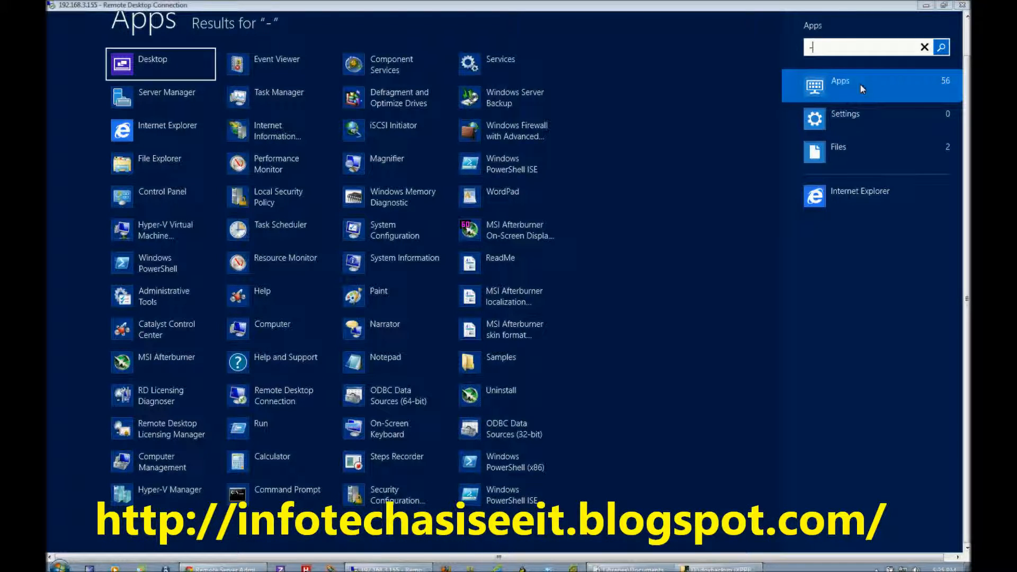
Look through the settings, file and app results of the "-" search, clear the search term and close the search.
click(859, 113)
click(851, 148)
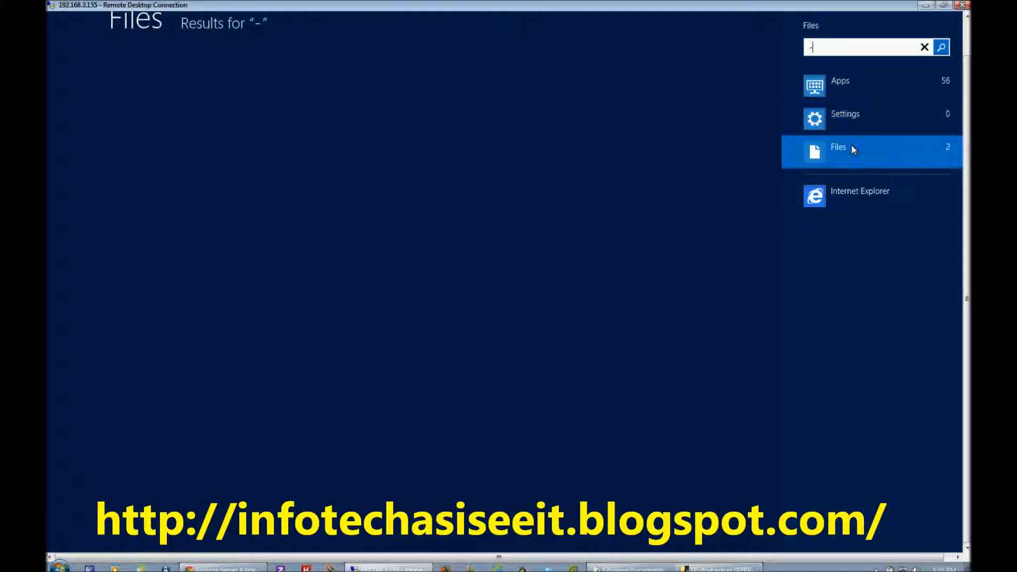
click(850, 84)
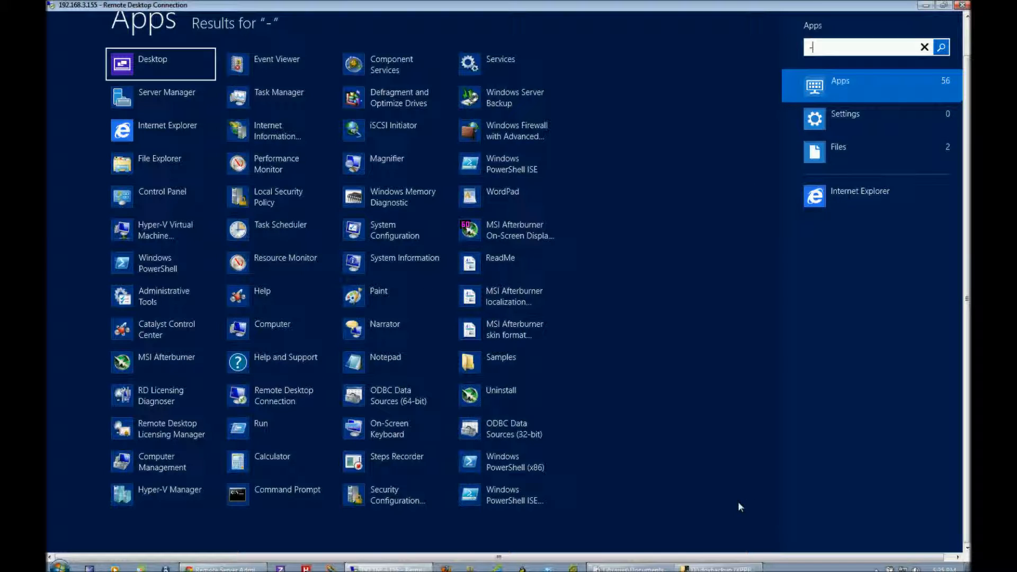
key(BackSpace)
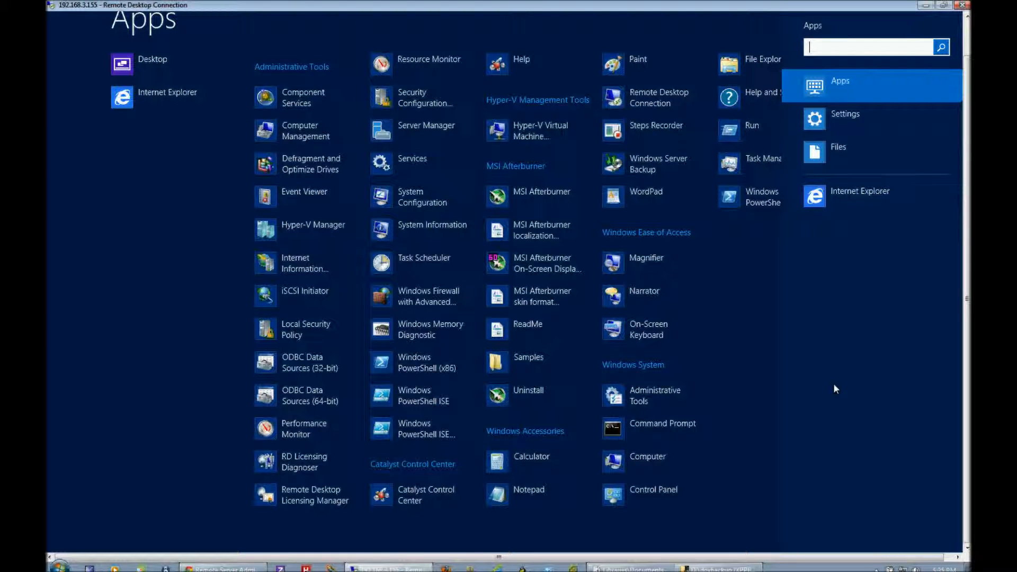
key(Escape)
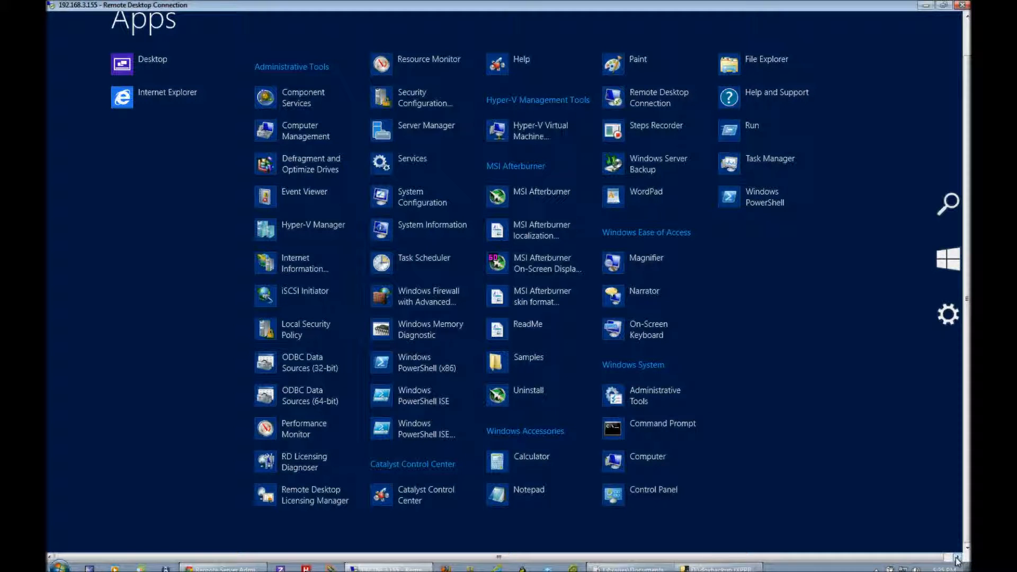
Return to the Start screen, open Server Manager, move its window towards the middle of the desktop and display the Local Server page.
click(958, 557)
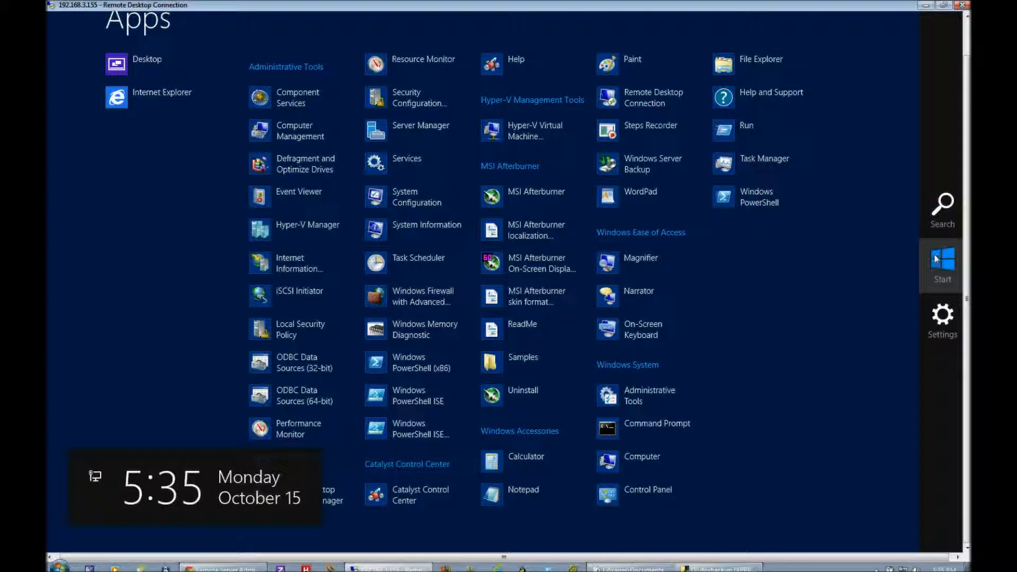
click(943, 259)
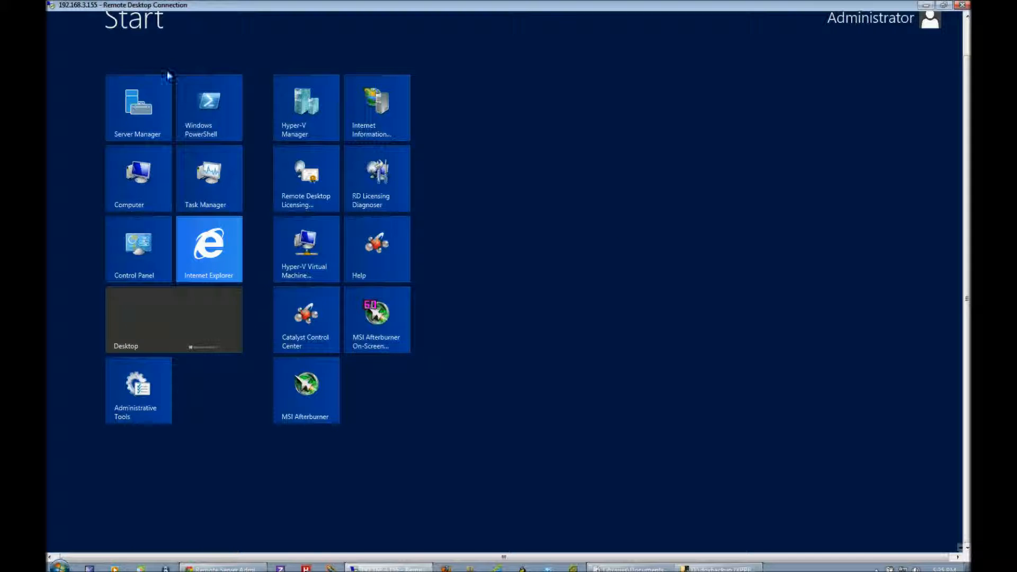
click(146, 111)
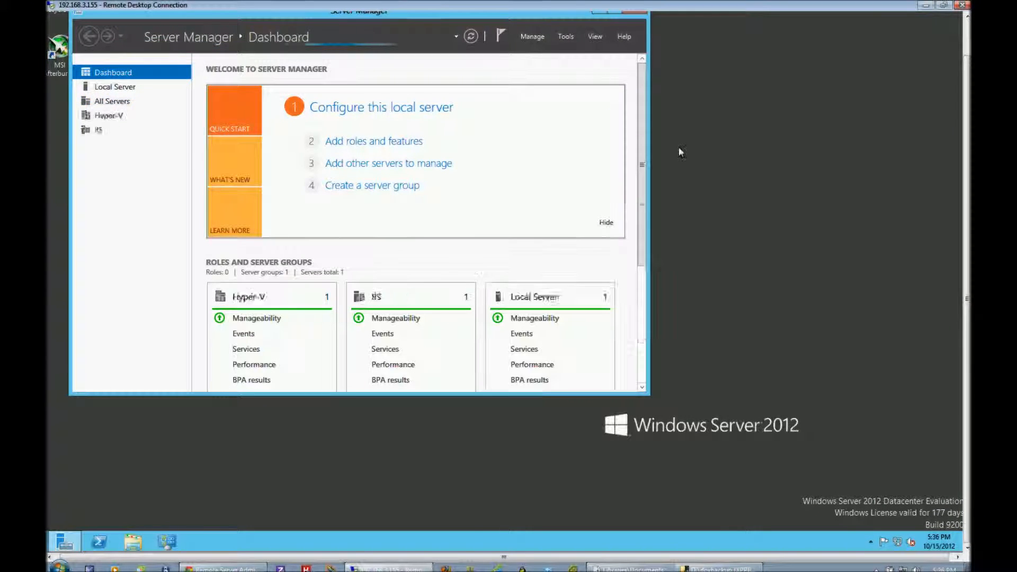
drag(401, 16, 568, 79)
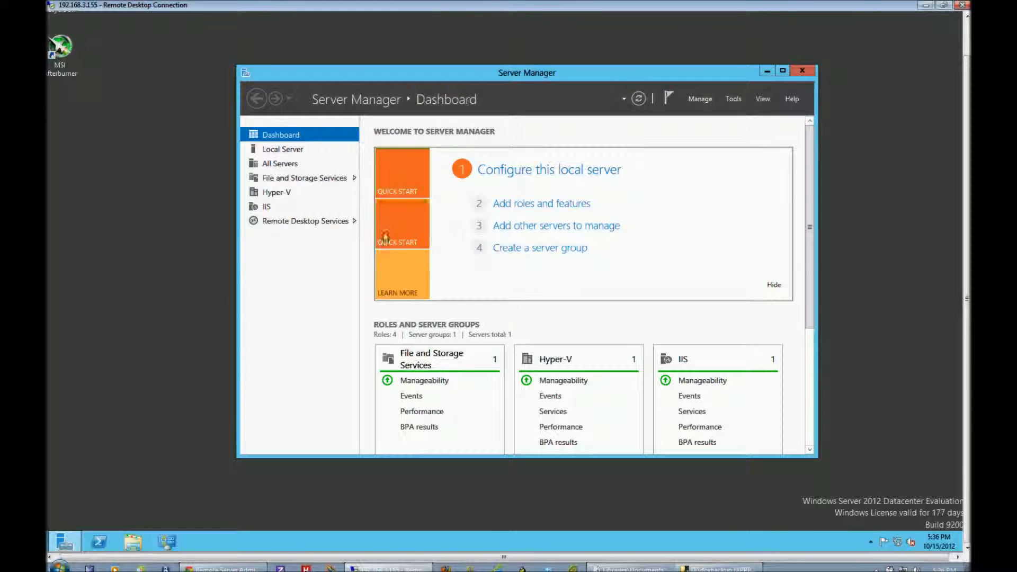
click(286, 150)
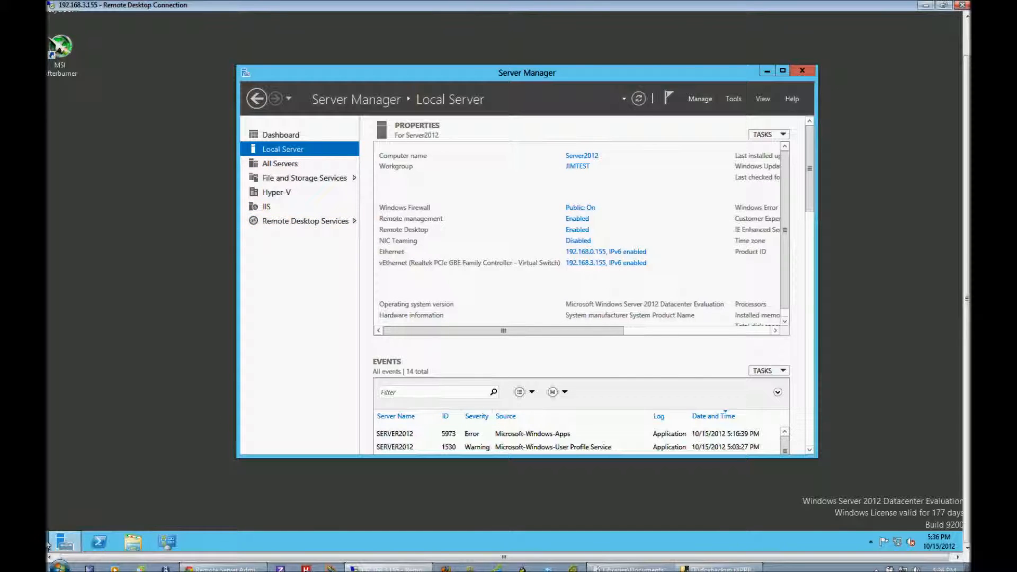
Open Local Security Policy from the Control Panel's Administrative Tools and expand Local Policies to view its subcategories.
click(167, 541)
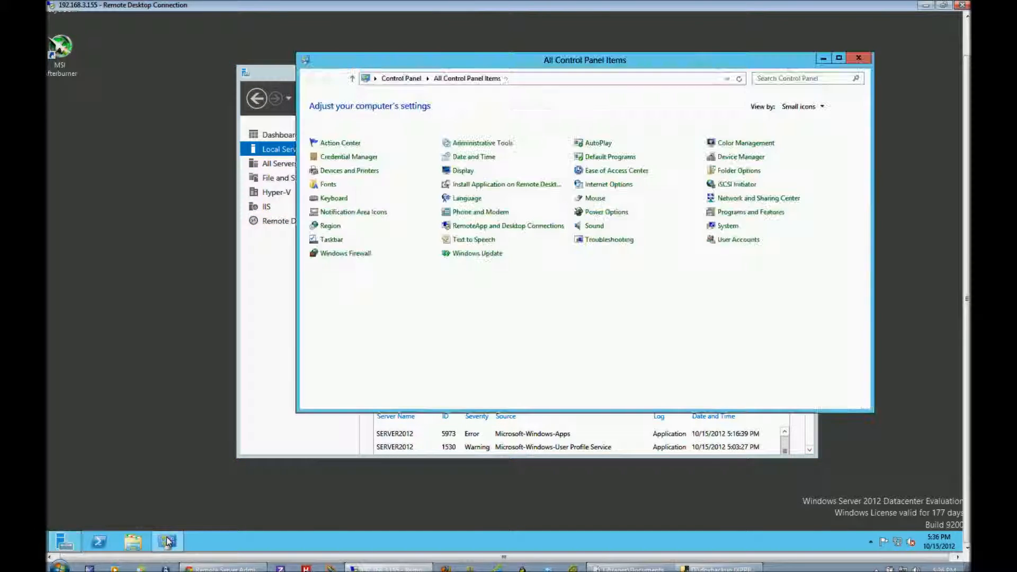
click(492, 146)
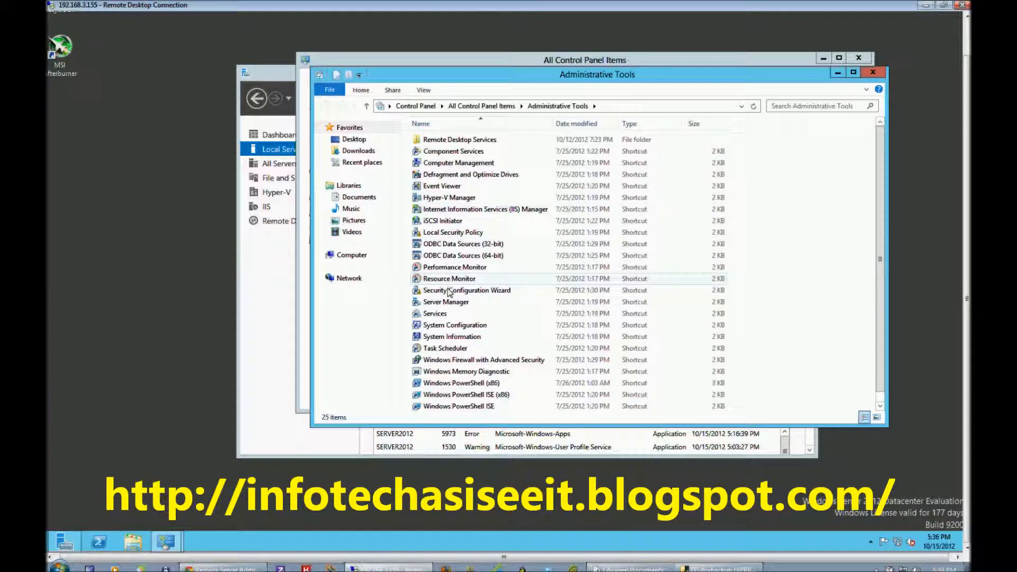
click(456, 232)
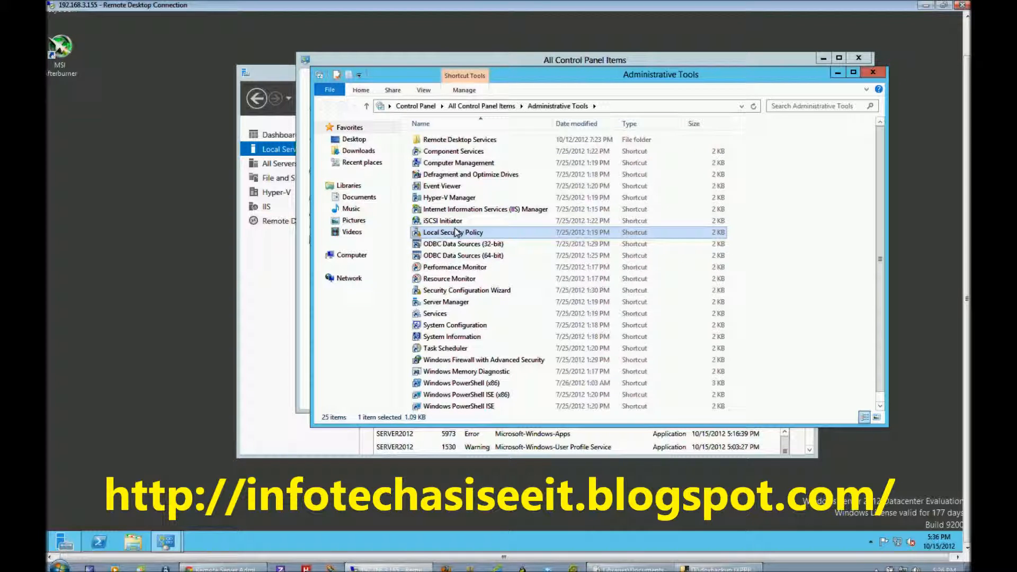
double_click(457, 232)
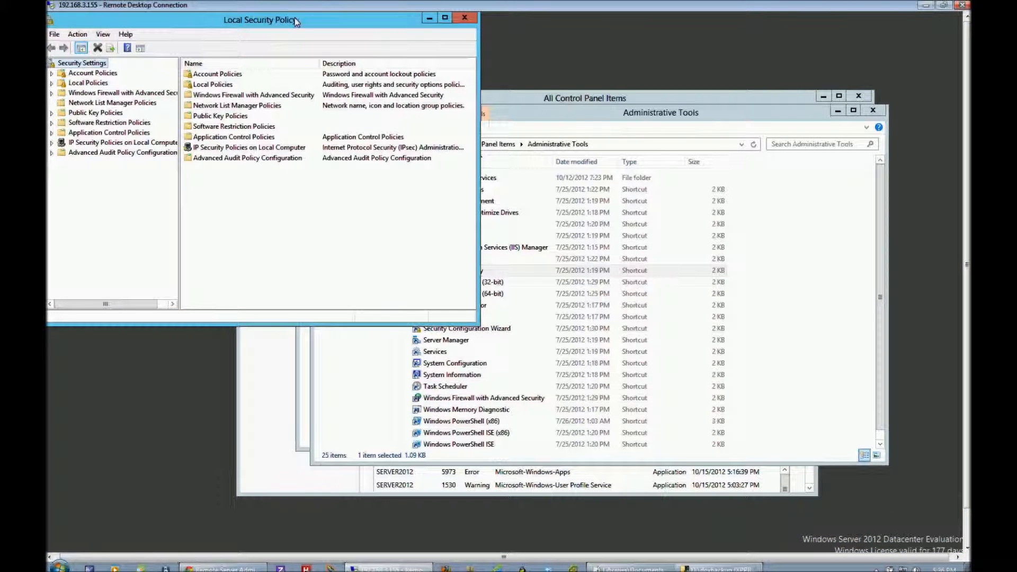
drag(705, 111, 588, 102)
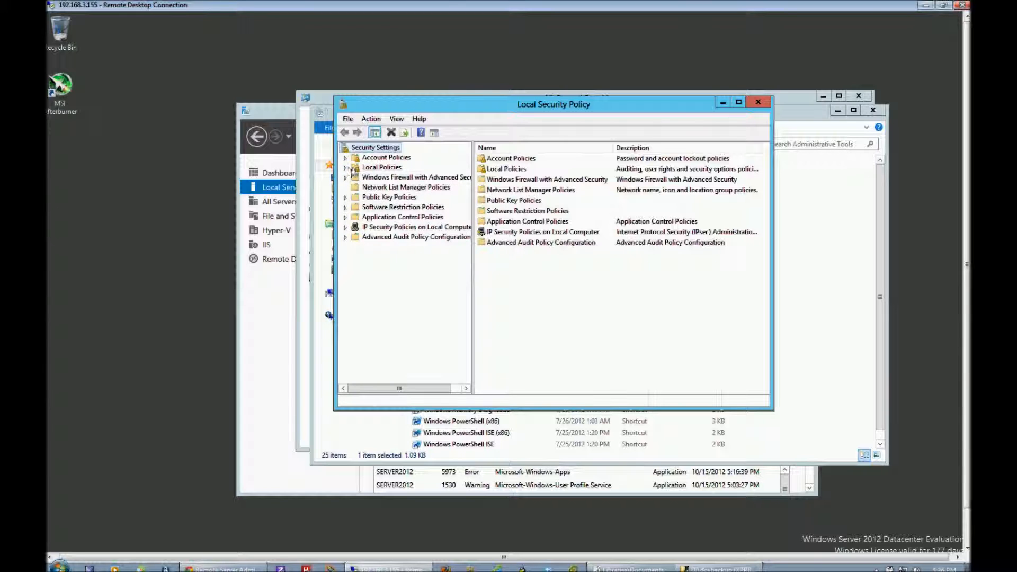
click(346, 167)
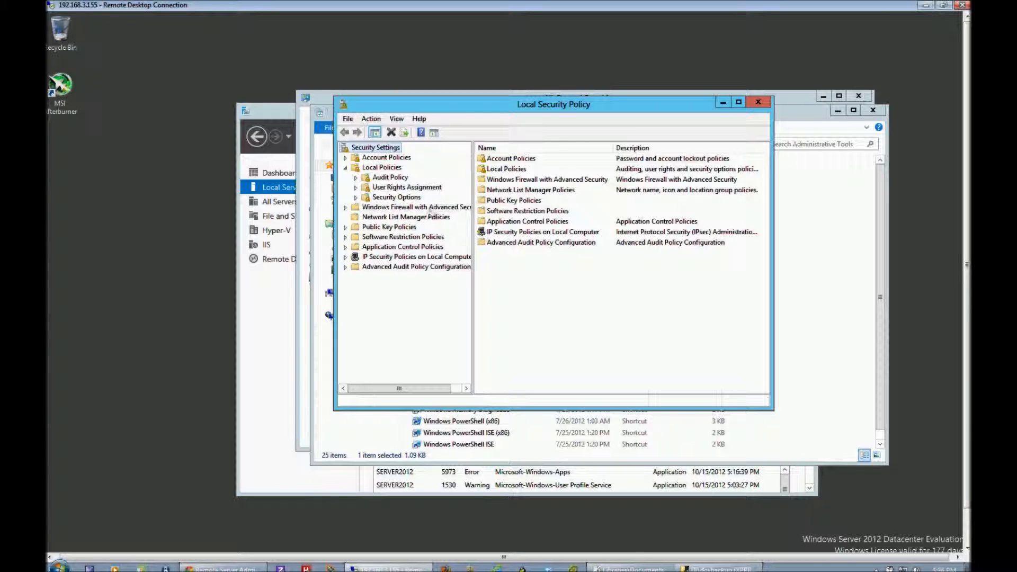
Close the Local Security Policy, Administrative Tools and Control Panel windows to get back to Server Manager.
click(762, 103)
drag(762, 116, 708, 134)
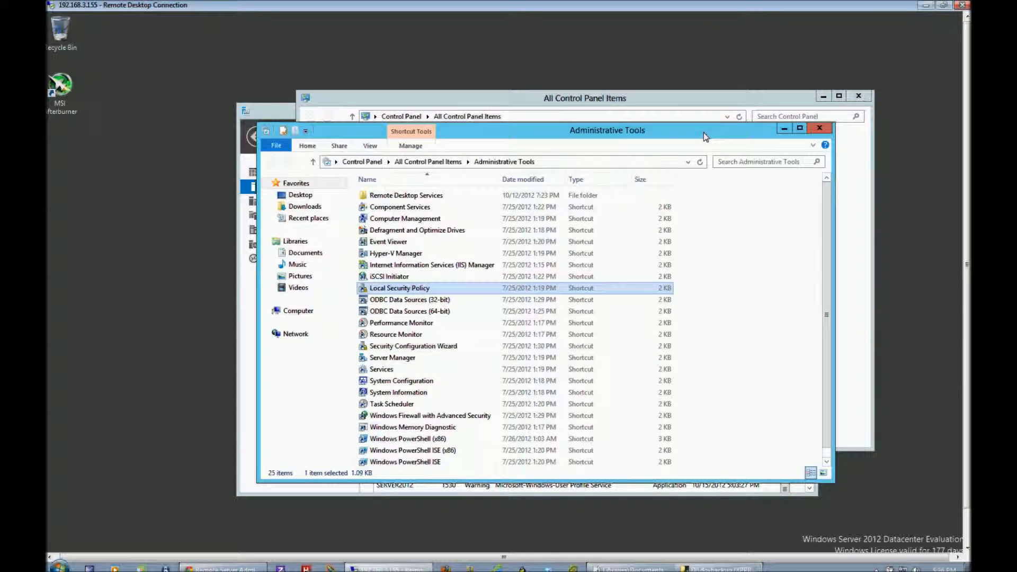
click(825, 132)
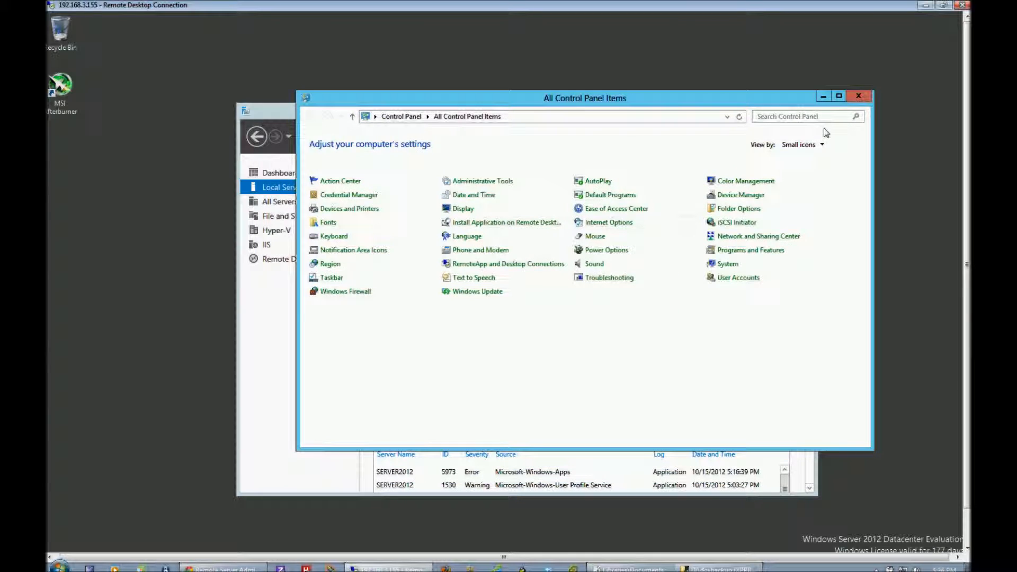
click(859, 96)
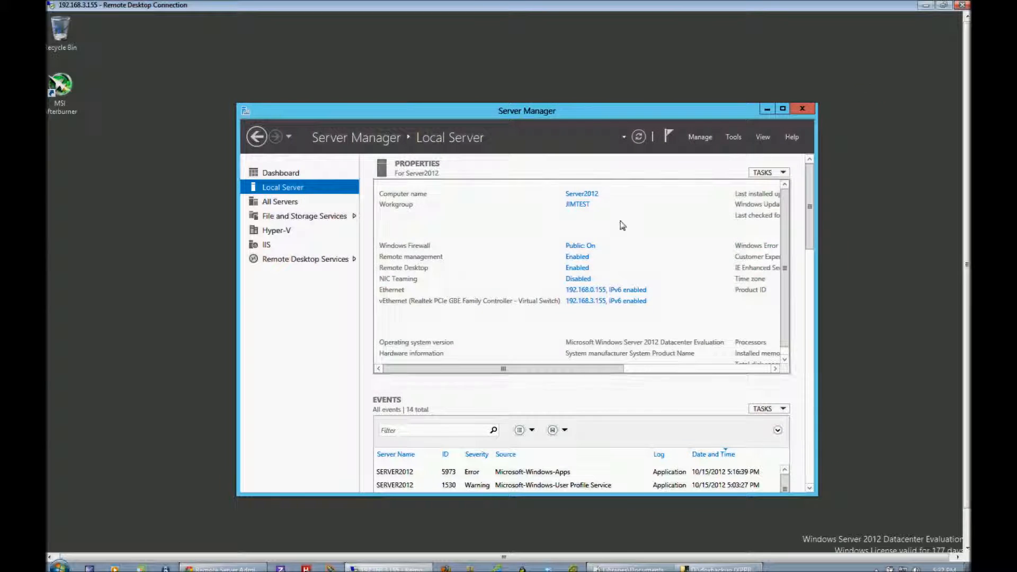
View Server Manager's Dashboard and Local Server pages, and open the All Servers page.
click(275, 175)
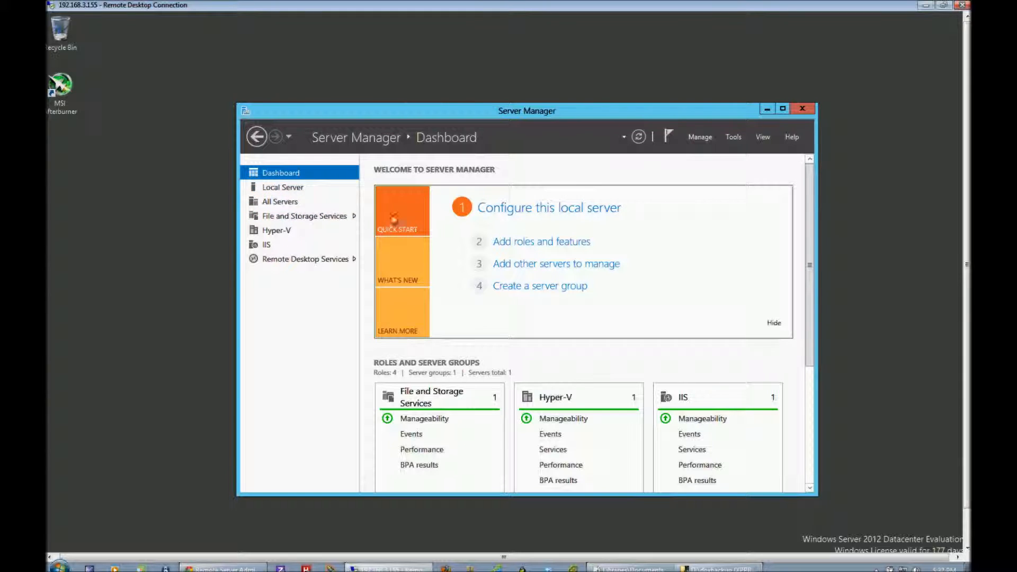
click(283, 188)
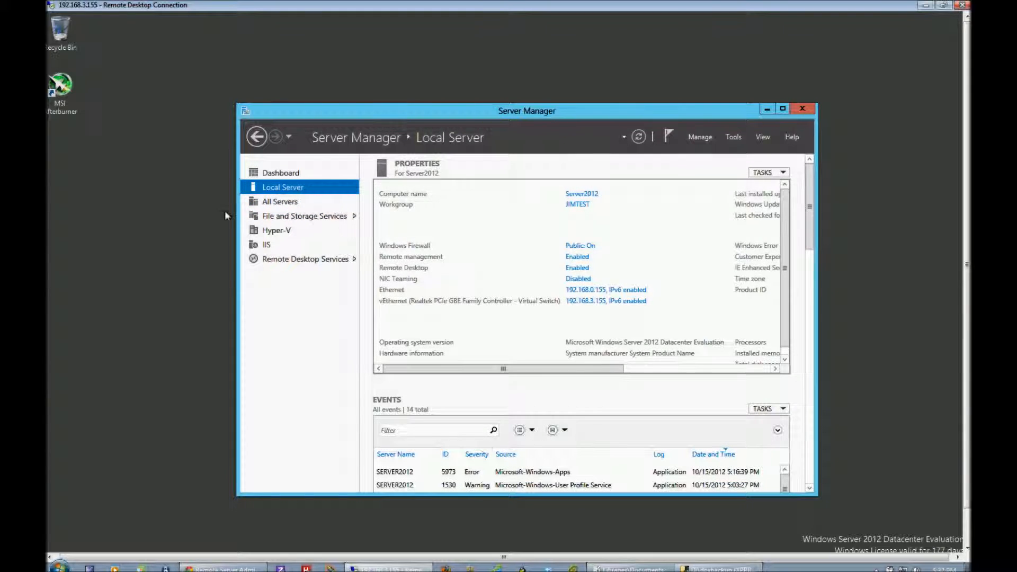
click(291, 202)
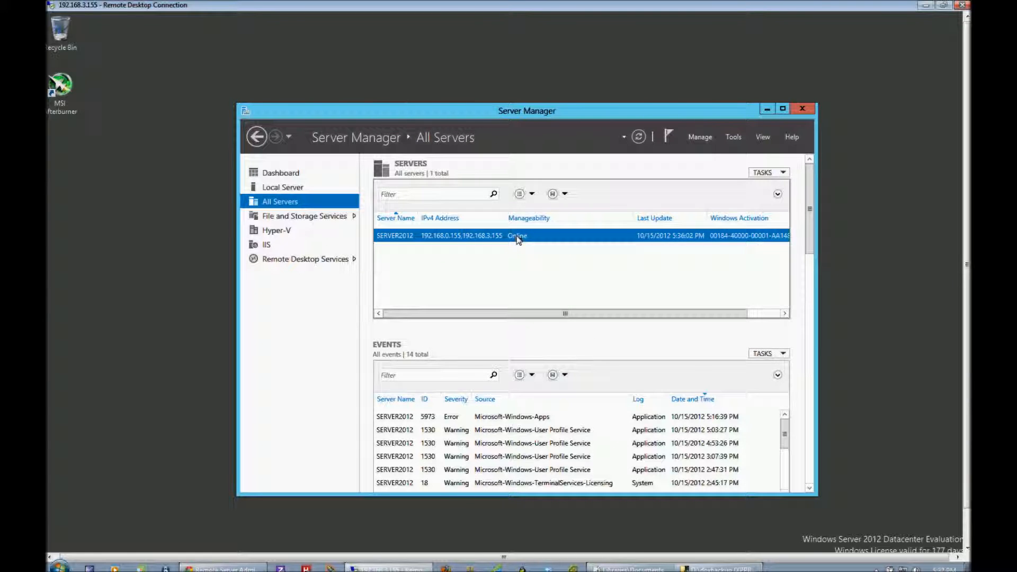
Start Add Roles and Features for SERVER2012, using a role-based or feature-based installation with Server2012 from the server pool as destination.
right_click(518, 239)
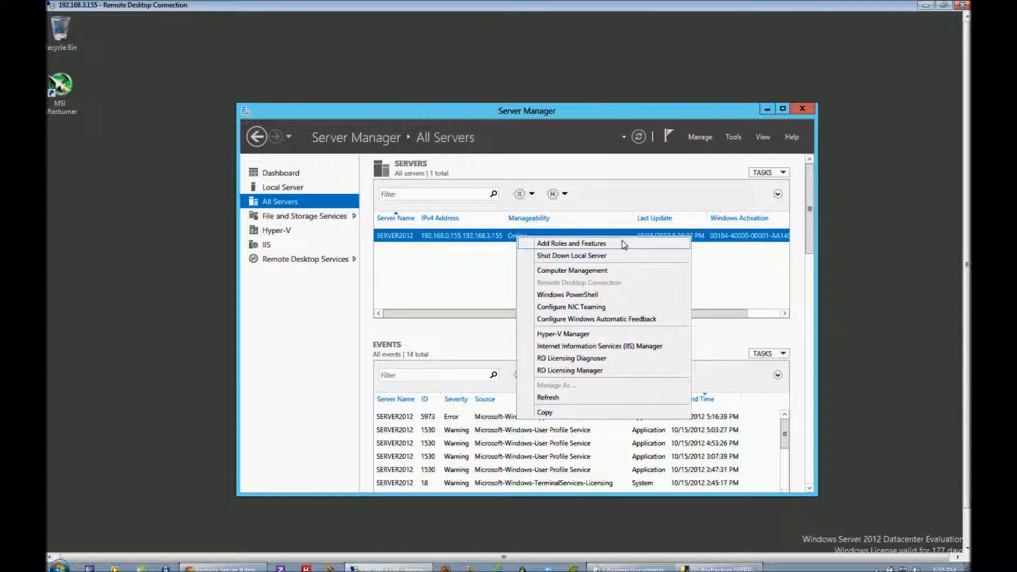
click(568, 245)
drag(283, 79, 434, 97)
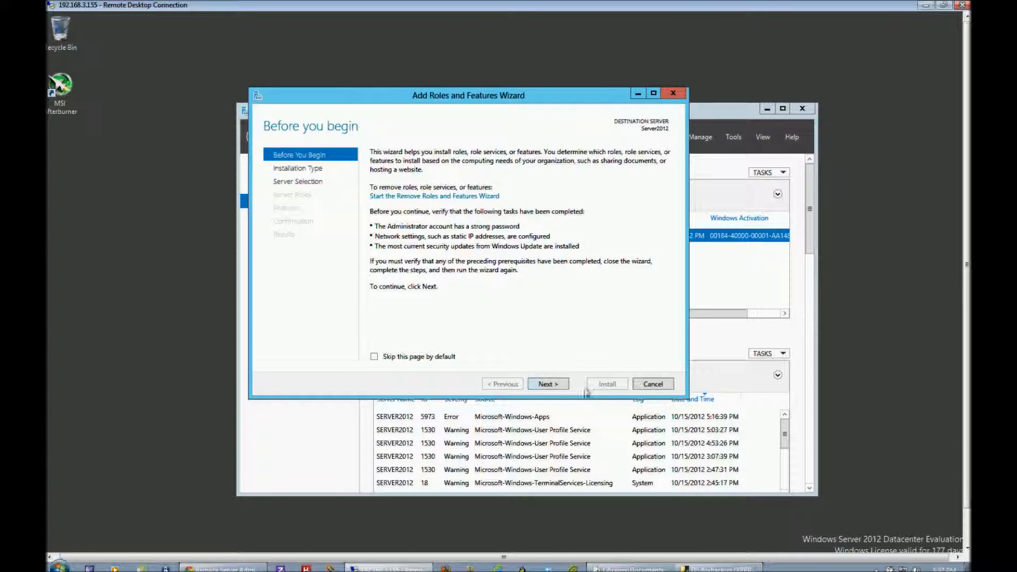
click(547, 384)
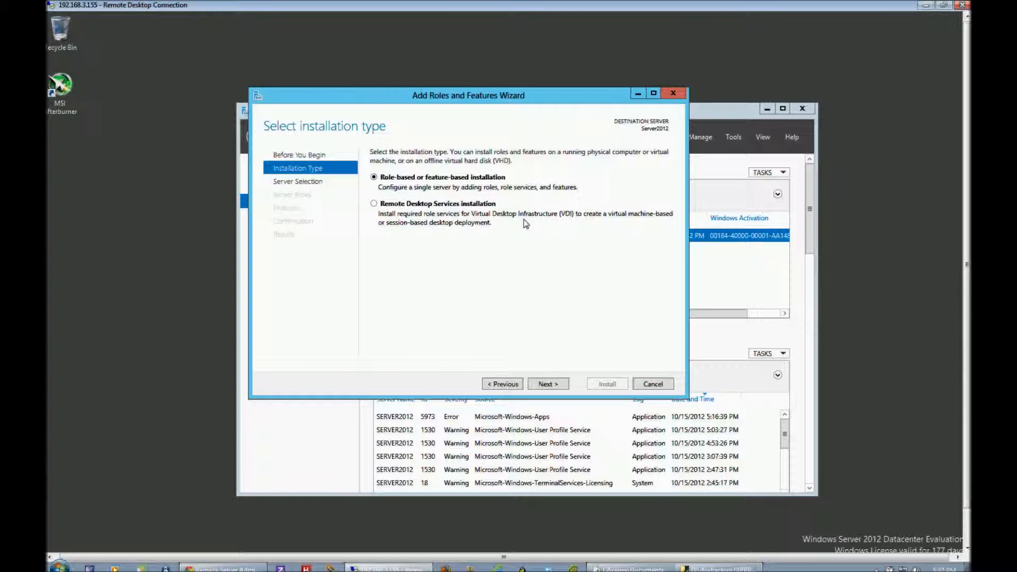
click(554, 390)
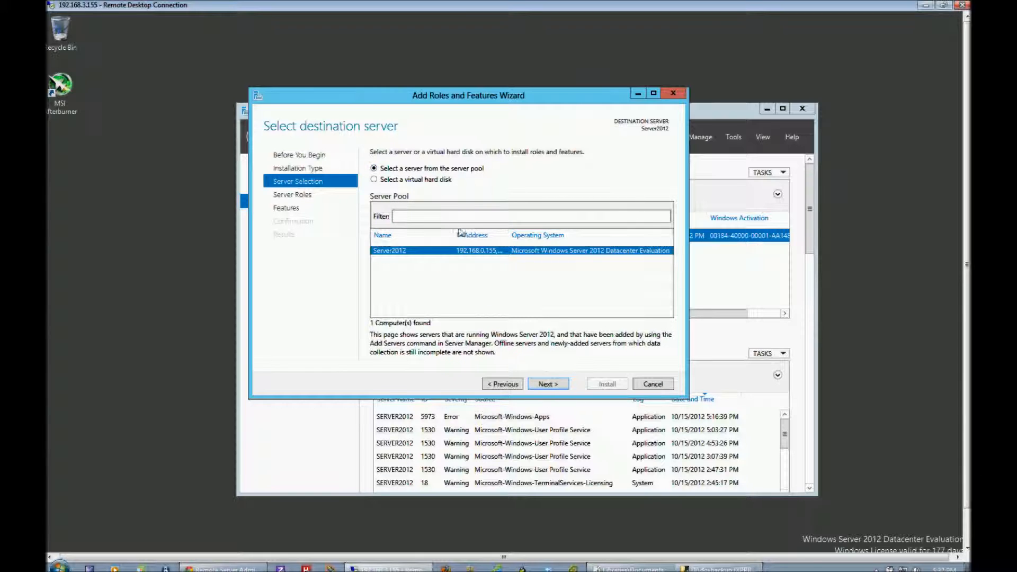
click(557, 387)
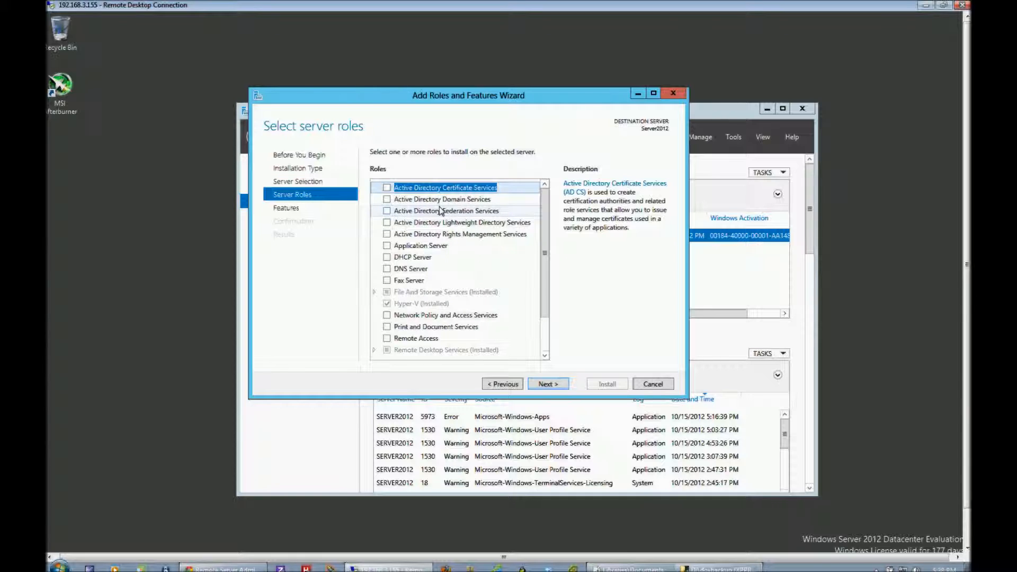
Select the Active Directory Domain Services and DNS Server roles, adding the required features and management tools for both.
click(389, 202)
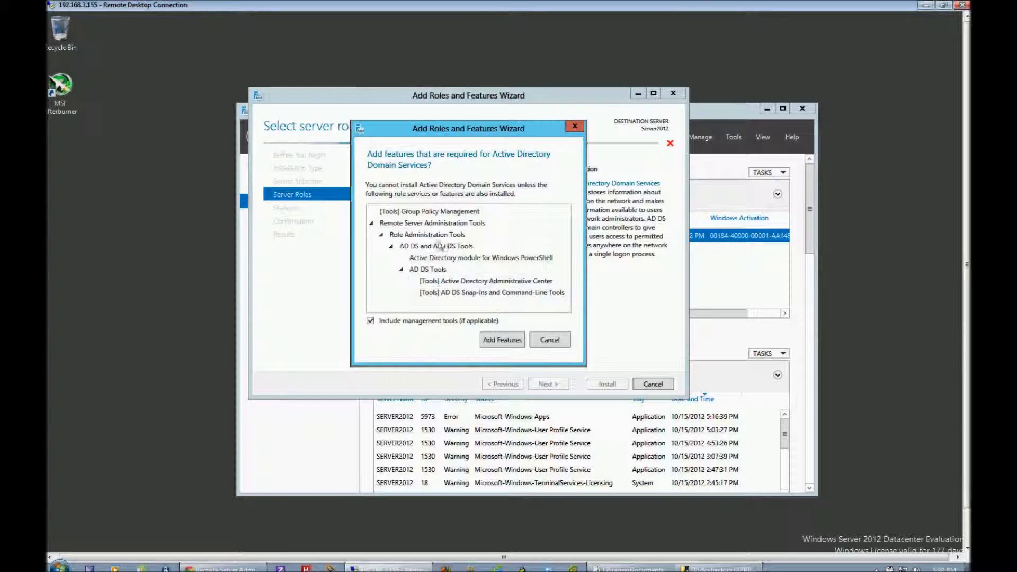
click(506, 343)
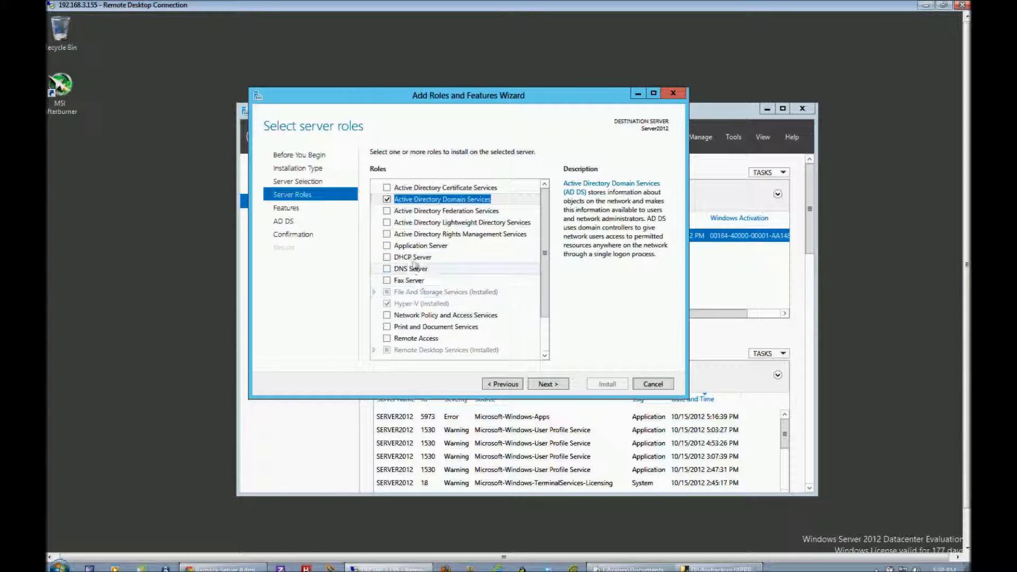
click(393, 269)
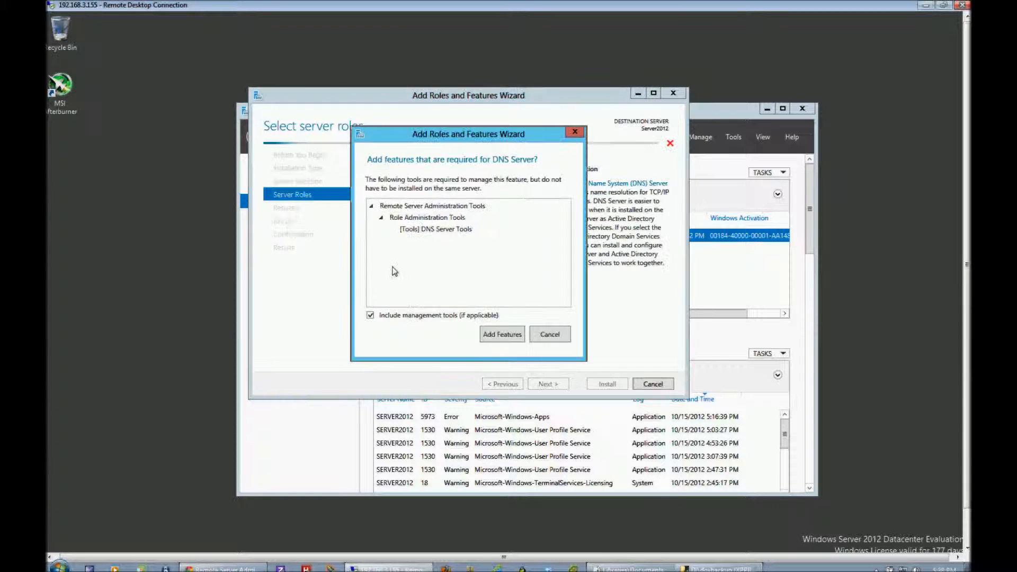
click(501, 334)
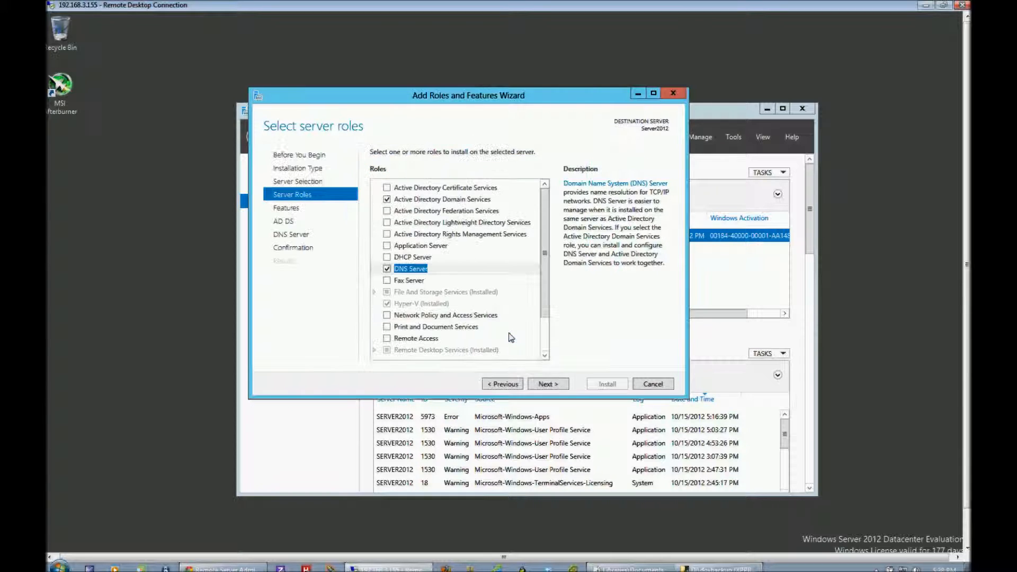
click(558, 389)
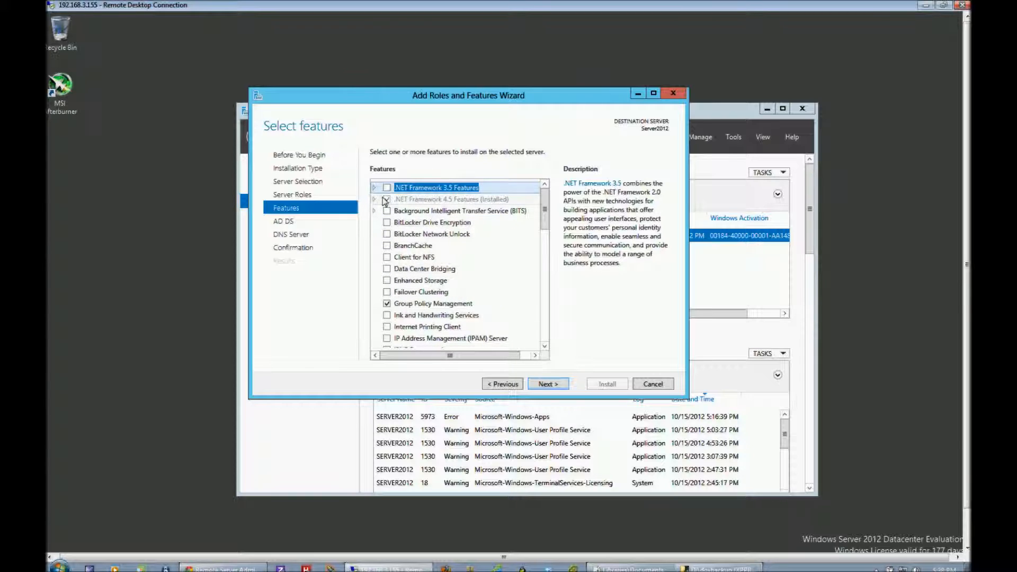
Keep the preselected features, pass the AD DS and DNS Server information pages, and start the installation on Server2012.
click(552, 385)
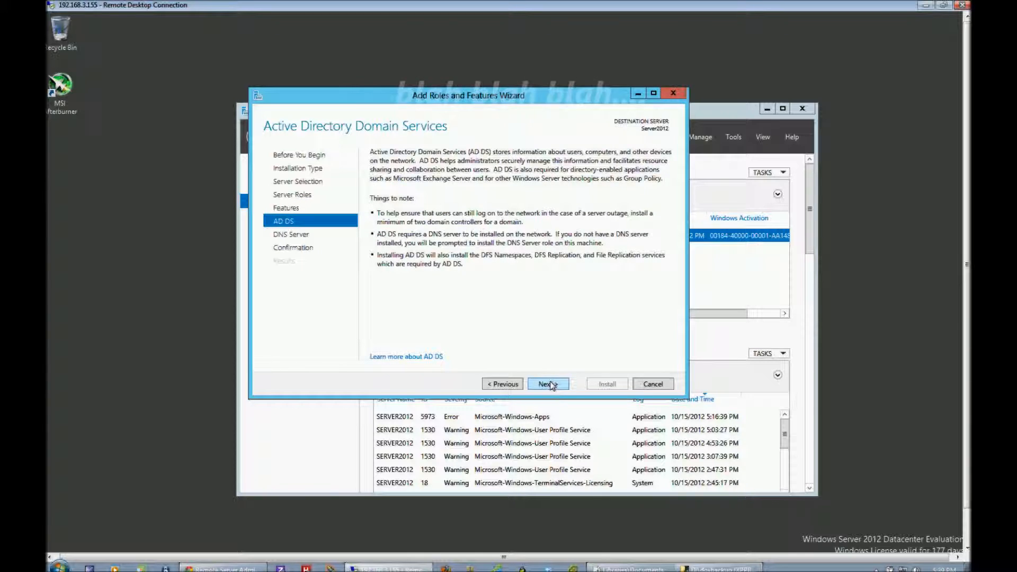
click(551, 385)
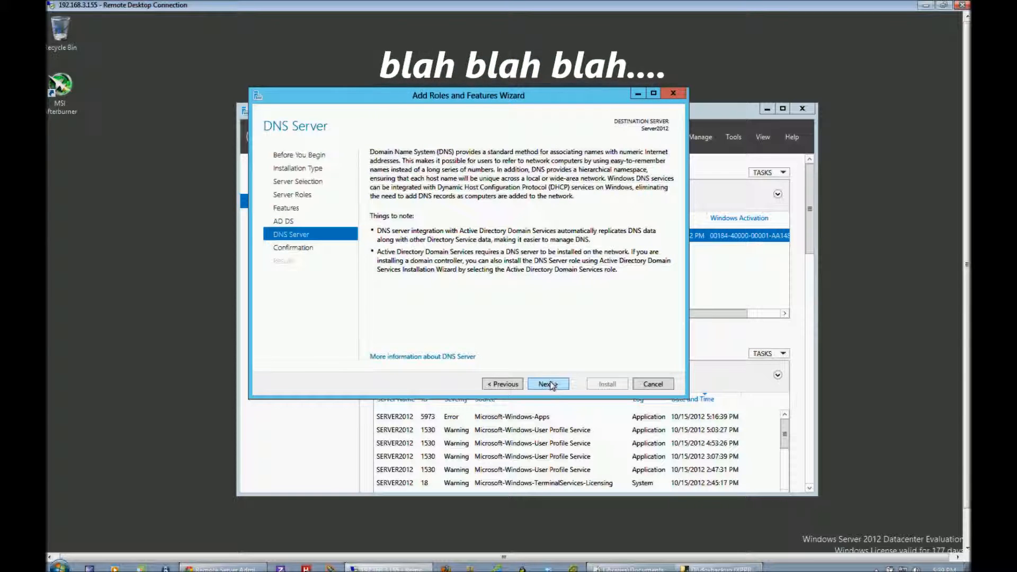
click(551, 385)
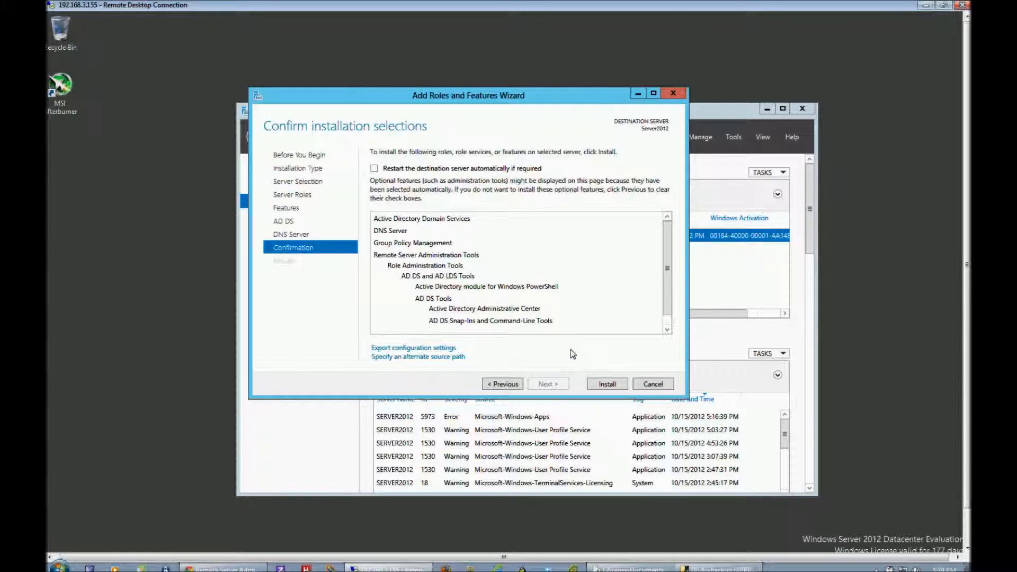
click(609, 385)
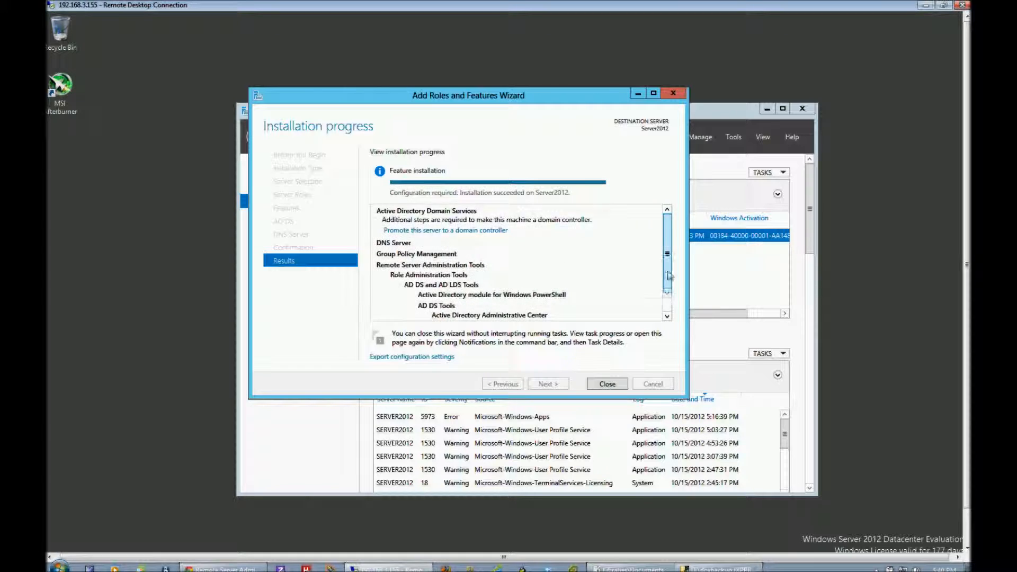
Close the finished role installation wizard and start promoting this server to a domain controller from the post-deployment notification.
mouse_move(668, 273)
mouse_down()
mouse_move(671, 297)
mouse_move(675, 263)
mouse_up()
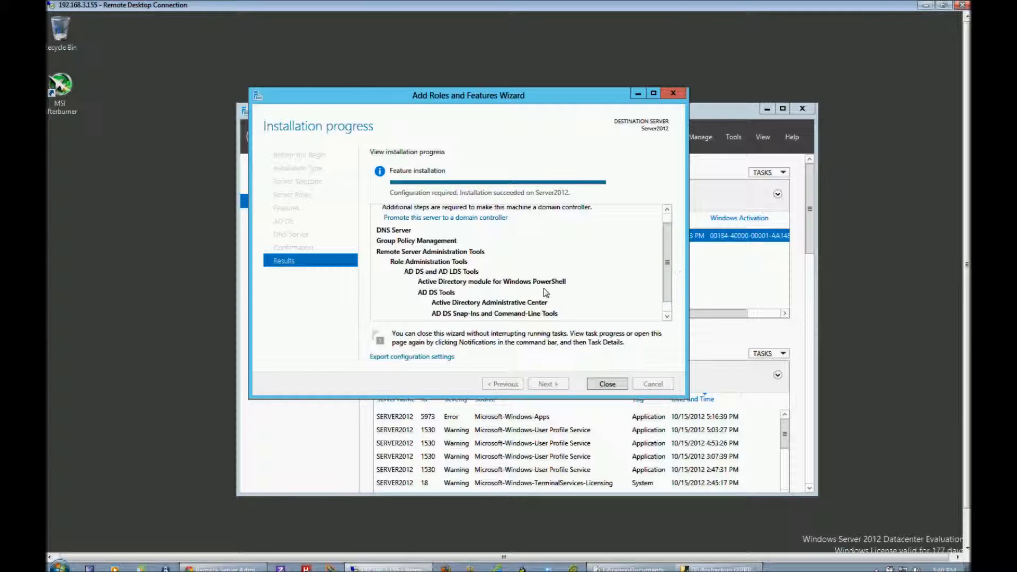
click(607, 384)
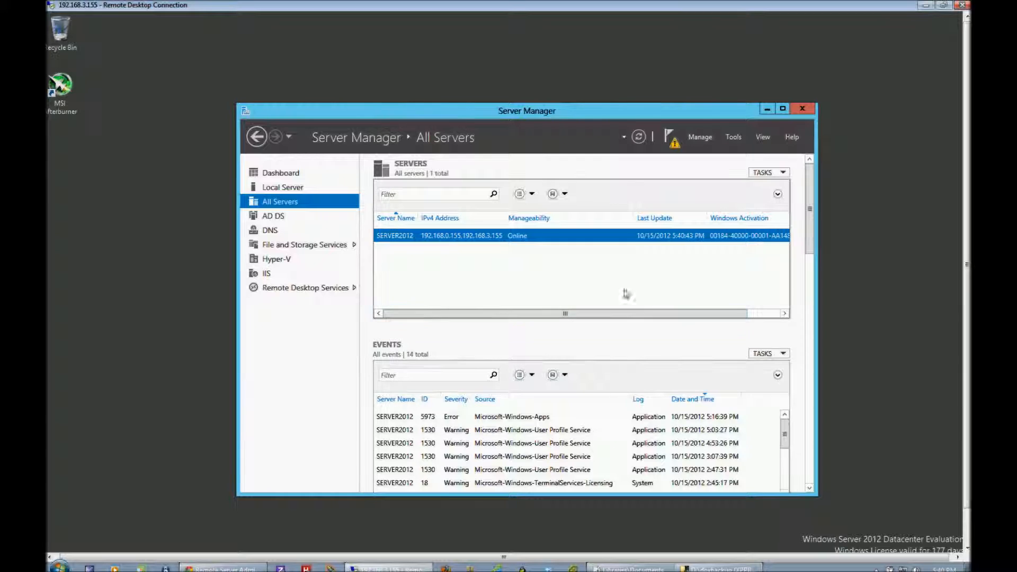
click(670, 141)
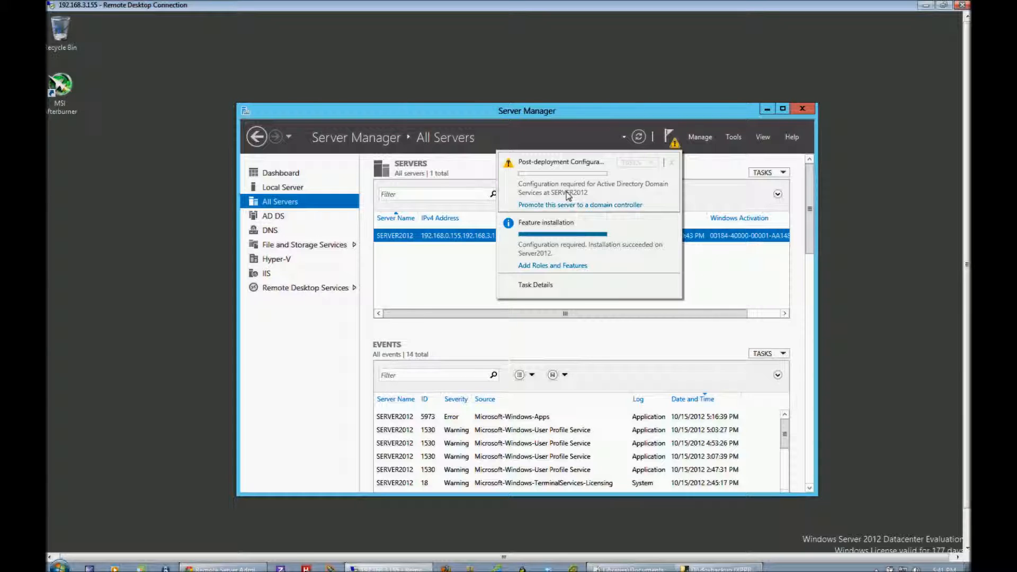
click(605, 207)
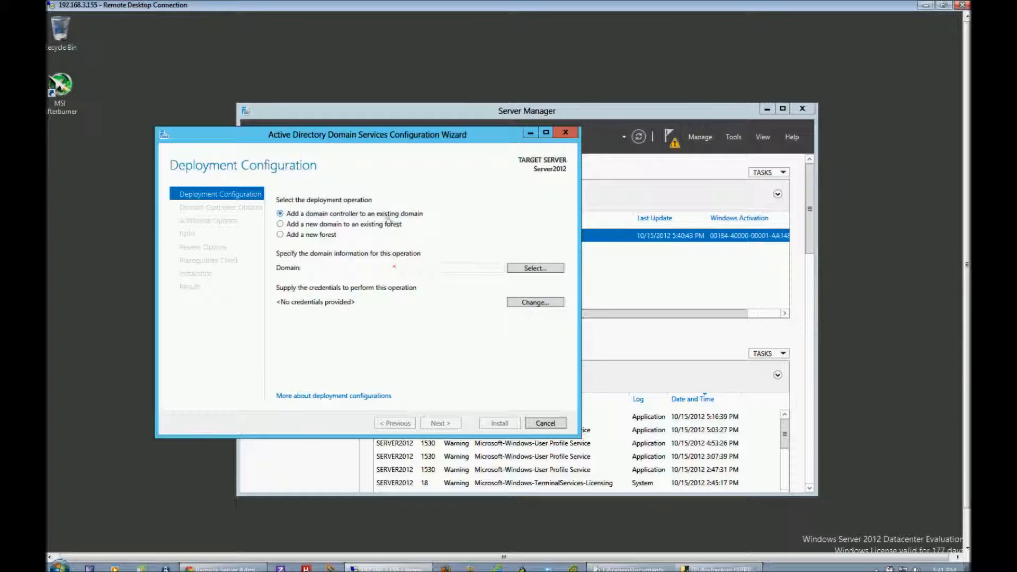
Choose to add a new forest with the root domain name 2012TestDomain, and try to continue to the domain controller options.
click(281, 235)
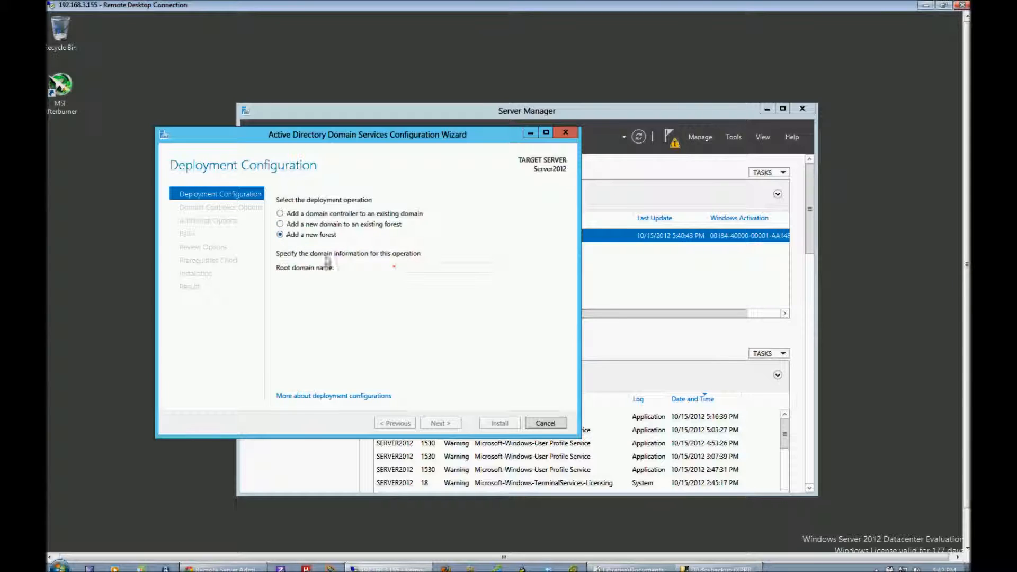
click(433, 271)
text(2012)
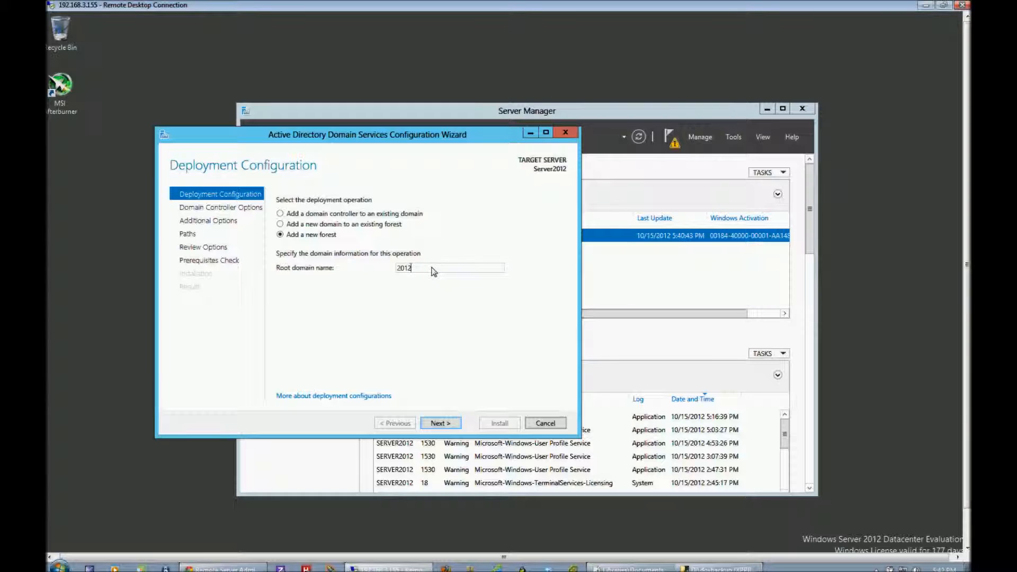
text(TestDomain)
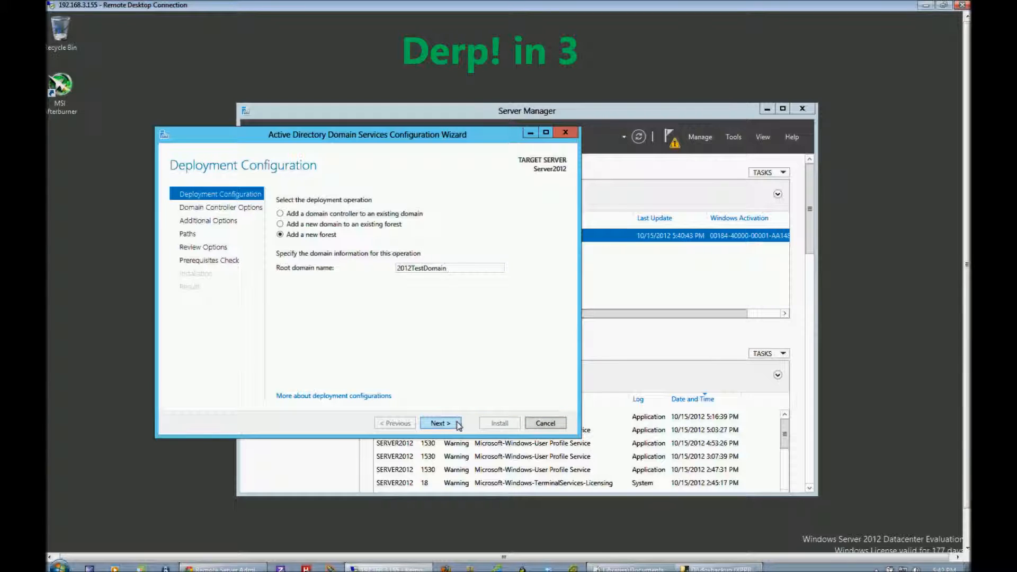
click(441, 423)
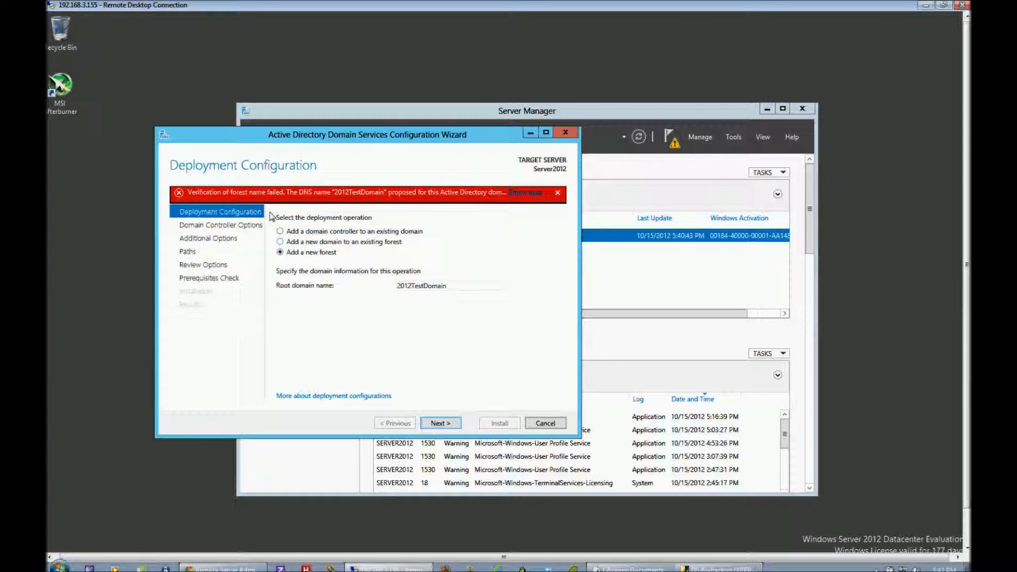
Extend the root domain name to 2012TestDomain.jimtest.net and continue to the domain controller options.
mouse_move(348, 196)
double_click(456, 282)
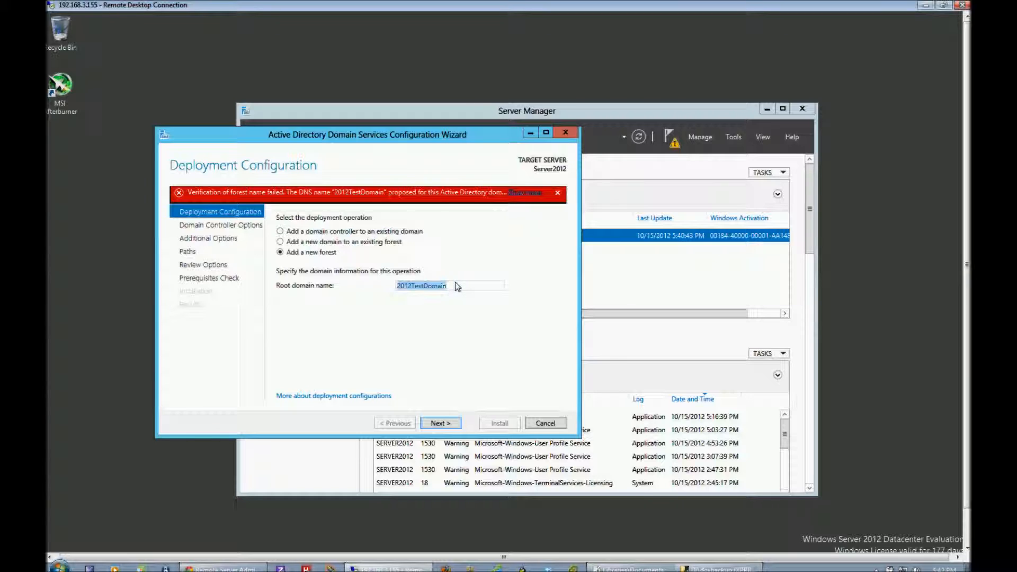
click(455, 285)
text(imtest.net)
click(442, 420)
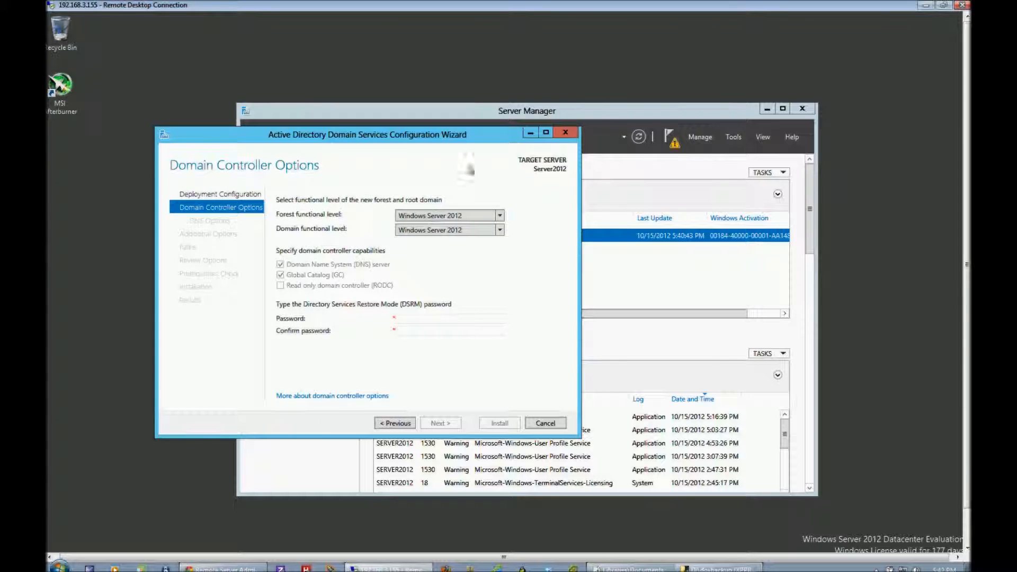
Examine the available forest and domain functional levels for the new forest and root domain.
click(499, 217)
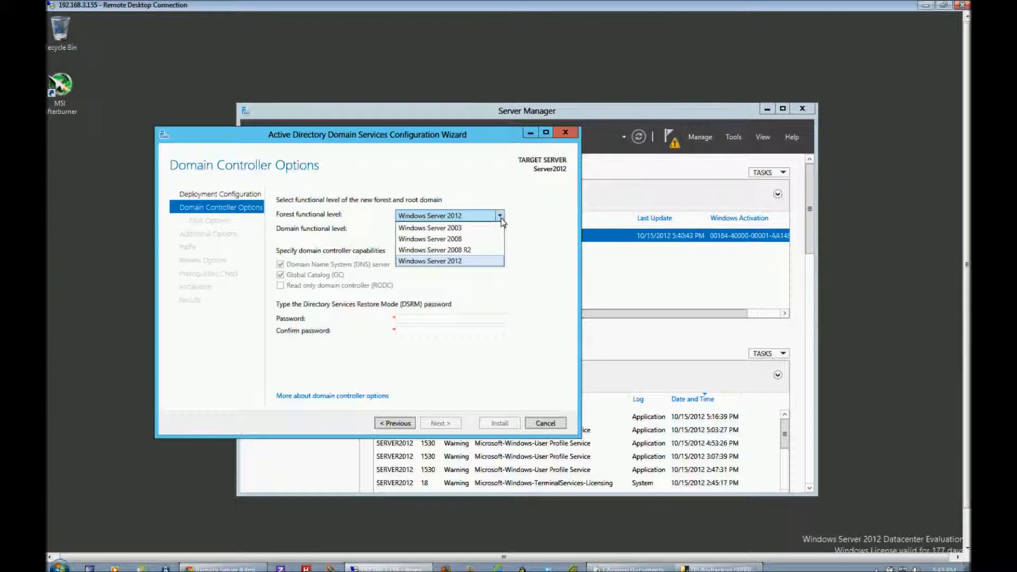
click(545, 242)
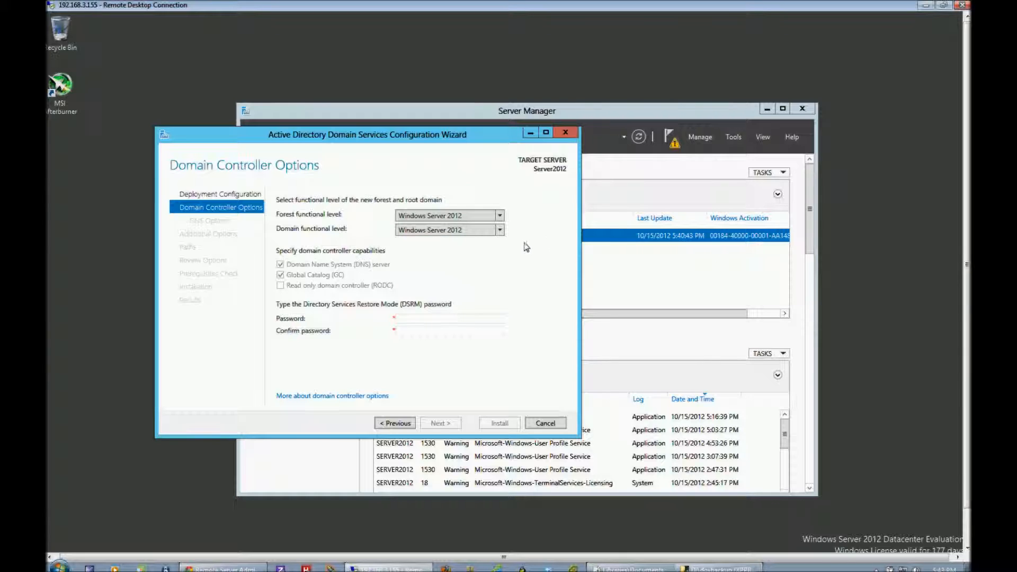
click(499, 231)
click(499, 231)
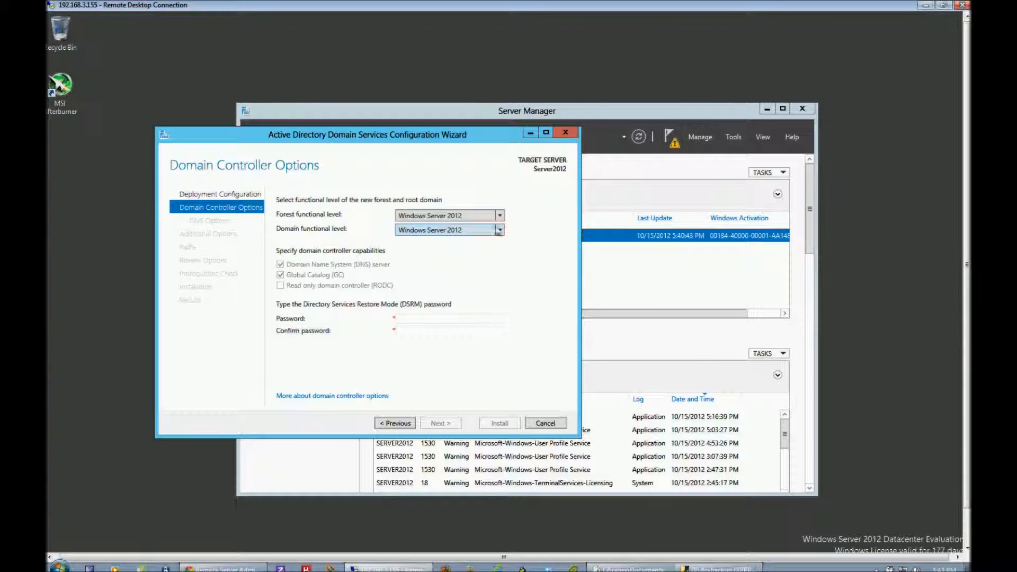
Try Windows Server 2008 R2 as the forest functional level, compare the domain level choices, and return the forest level to Windows Server 2012.
click(499, 215)
click(502, 248)
click(500, 230)
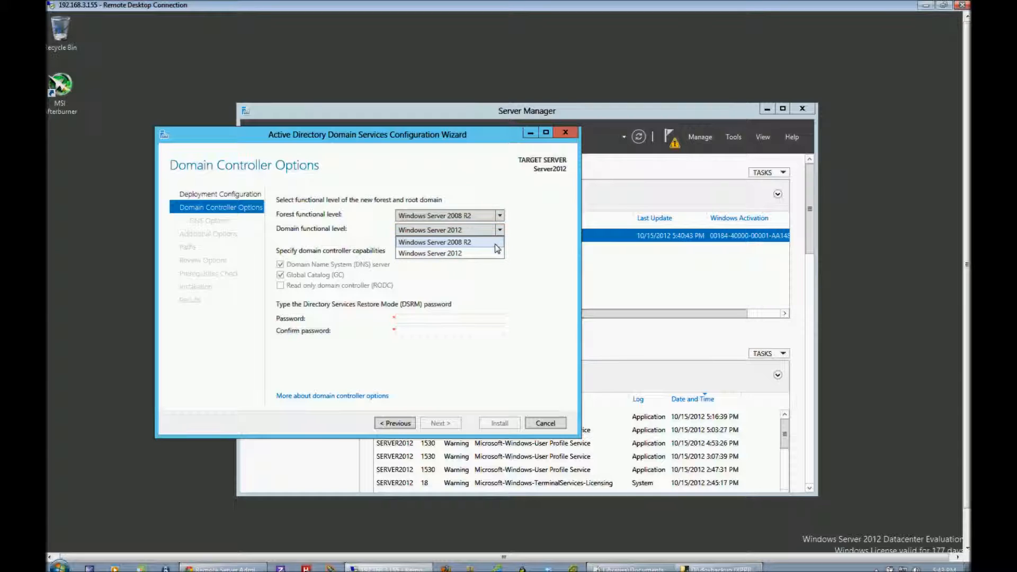
click(501, 218)
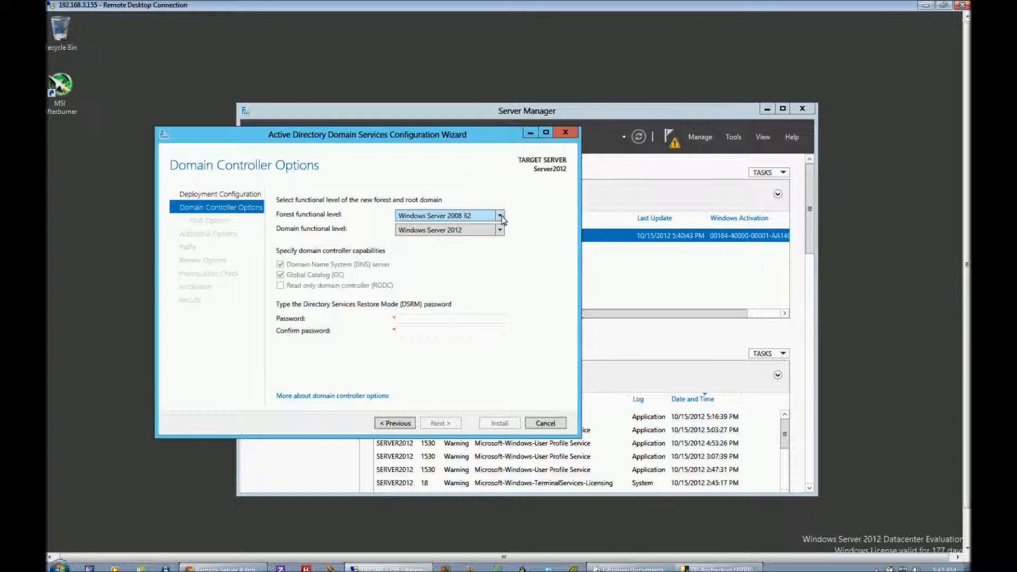
click(500, 215)
click(462, 267)
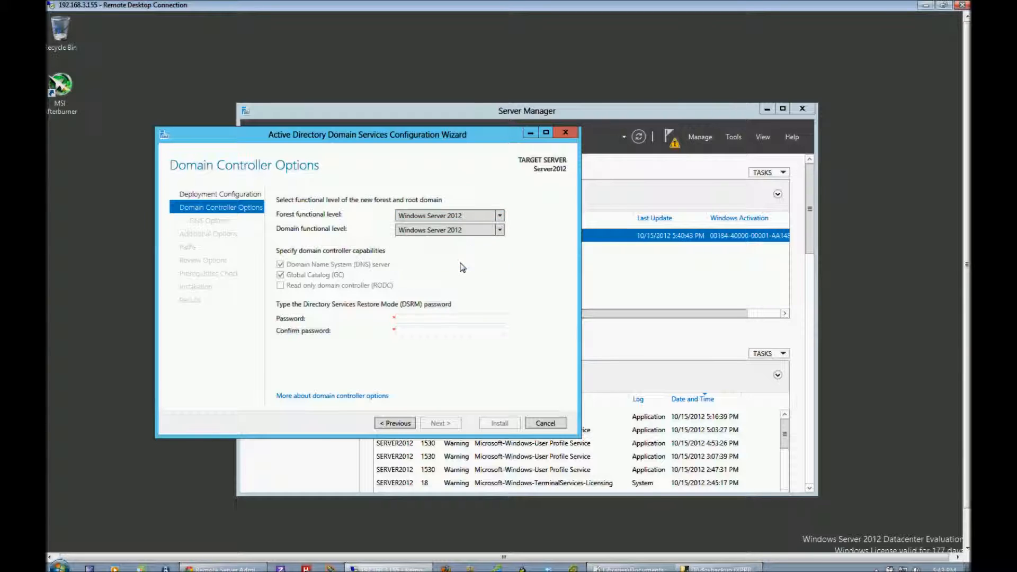
click(501, 231)
click(502, 233)
click(500, 216)
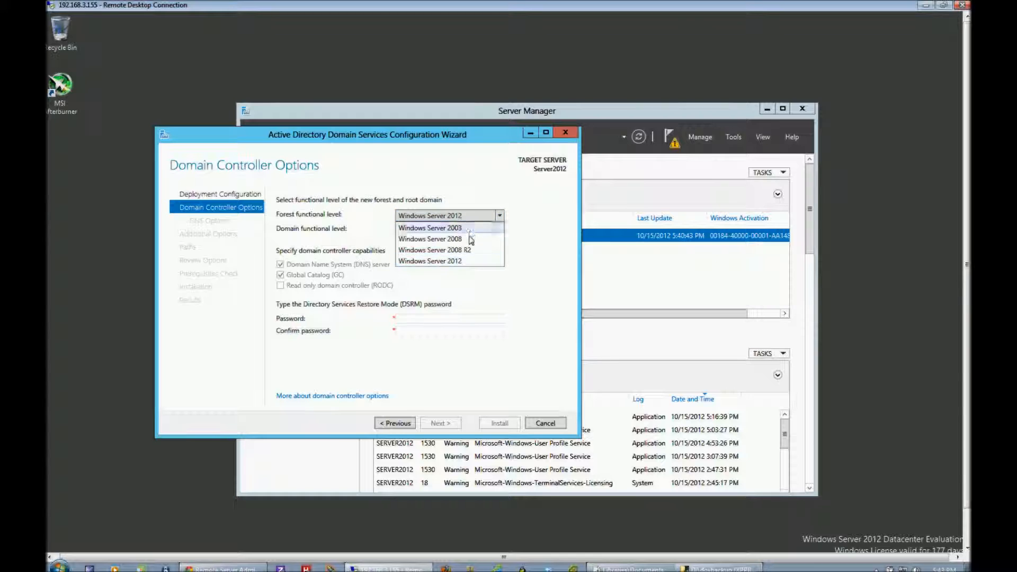
click(535, 237)
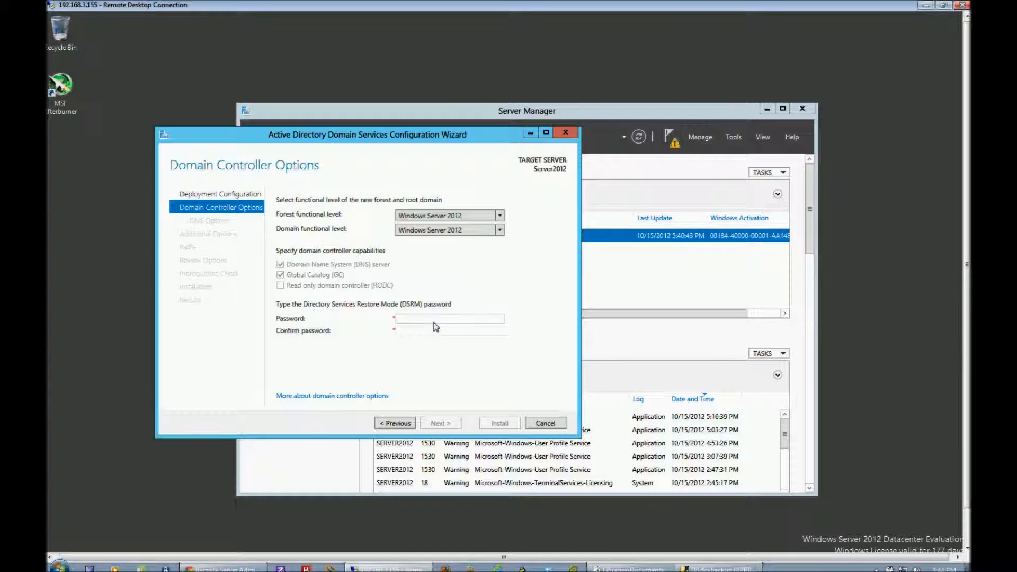
Enter the Directory Services Restore Mode password in both the password and confirmation fields, and continue to the DNS options.
text(a$$•••••)
key(Tab)
text(•••••••••••)
double_click(448, 321)
text(•••••••••••)
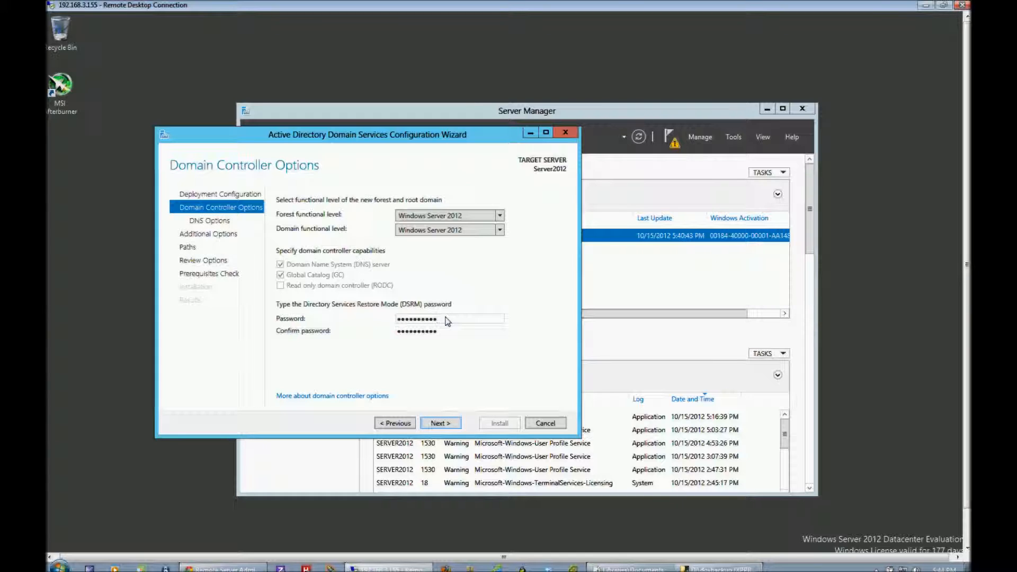
click(447, 427)
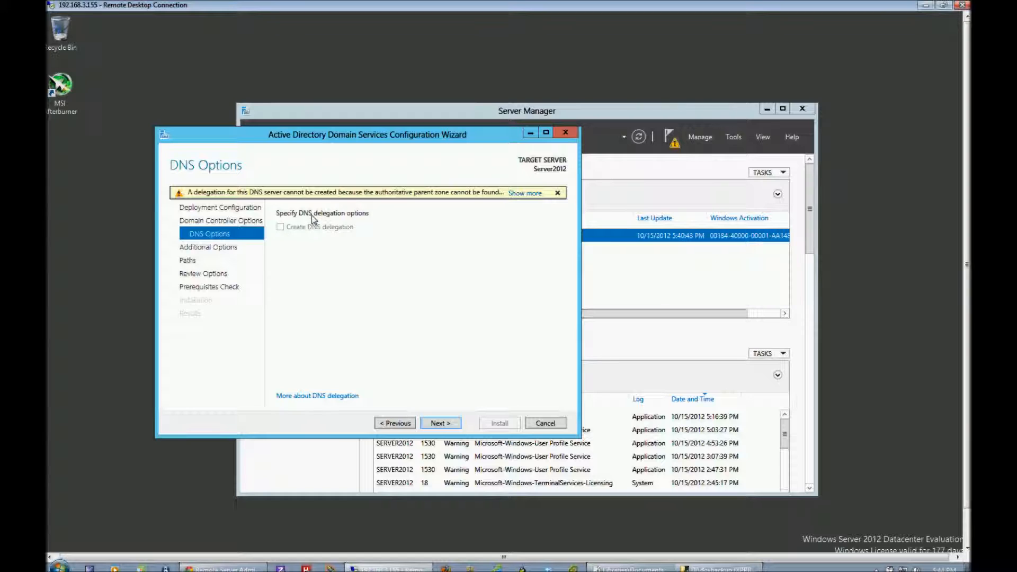
Skip DNS delegation and accept the NetBIOS name 2012TESTDOMAIN with the default database, log files and SYSVOL folders.
click(441, 424)
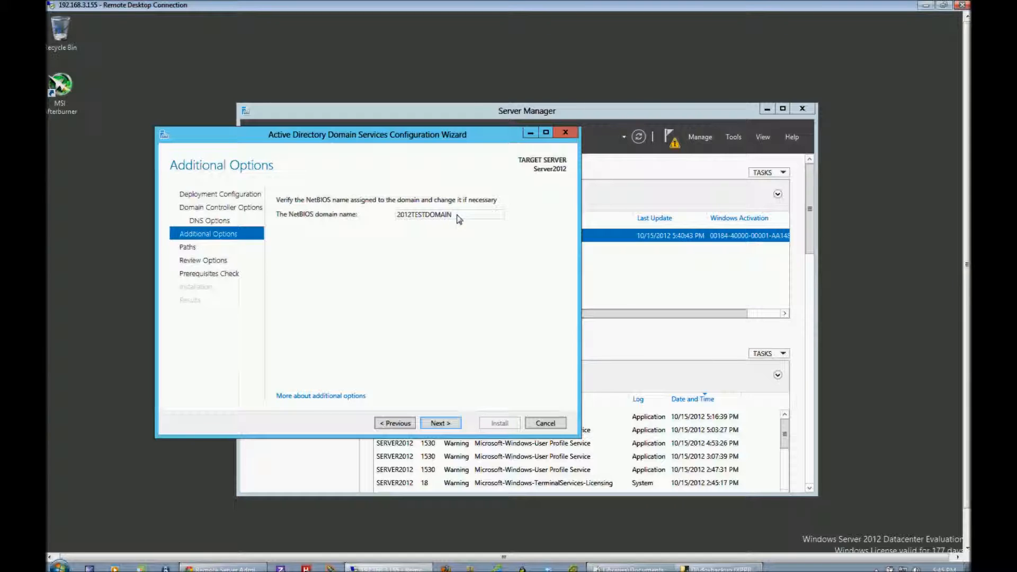
click(443, 423)
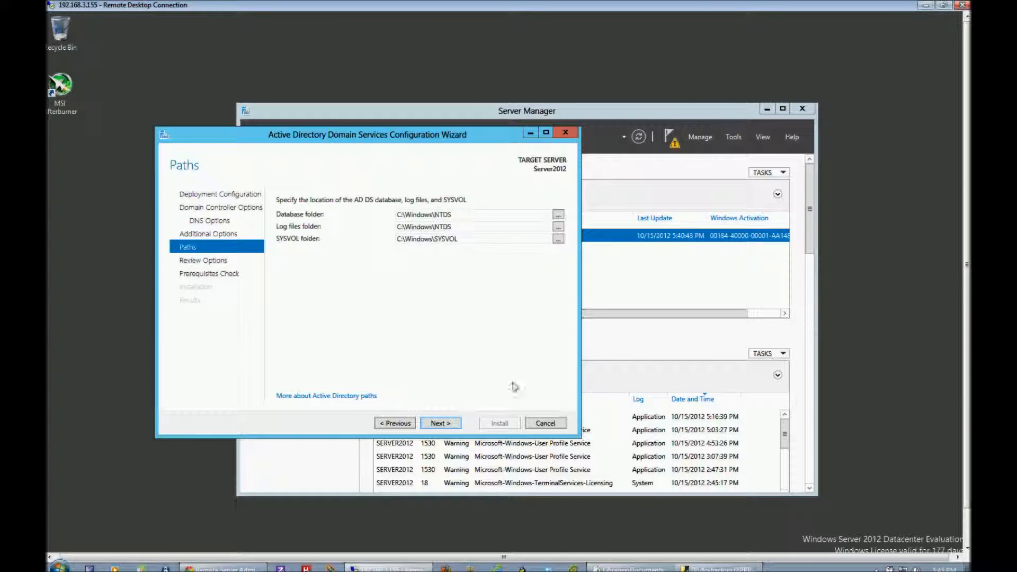
click(440, 423)
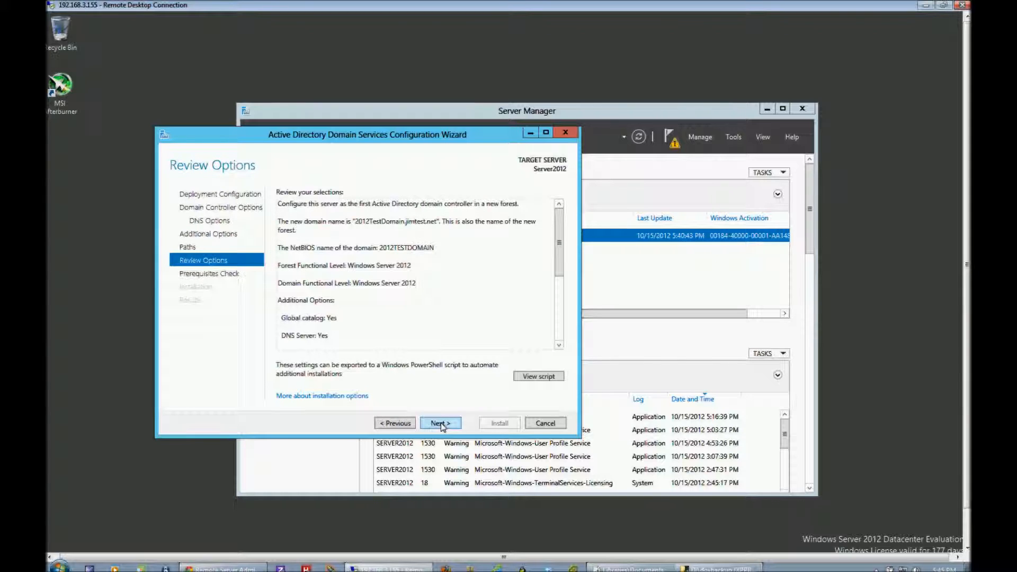
View the PowerShell deployment script for the chosen options, close it, and run the prerequisites check.
click(541, 379)
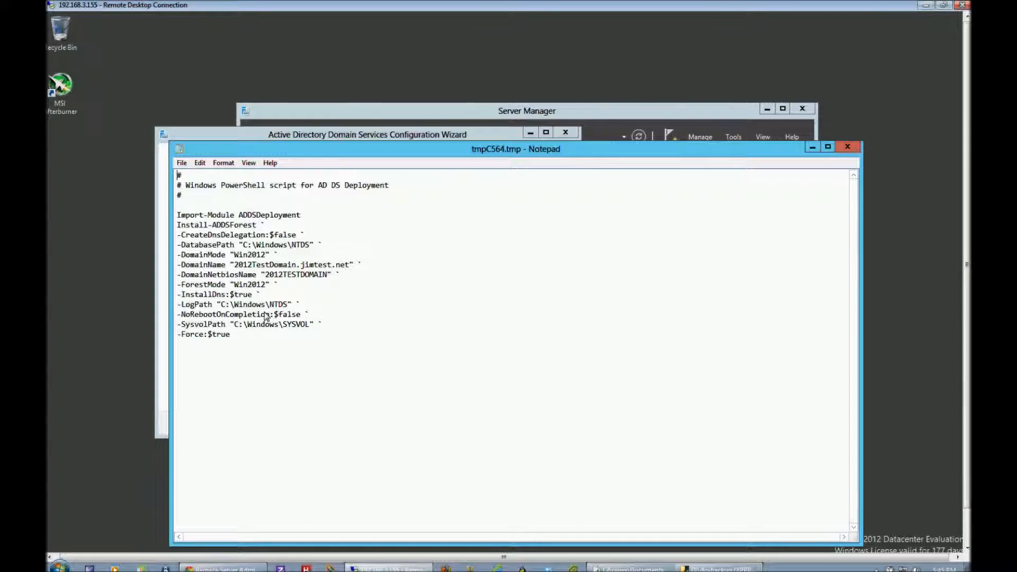
click(849, 148)
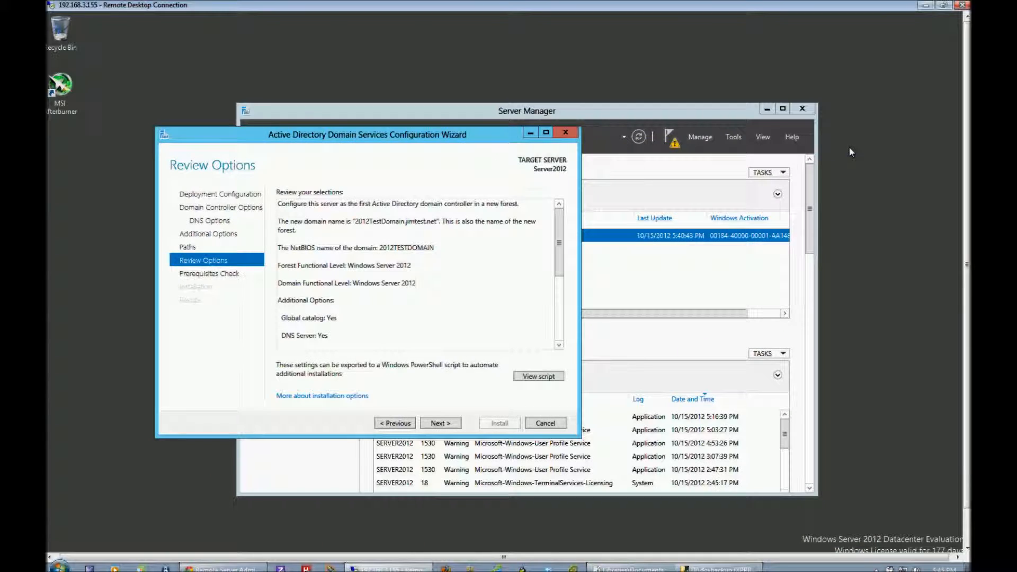
click(440, 423)
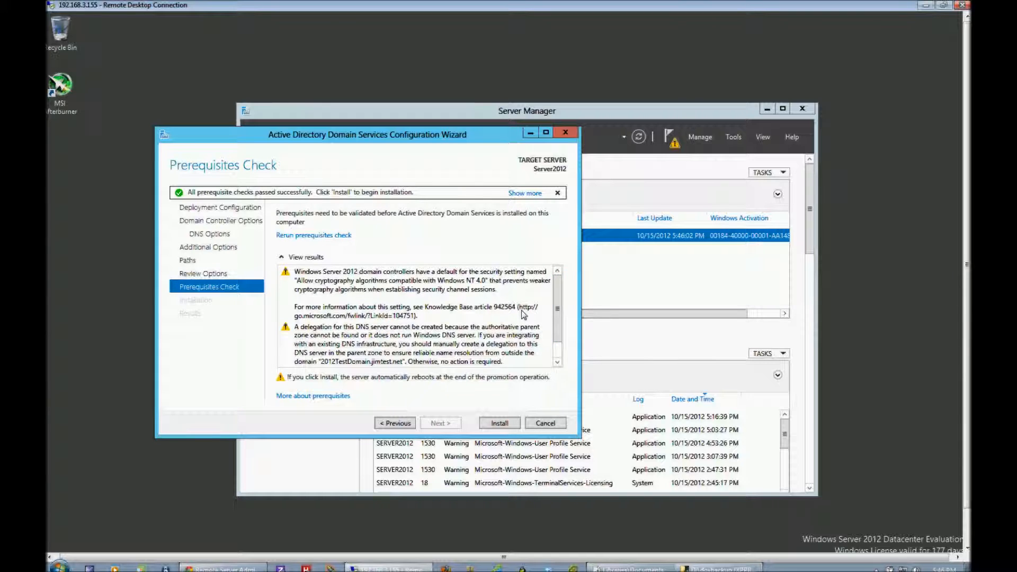
Review the prerequisites check results, install the domain controller configuration, and dismiss the sign-off notice for the restart.
scroll(524, 314, down, 1)
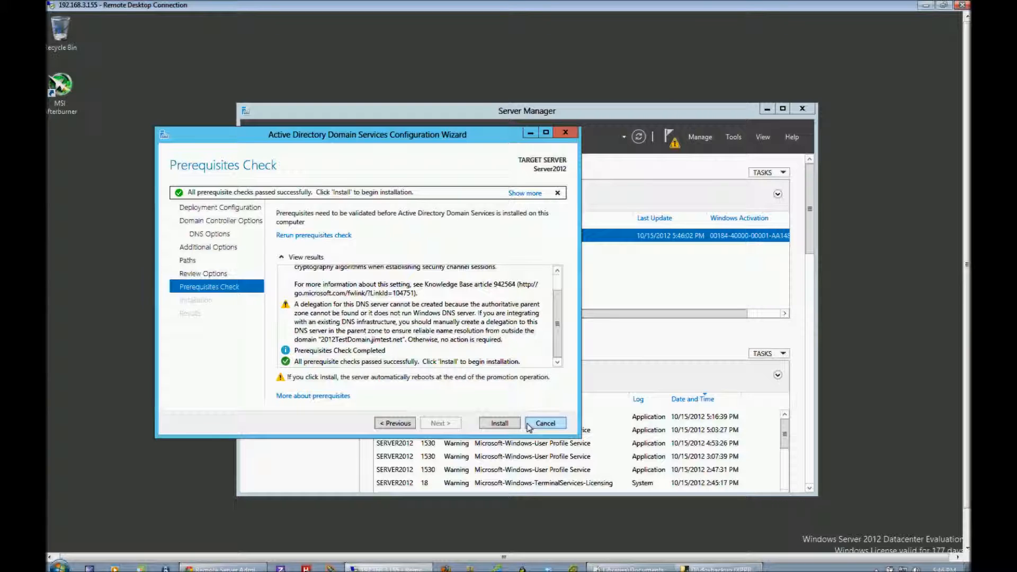
scroll(500, 331, up, 1)
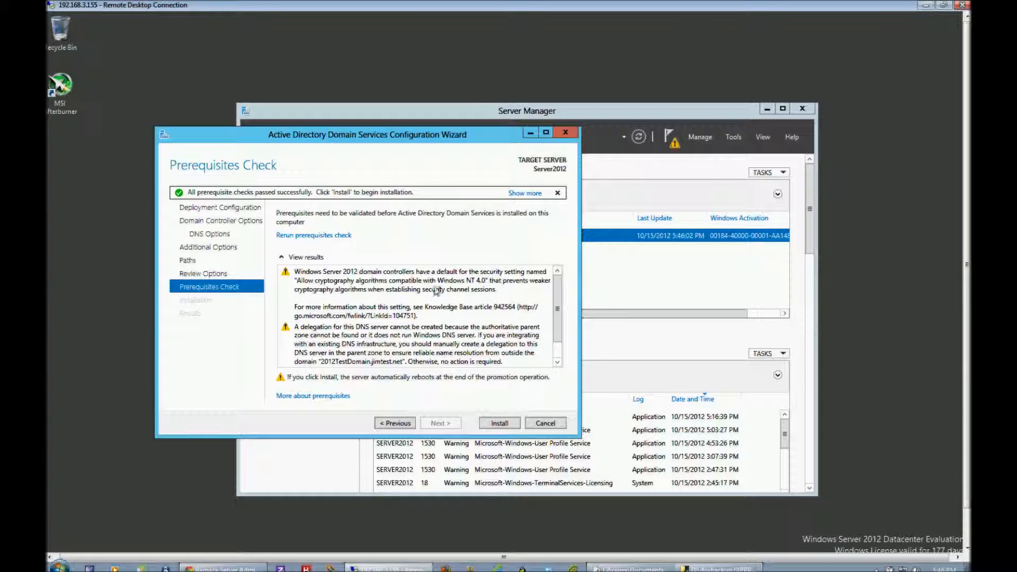
scroll(466, 320, down, 1)
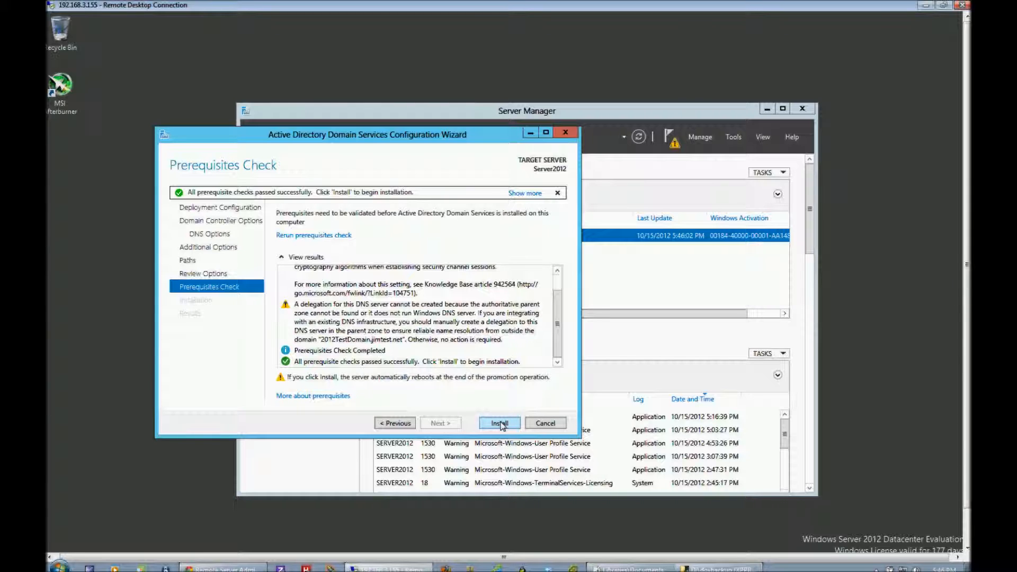
click(501, 424)
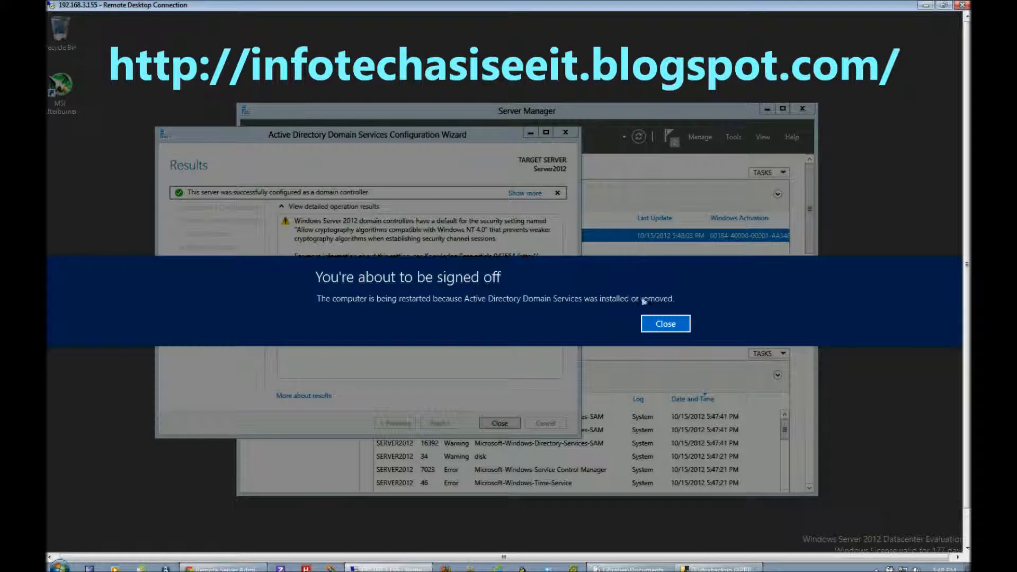
click(666, 327)
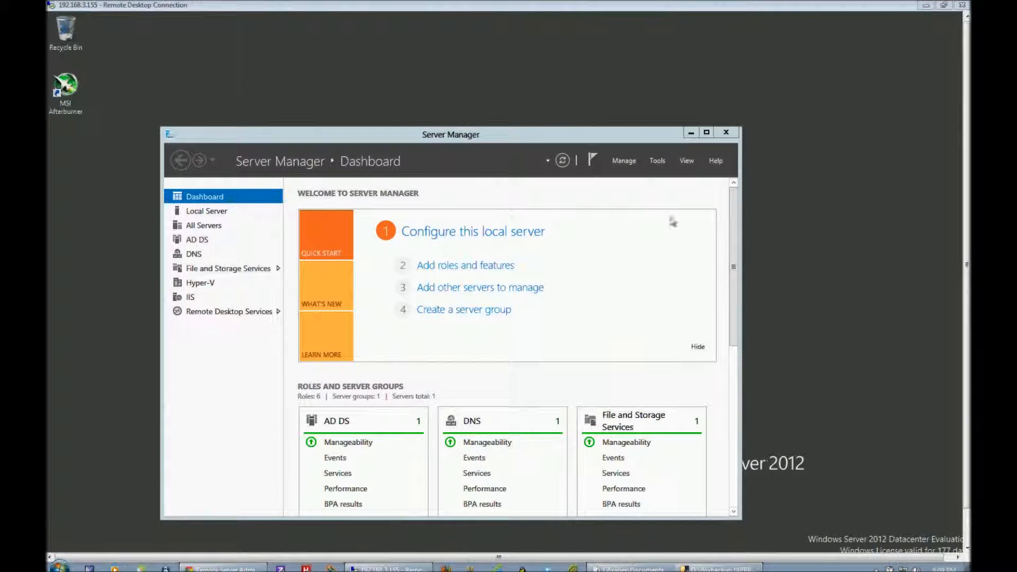
Examine the role and server group tiles on the Server Manager Dashboard after the restart, including AD DS, DNS and Remote Desktop Services.
drag(473, 140, 511, 124)
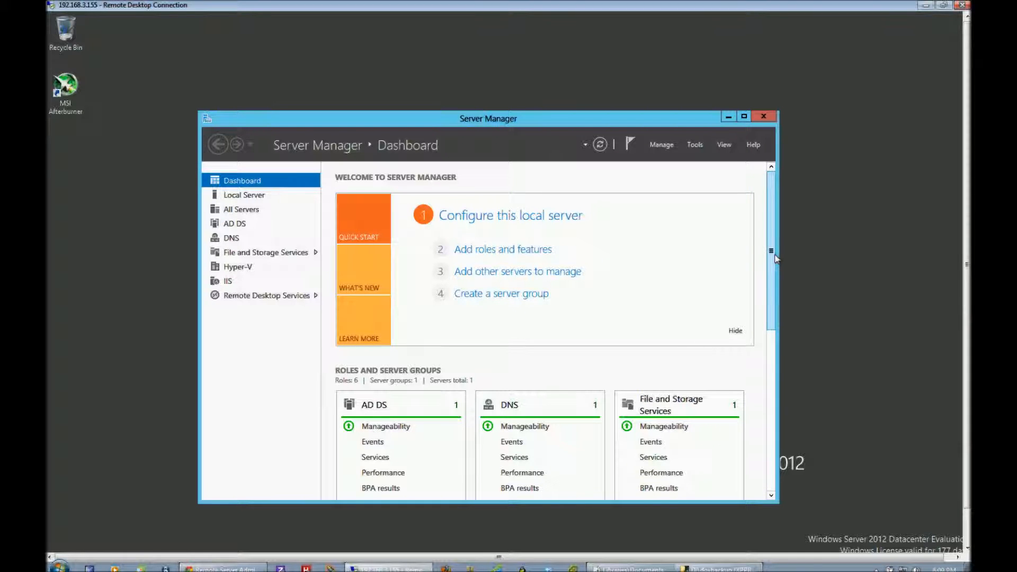
drag(774, 260, 756, 352)
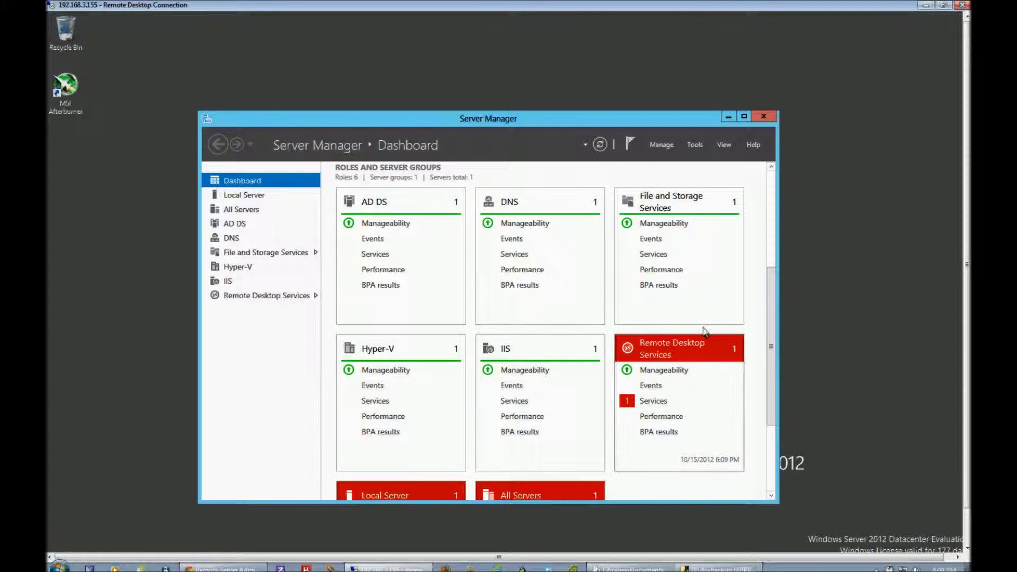
scroll(750, 301, down, 5)
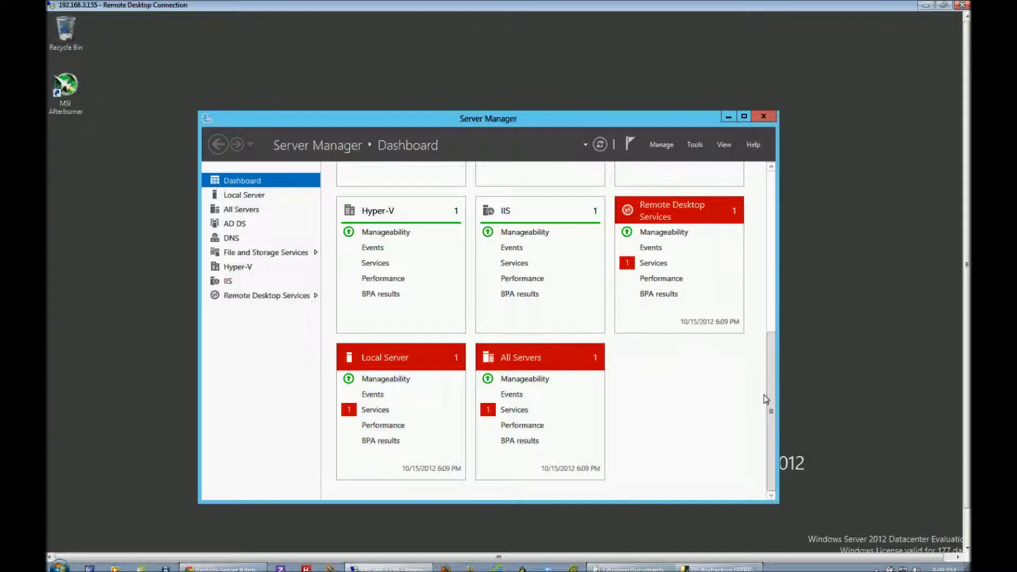
drag(773, 401, 788, 317)
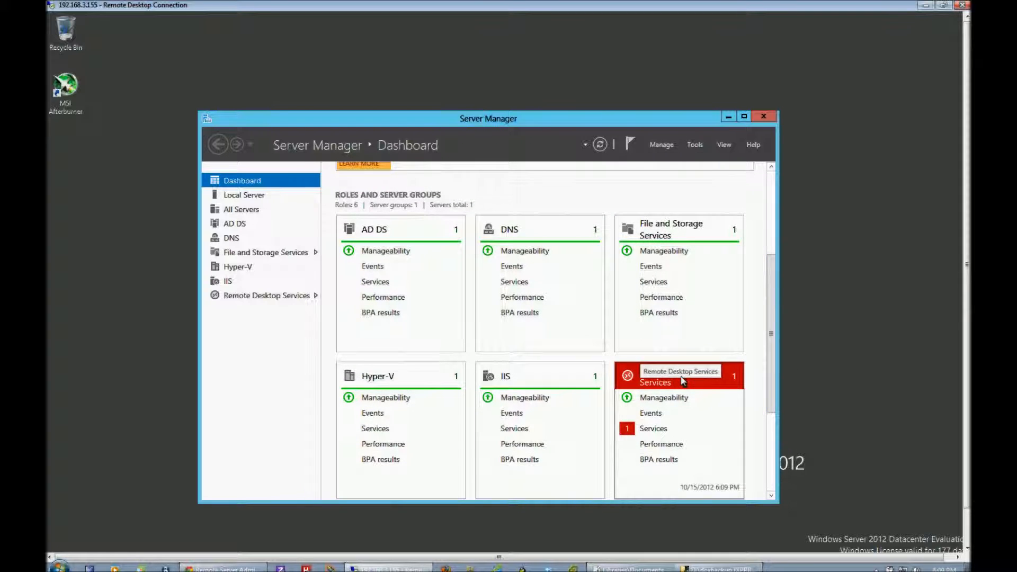
Inspect the Remote Desktop Services service alert, go to the role's Servers page, and select event 1306 to view its details.
click(656, 429)
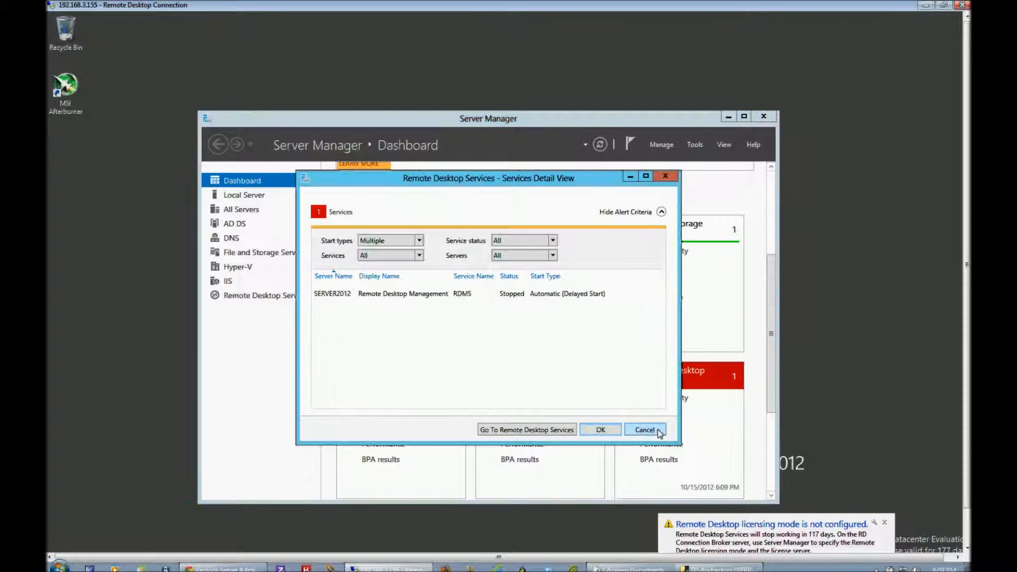
click(425, 296)
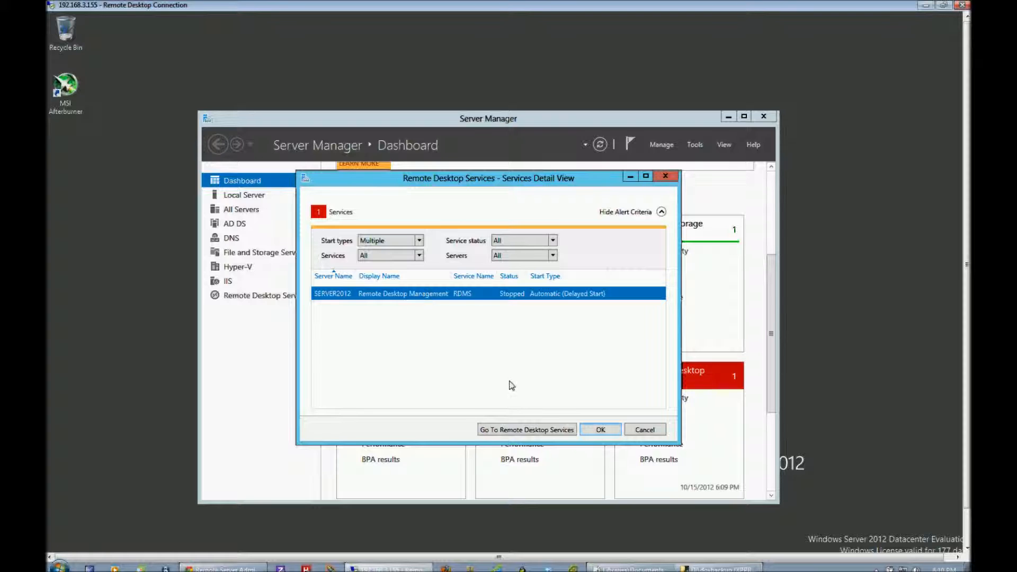
click(537, 431)
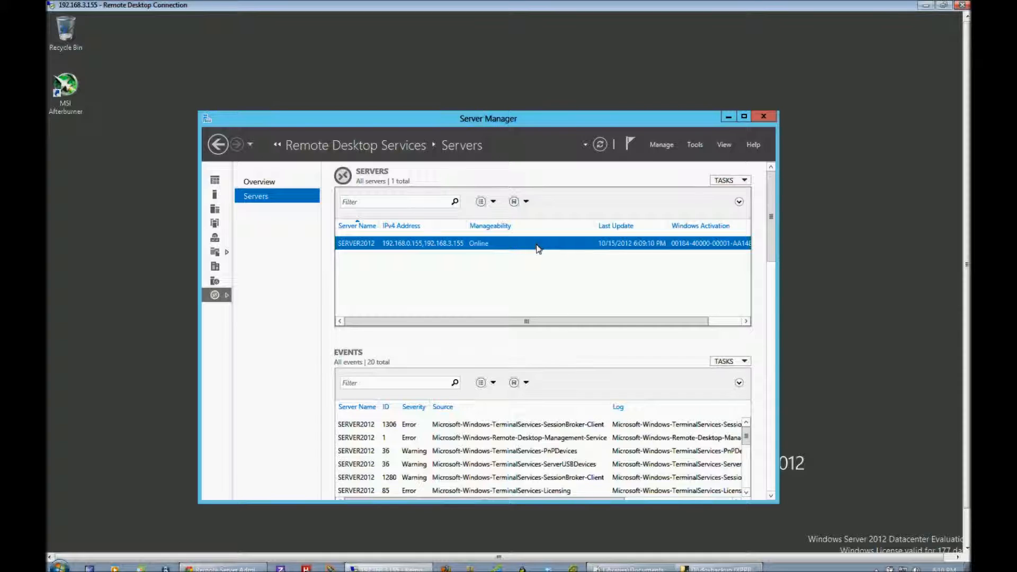
click(508, 428)
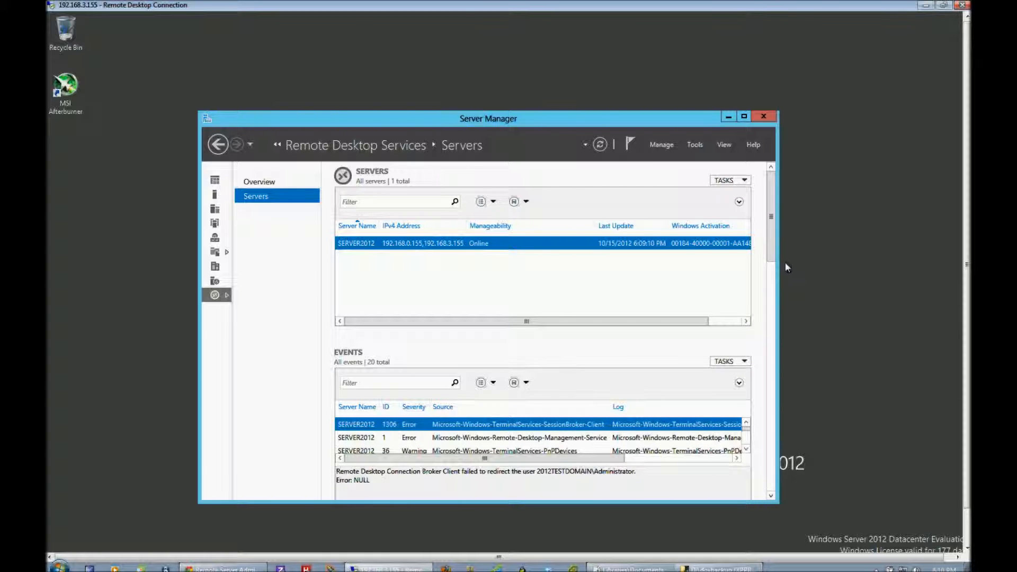
Review the CPU usage and available memory charts in the Performance section for the Remote Desktop Services server.
drag(774, 254, 772, 456)
scroll(771, 457, up, 3)
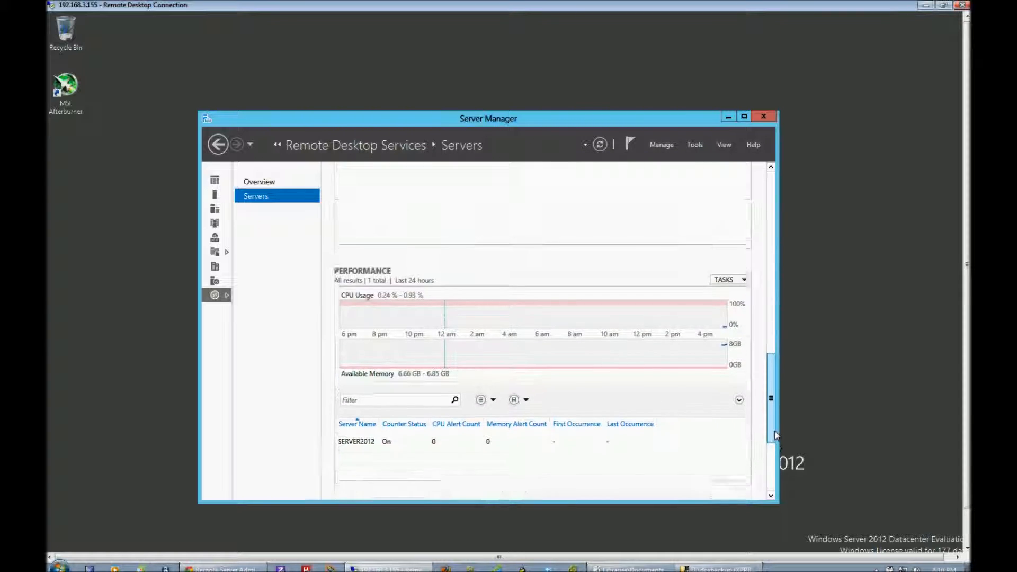
mouse_move(460, 316)
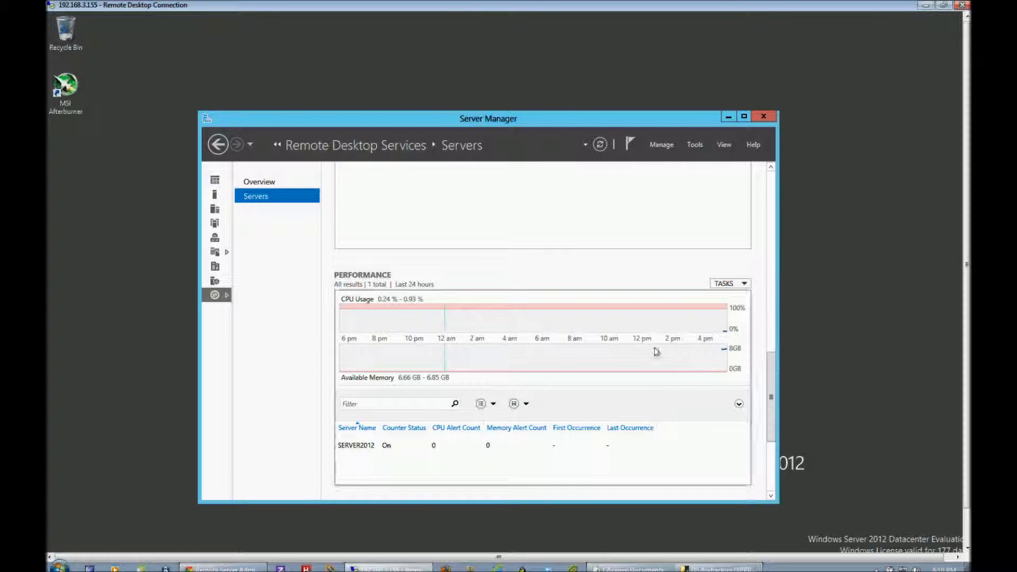
mouse_move(722, 358)
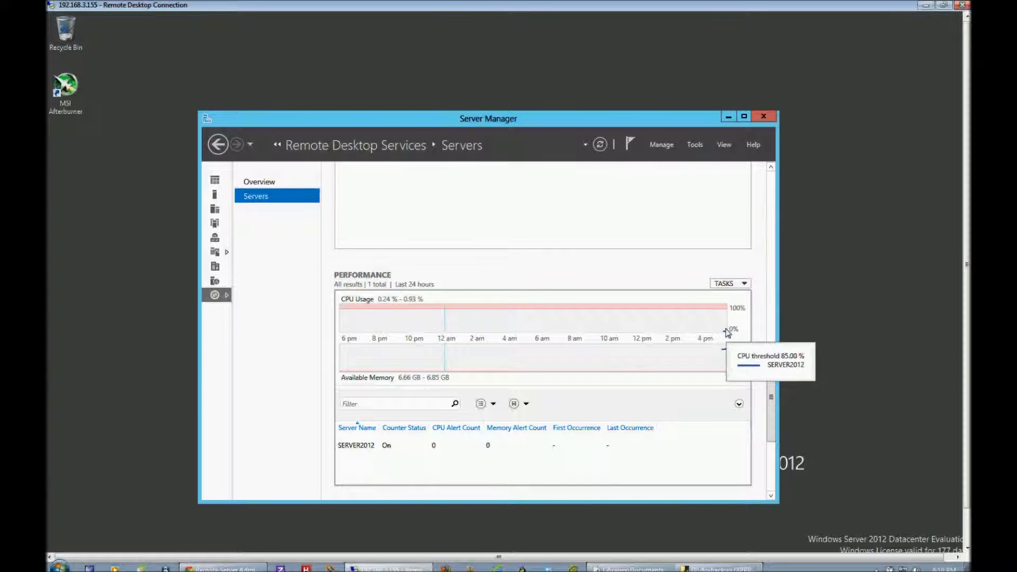
drag(772, 380, 787, 173)
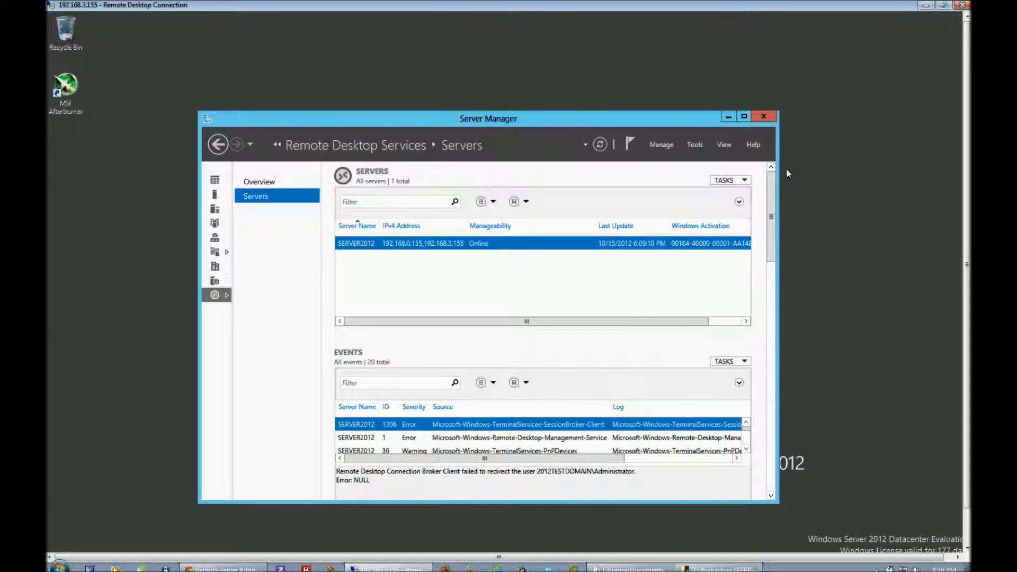
Return to the start of the Dashboard, reposition the Server Manager window, and dismiss the Remote Desktop licensing notice.
click(218, 145)
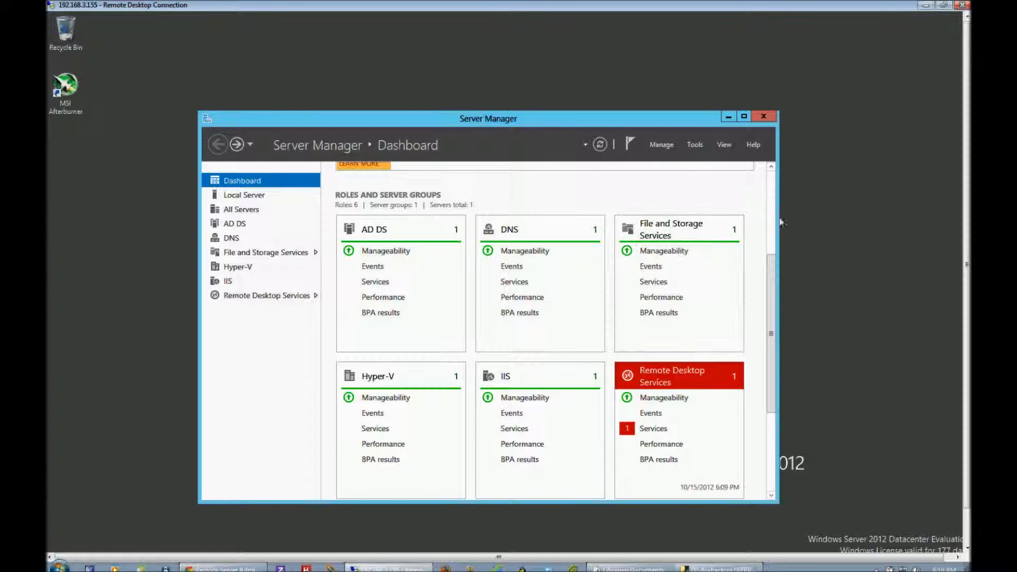
click(771, 203)
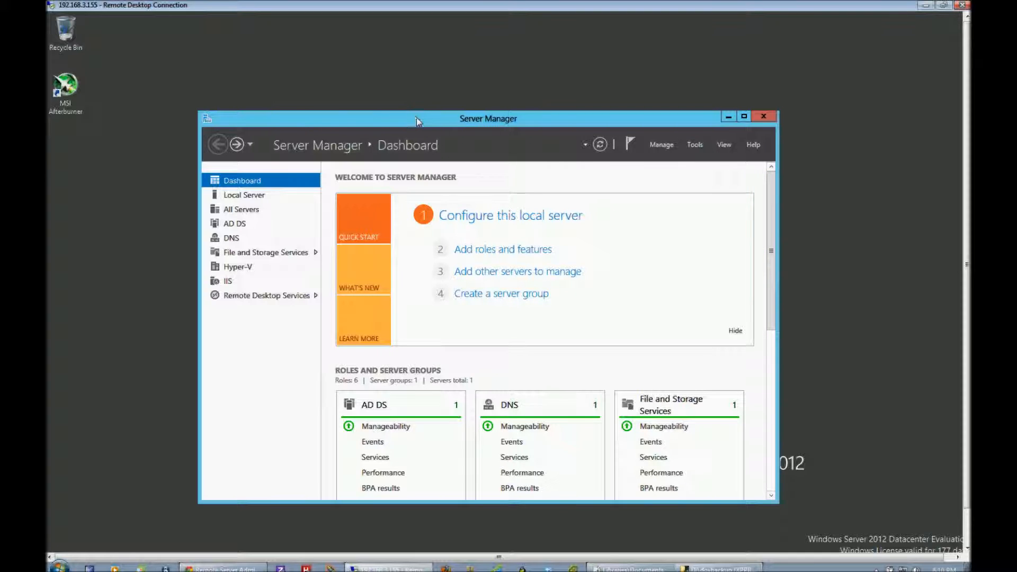
drag(416, 116, 446, 104)
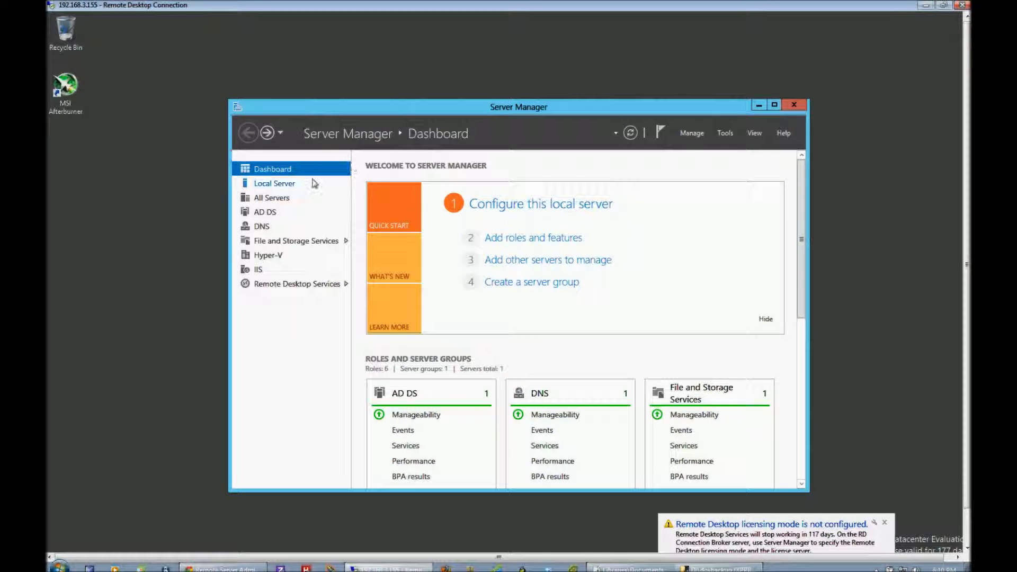
click(885, 523)
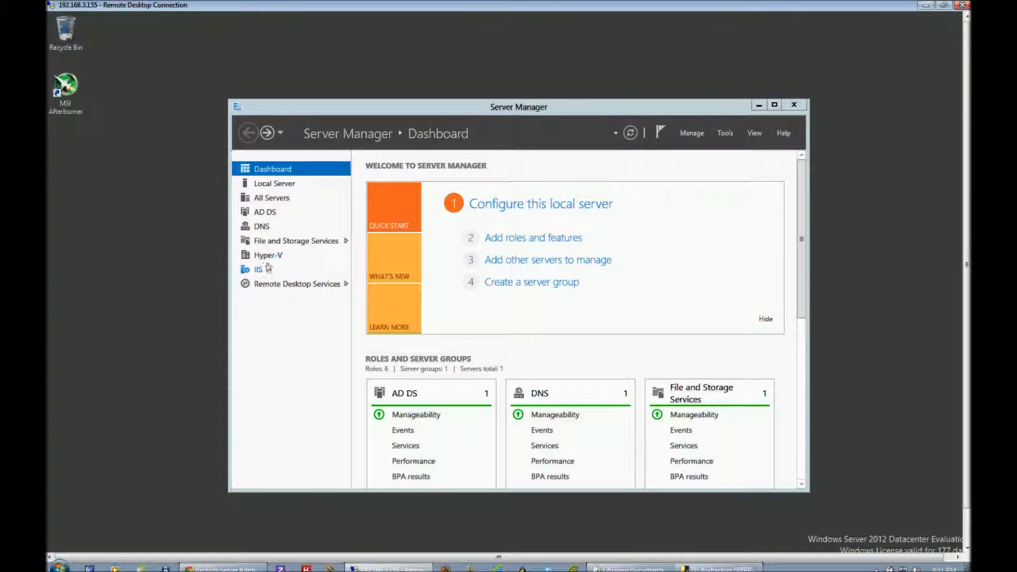
Review the DNS role page in Server Manager, including its servers and events sections.
click(263, 227)
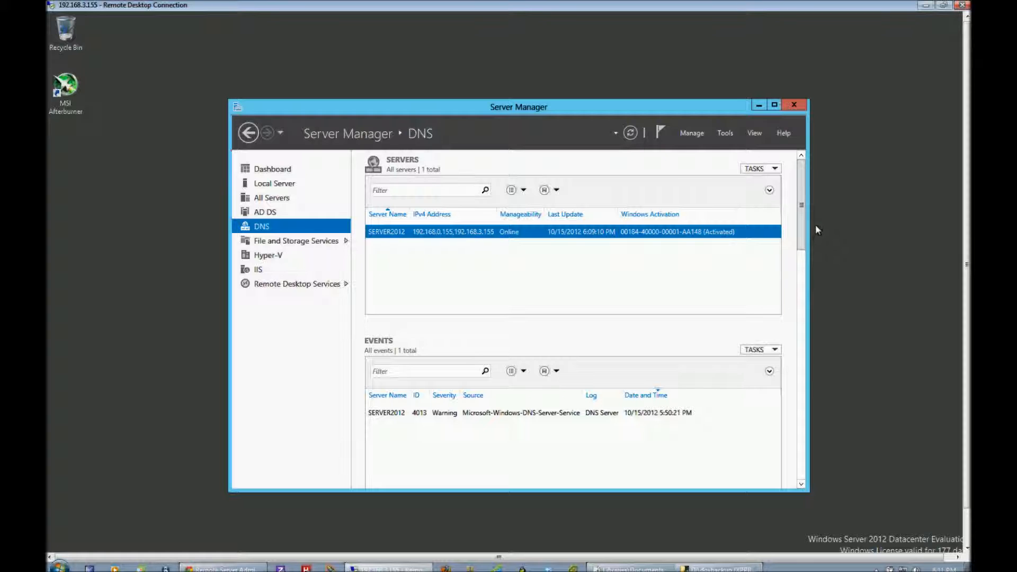
scroll(785, 281, down, 3)
drag(784, 302, 814, 193)
Review the AD DS role page in Server Manager, including its servers, events and services lists.
click(270, 215)
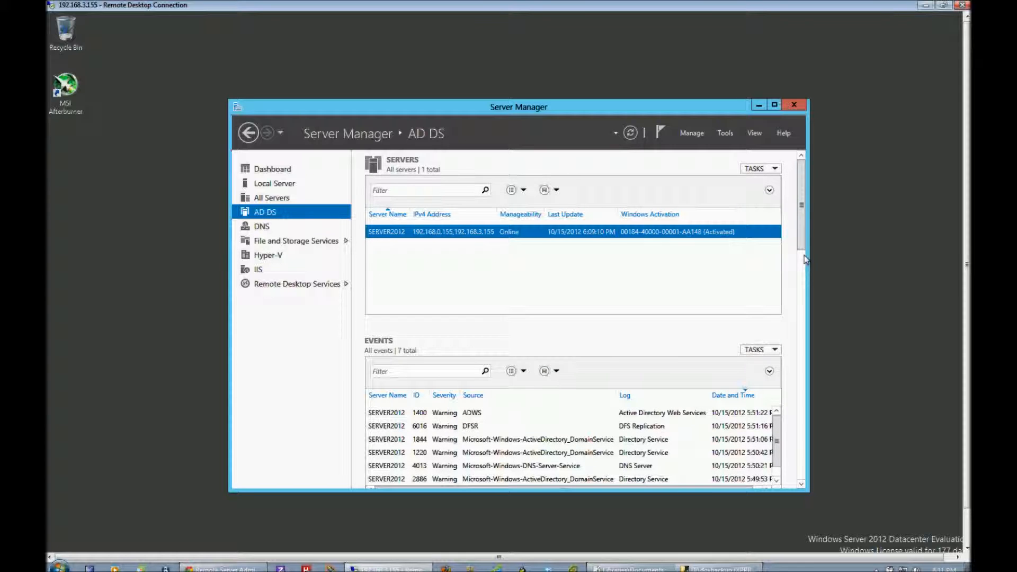
scroll(800, 249, down, 5)
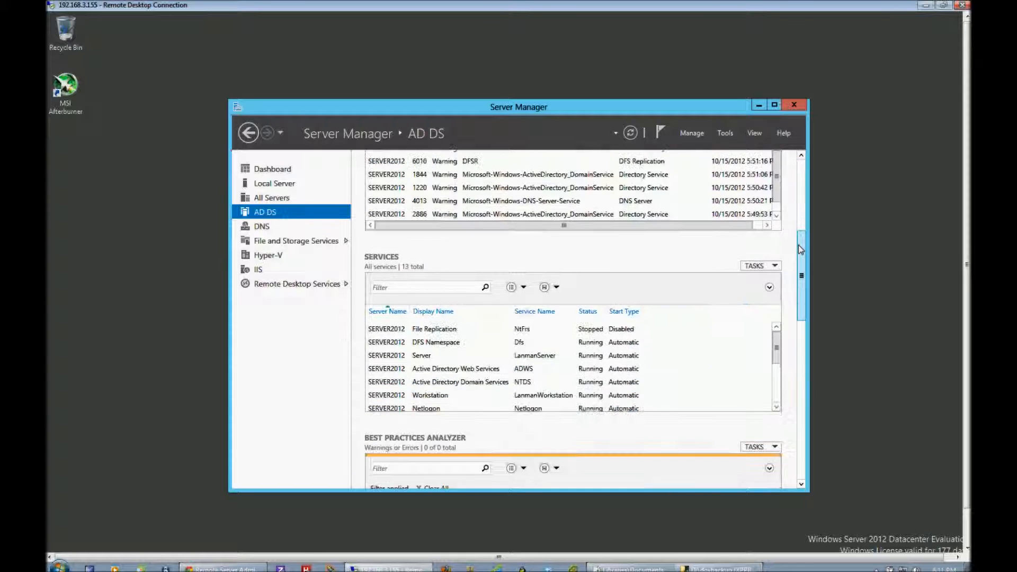
scroll(799, 249, up, 3)
scroll(799, 248, up, 2)
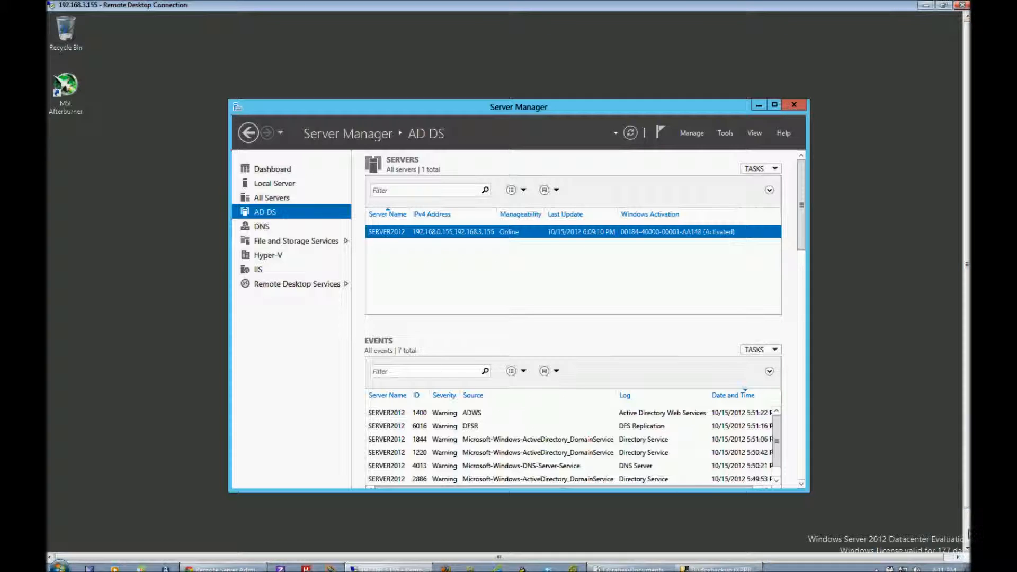
Open Group Policy Management from the remote server's Start screen.
click(968, 533)
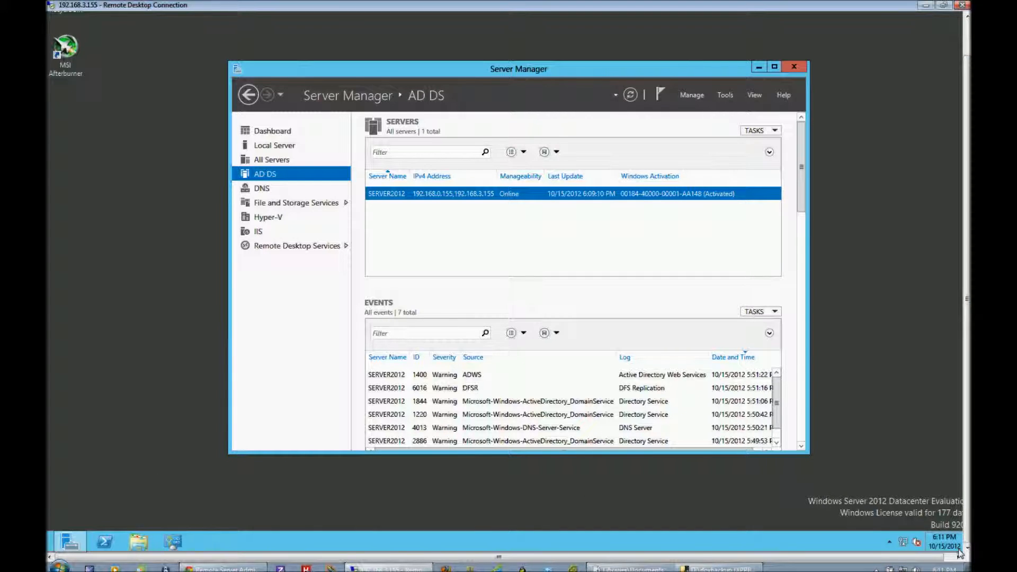
mouse_move(961, 554)
mouse_move(47, 554)
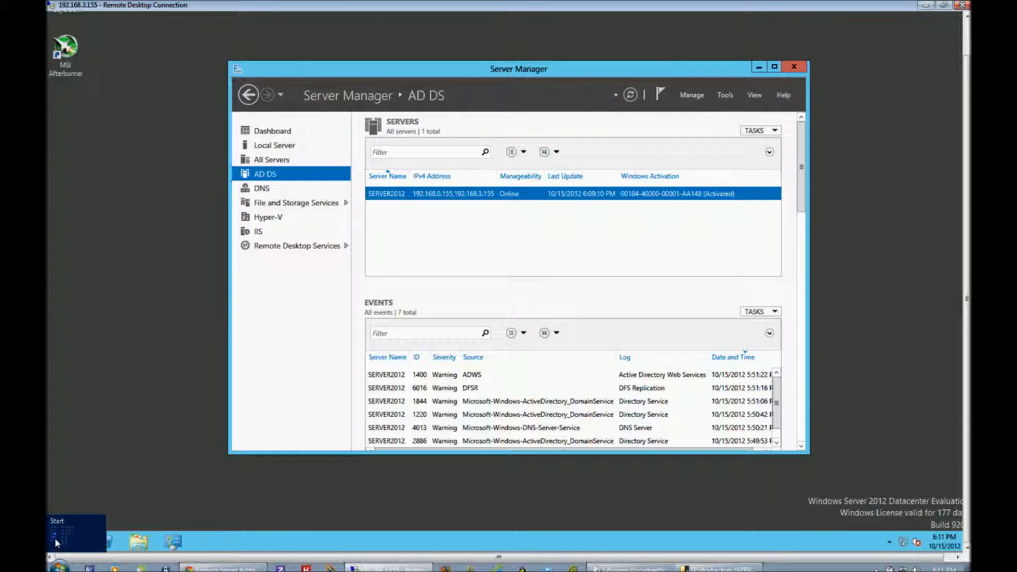
click(55, 538)
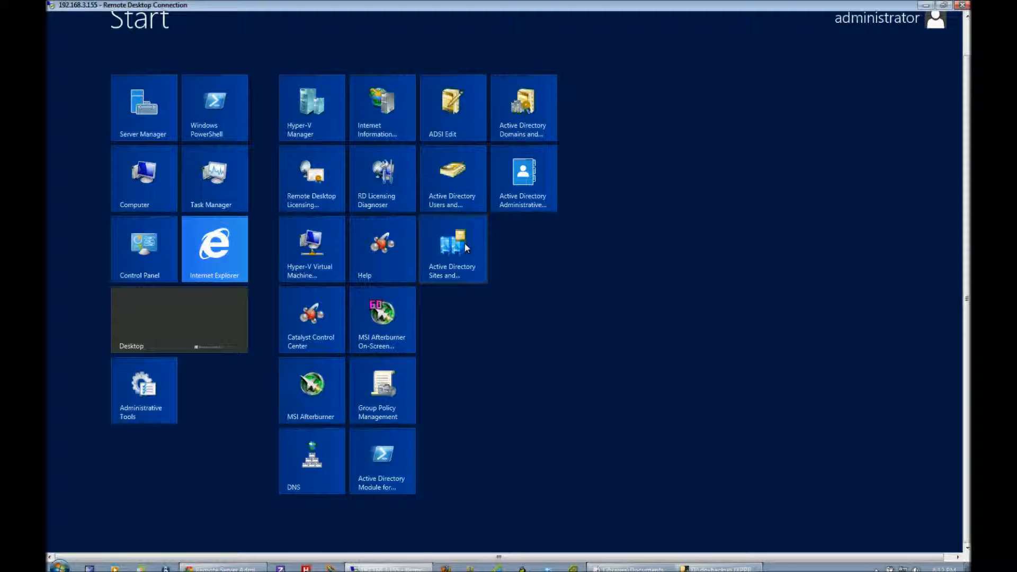
click(390, 390)
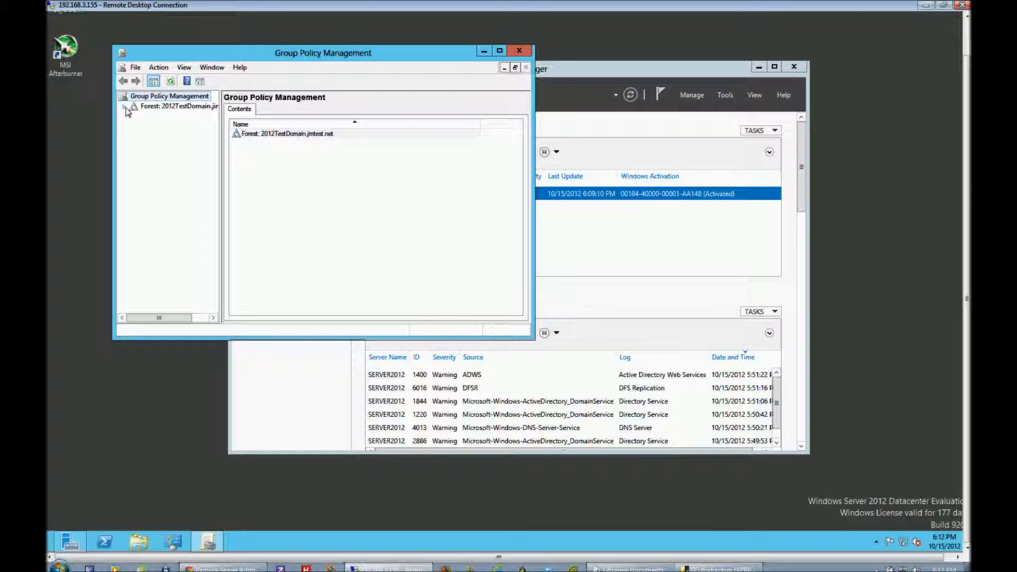
Expand the 2012TestDomain.jimtest.net forest down to its domain and view the scope of the Default Domain Policy.
click(124, 108)
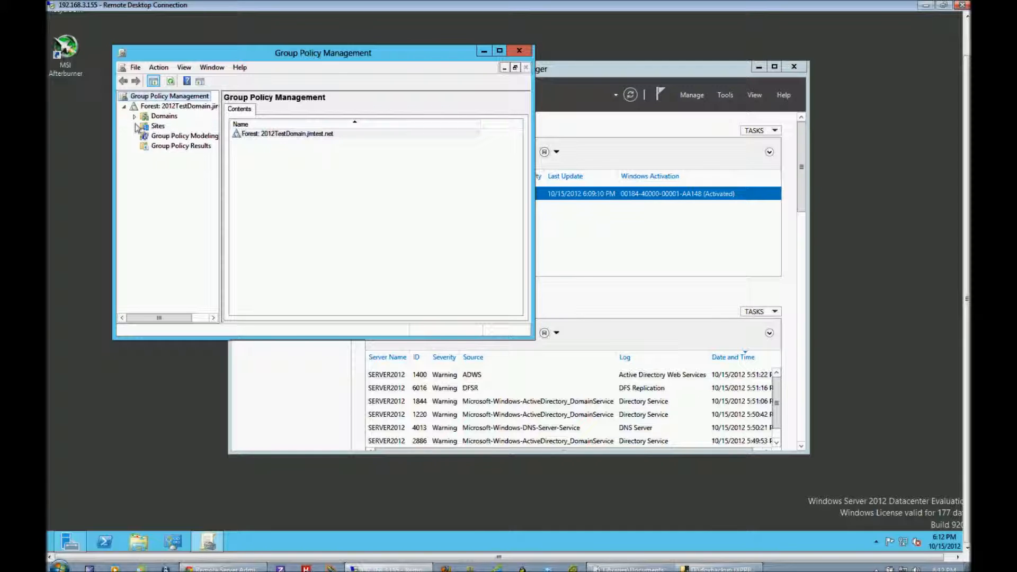
click(157, 126)
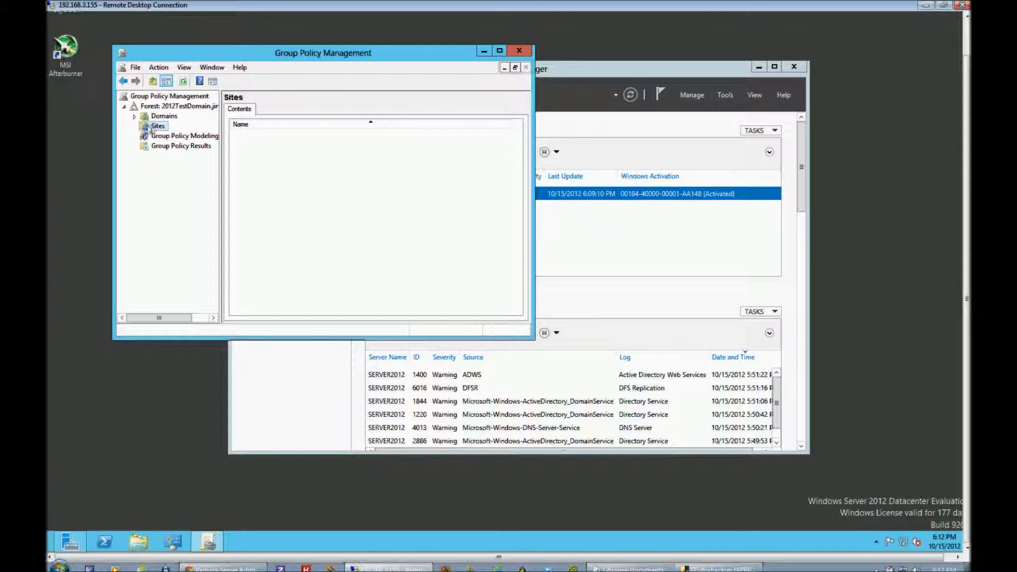
double_click(157, 116)
double_click(176, 127)
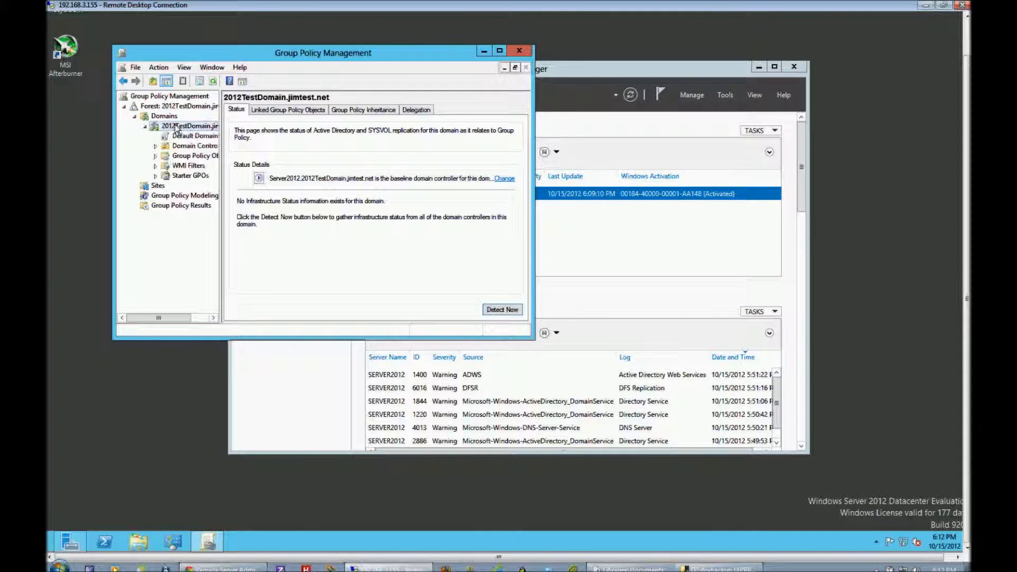
click(190, 136)
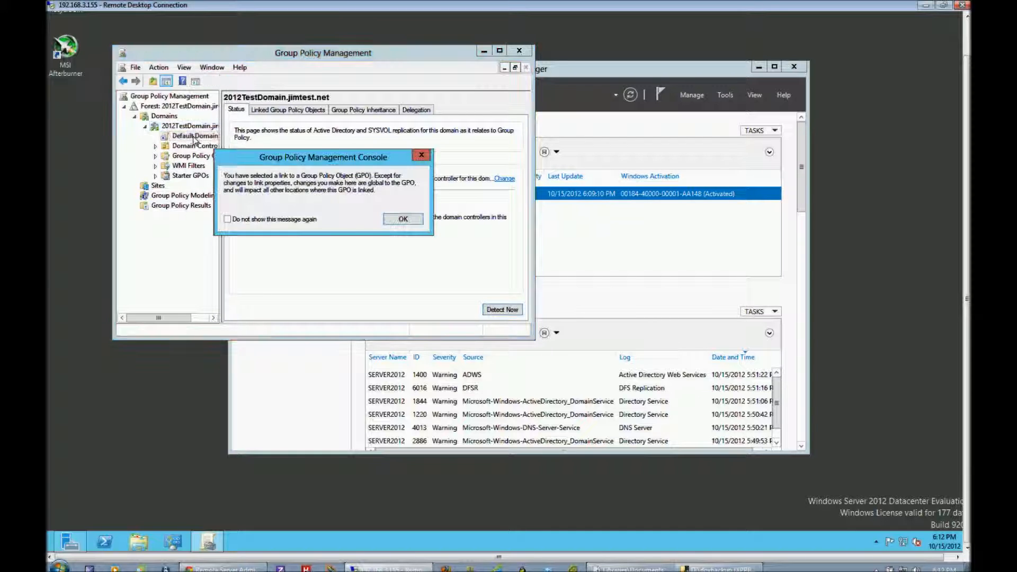
click(405, 218)
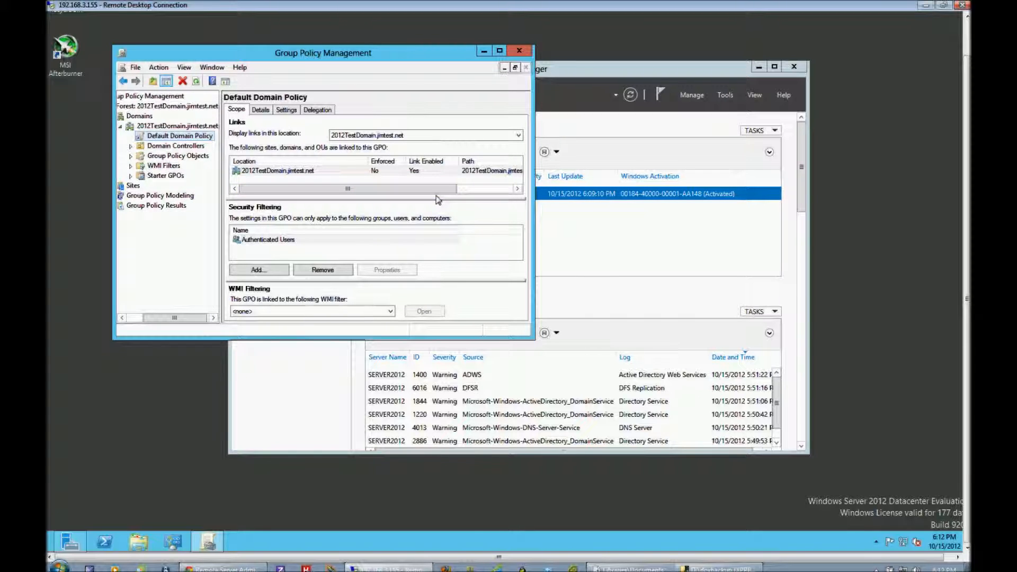
Expand Group Policy Objects and Domain Controllers, and view the scope of the linked Default Domain Controllers Policy.
click(198, 146)
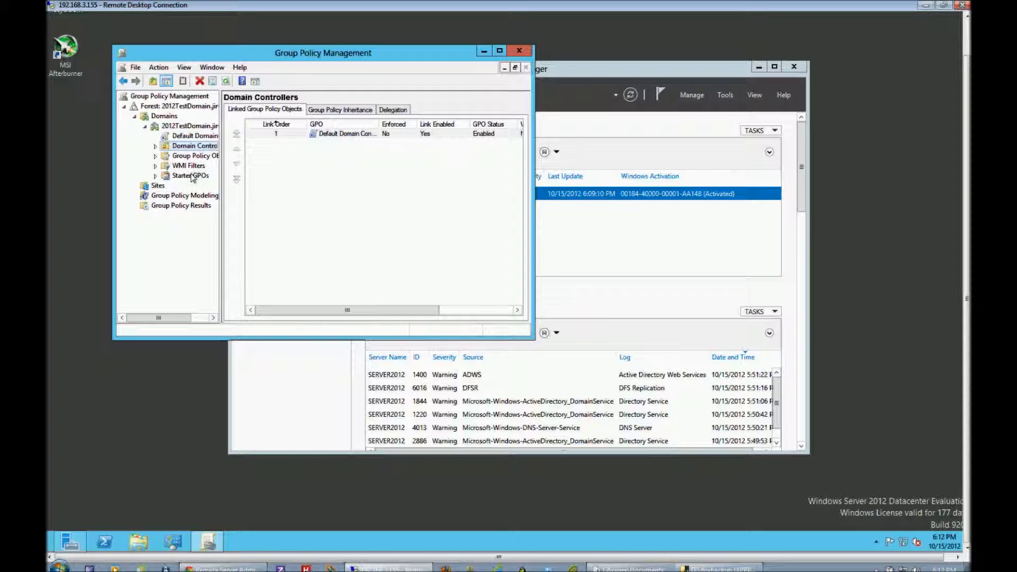
click(155, 155)
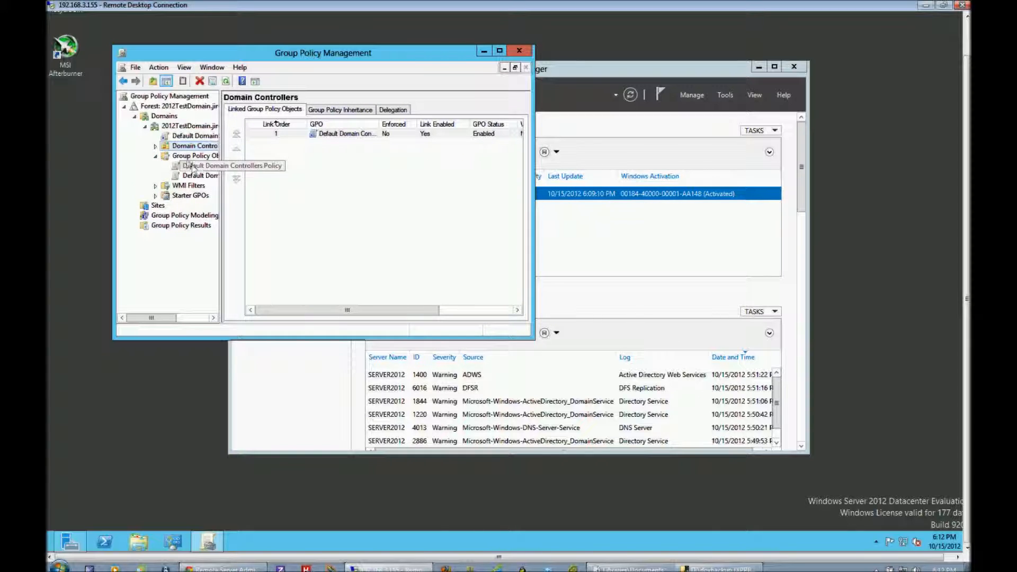
click(155, 146)
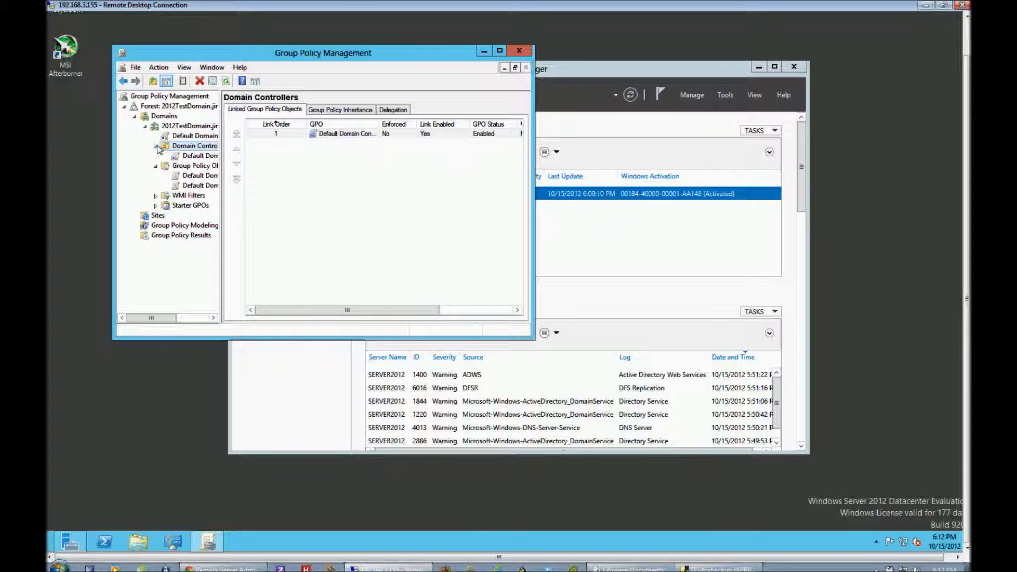
click(196, 156)
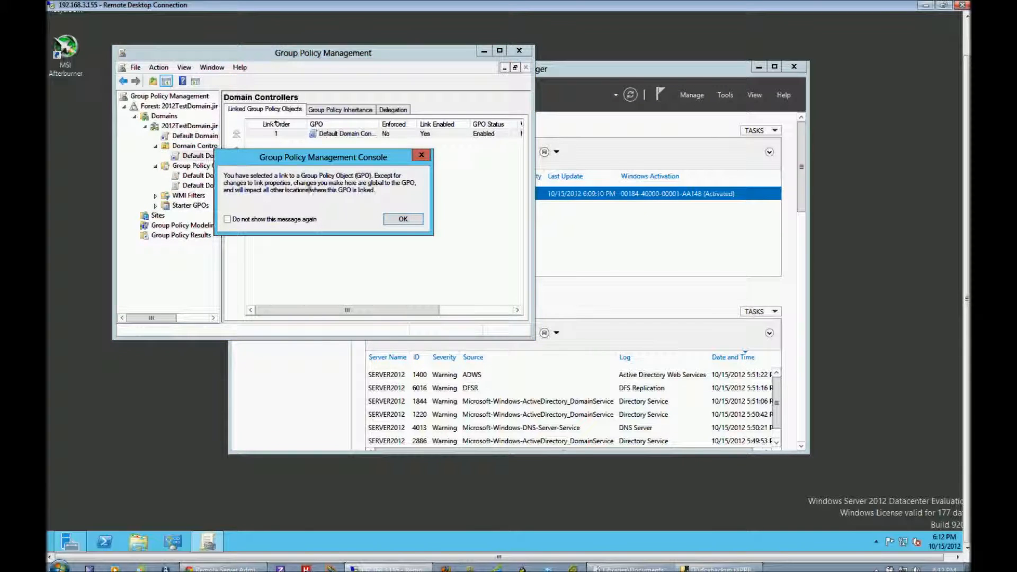
click(403, 218)
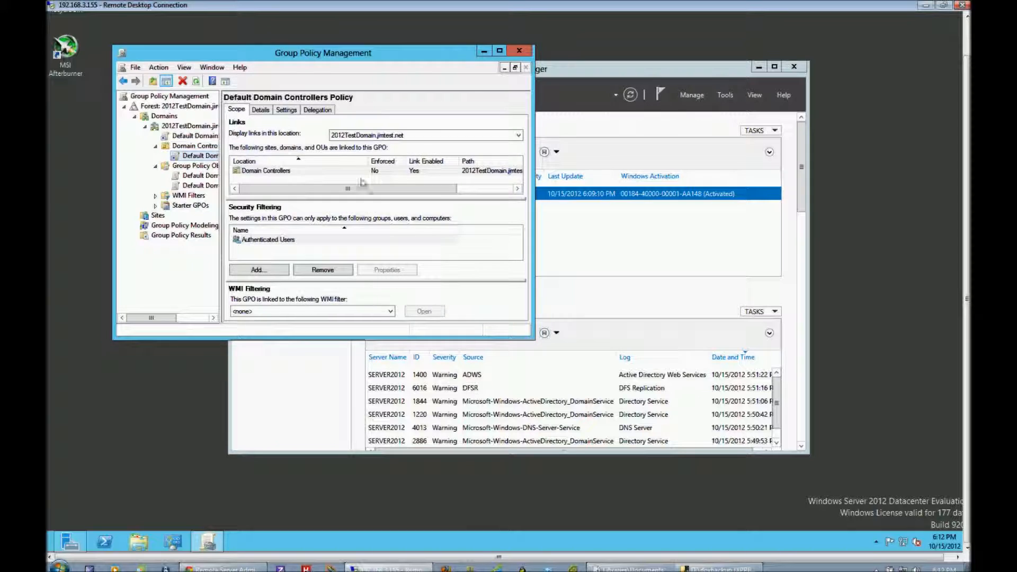
Show all settings of the Default Domain Controllers Policy, then go back to its scope.
click(288, 110)
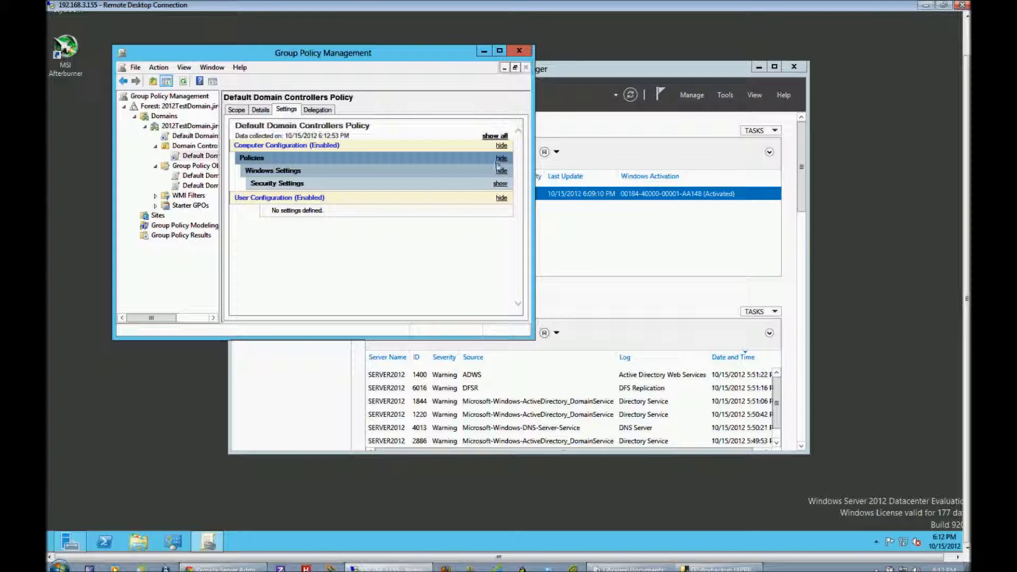
click(495, 136)
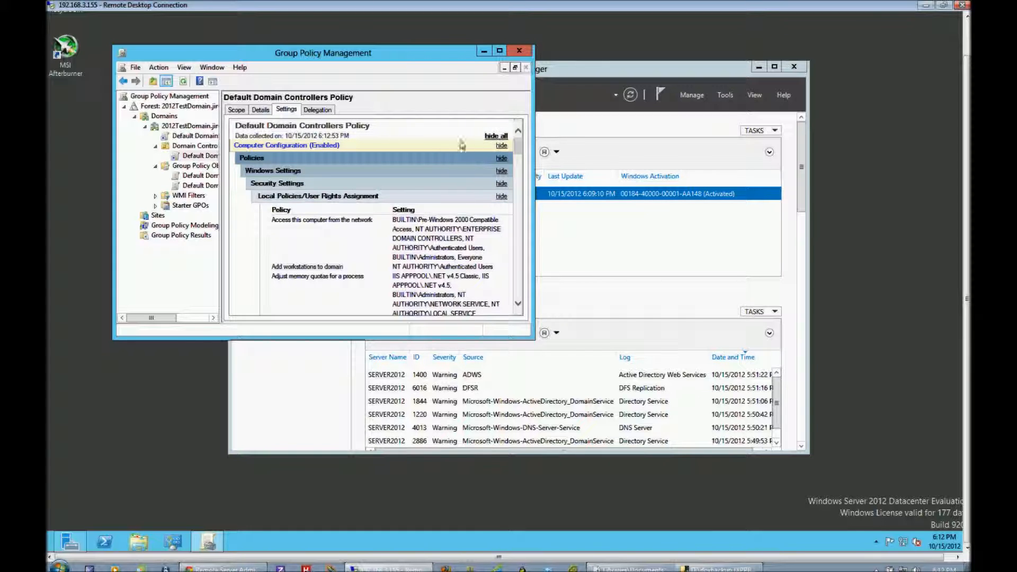
click(237, 111)
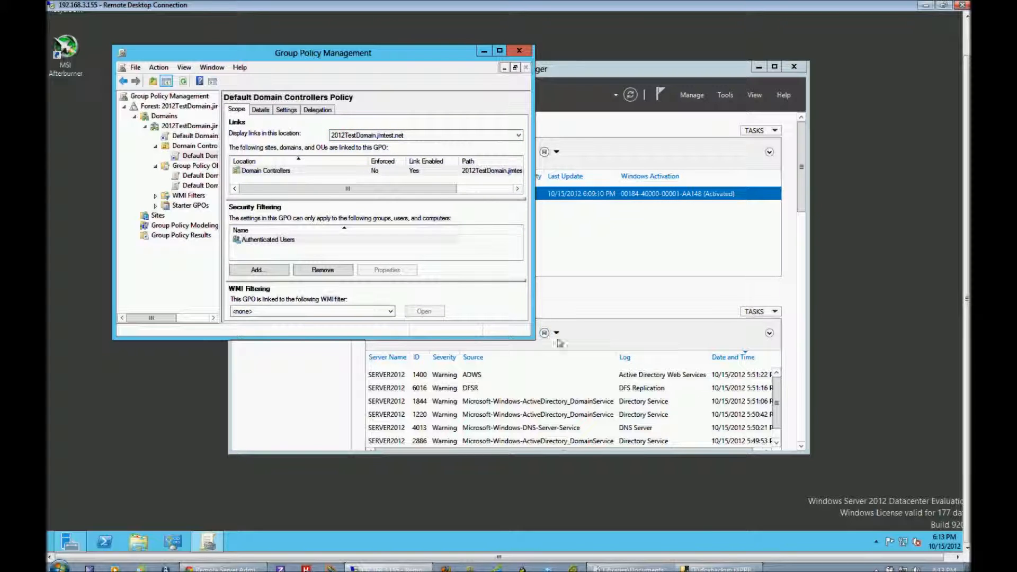
Enlarge the Group Policy Management window and view the scope and details of the Default Domain Policy.
drag(533, 342, 786, 432)
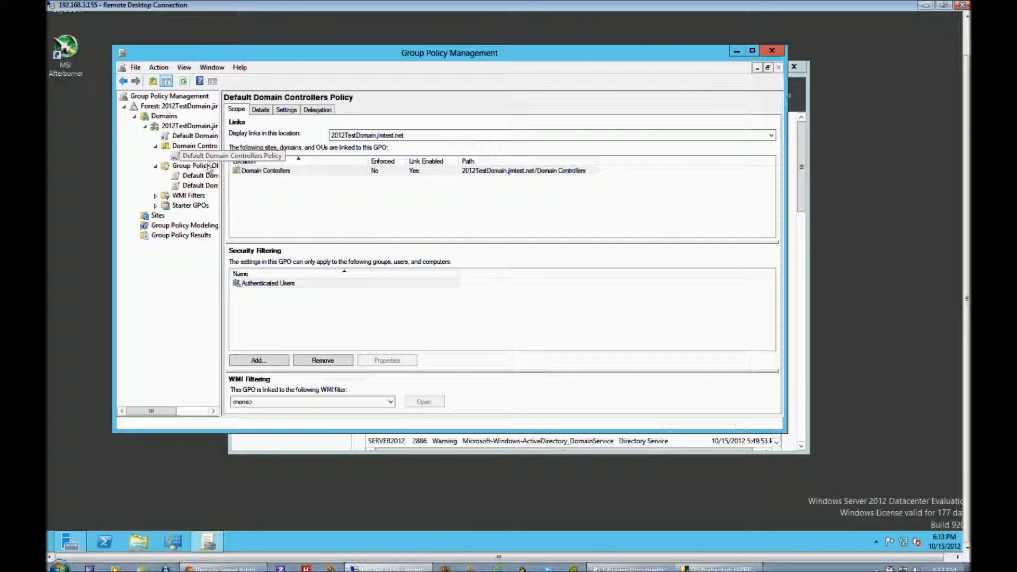
click(200, 137)
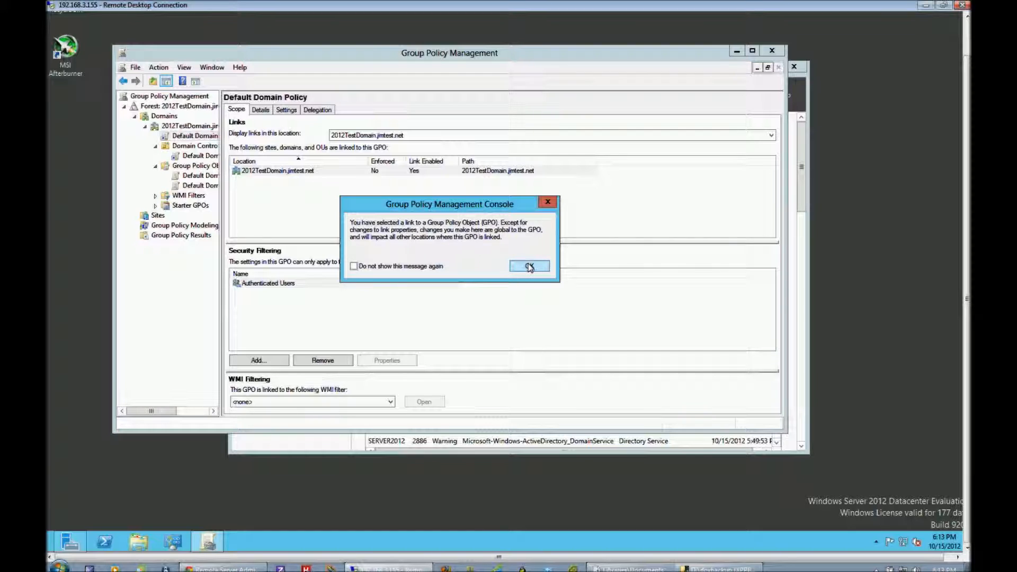
click(530, 267)
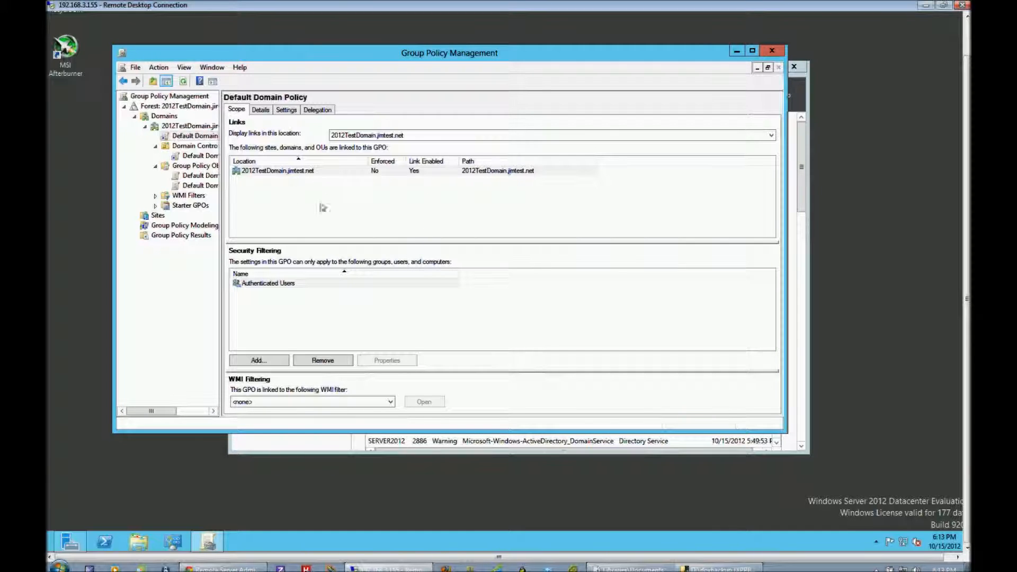
click(261, 110)
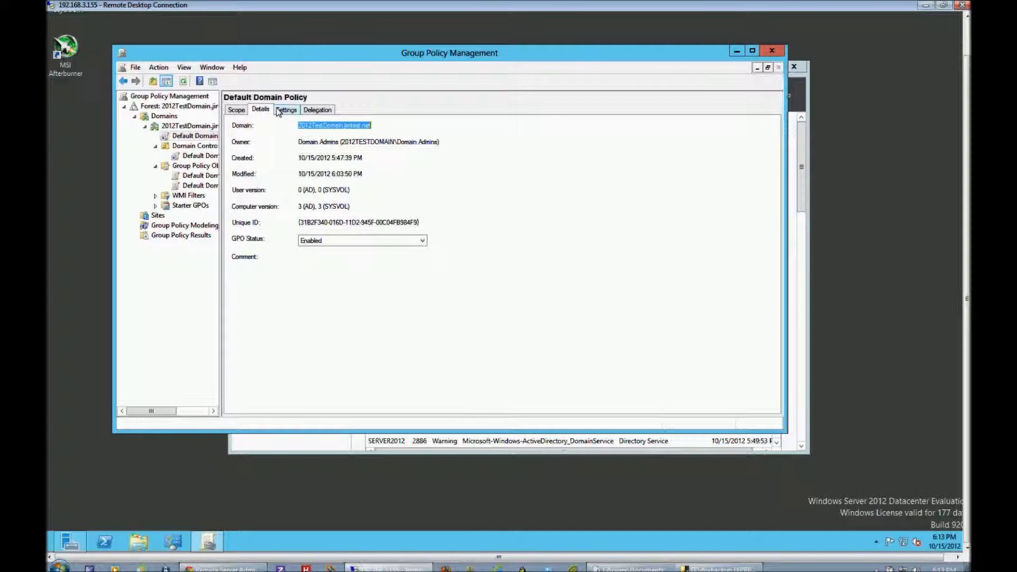
View the 2012TestDomain.jimtest.net domain's linked policies, policy inheritance and Starter GPOs, then close Group Policy Management.
click(182, 128)
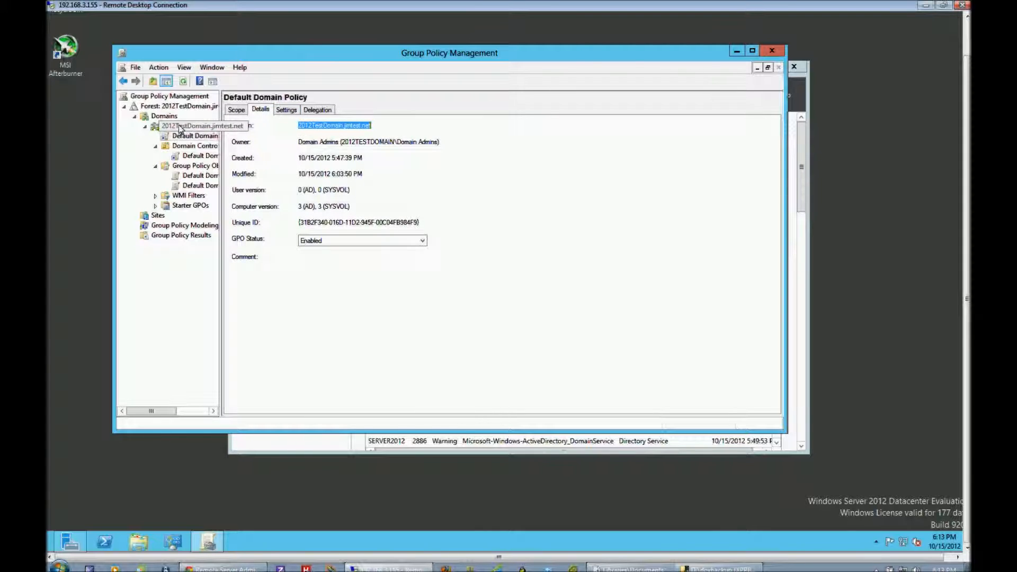
click(283, 110)
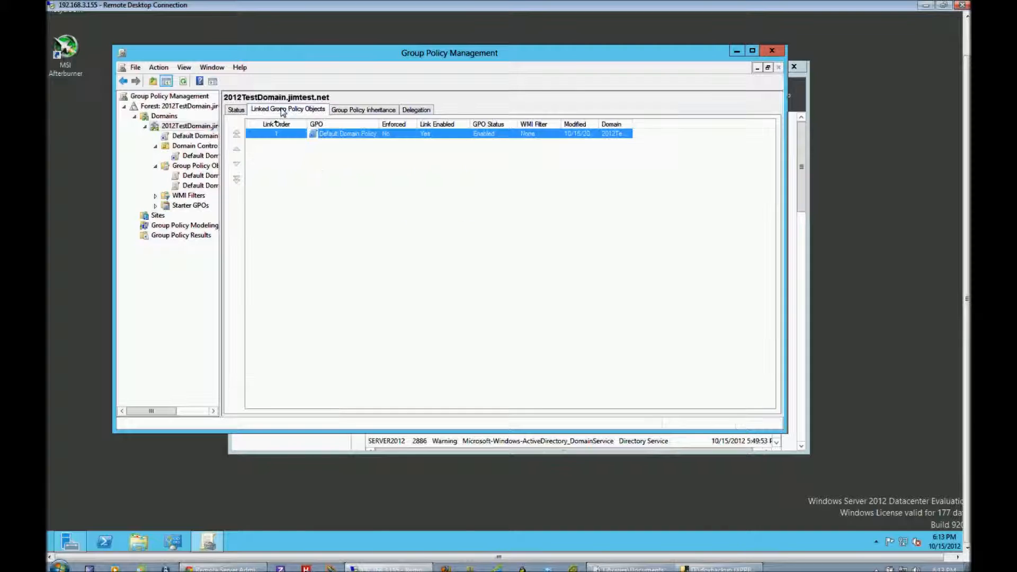
click(348, 111)
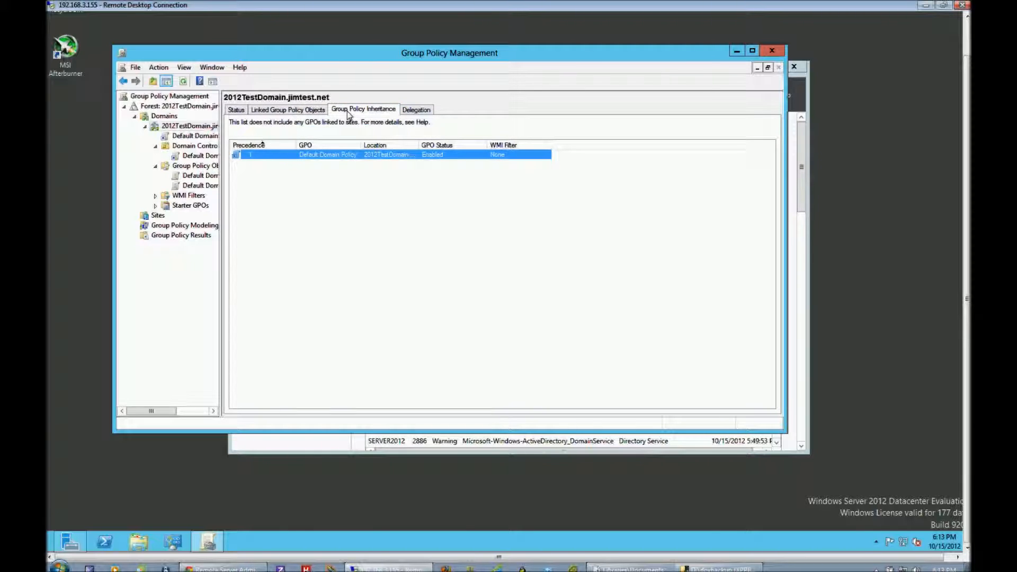
click(188, 206)
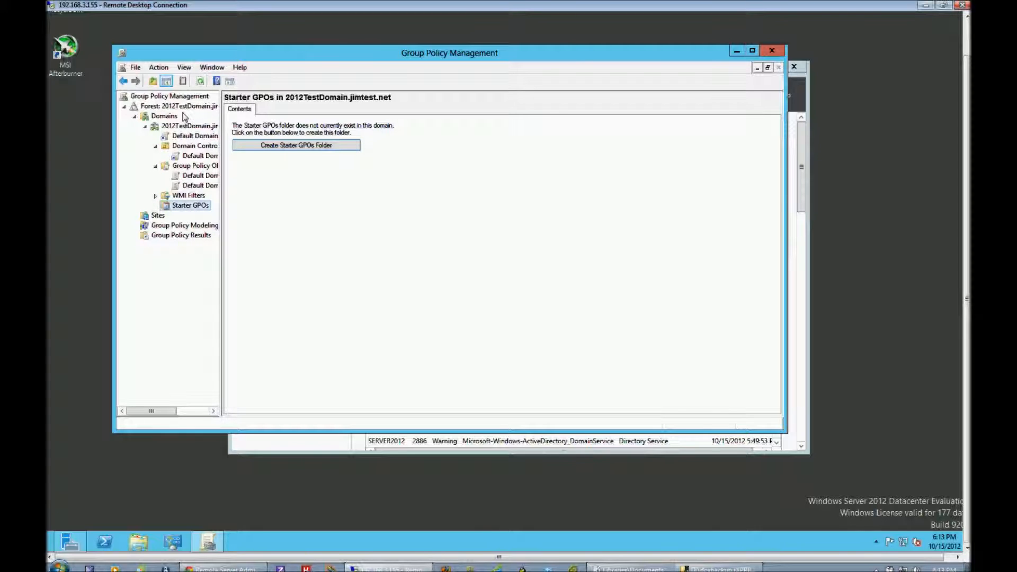
click(771, 52)
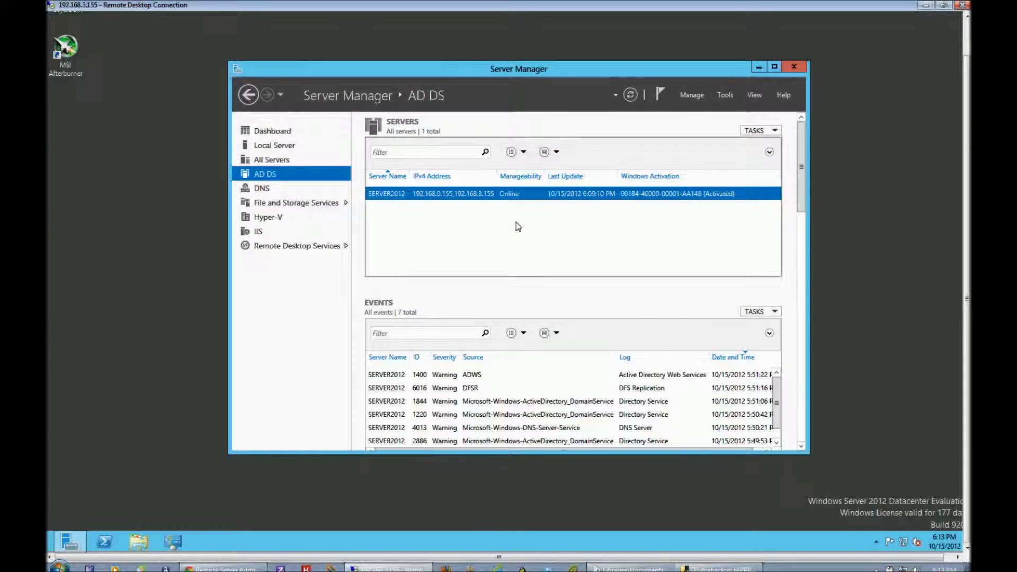
Open Active Directory Administrative Center for SERVER2012 from the AD DS server list in Server Manager.
click(953, 557)
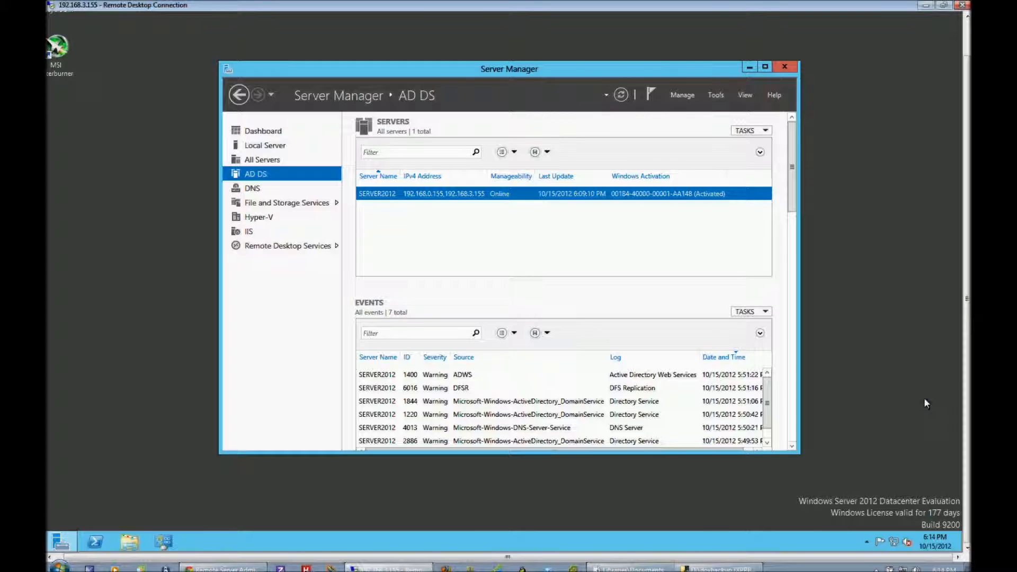
right_click(503, 197)
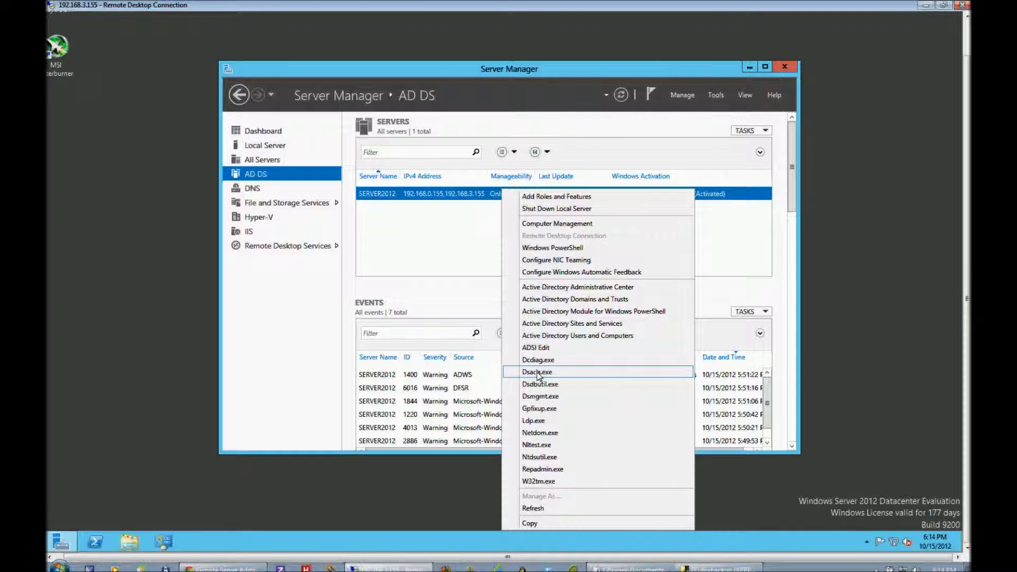
click(565, 396)
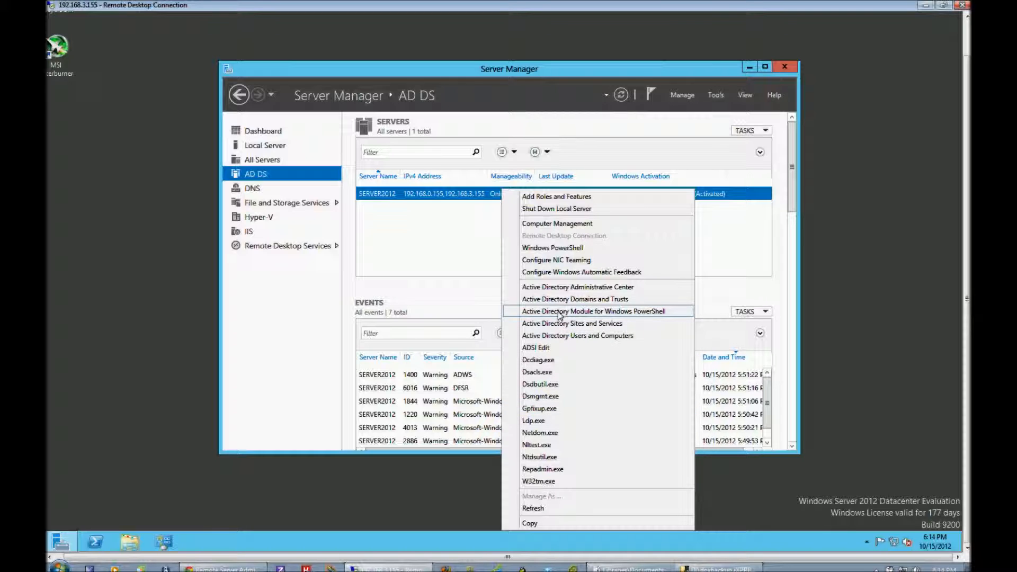
click(566, 288)
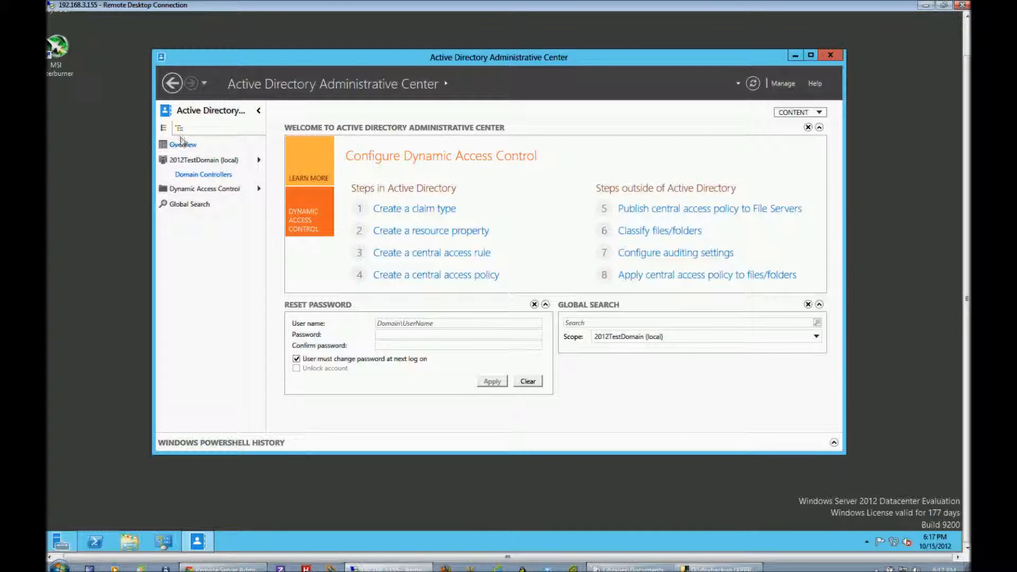
View the Overview page with its Learn More topics and the Reset Password section.
click(183, 146)
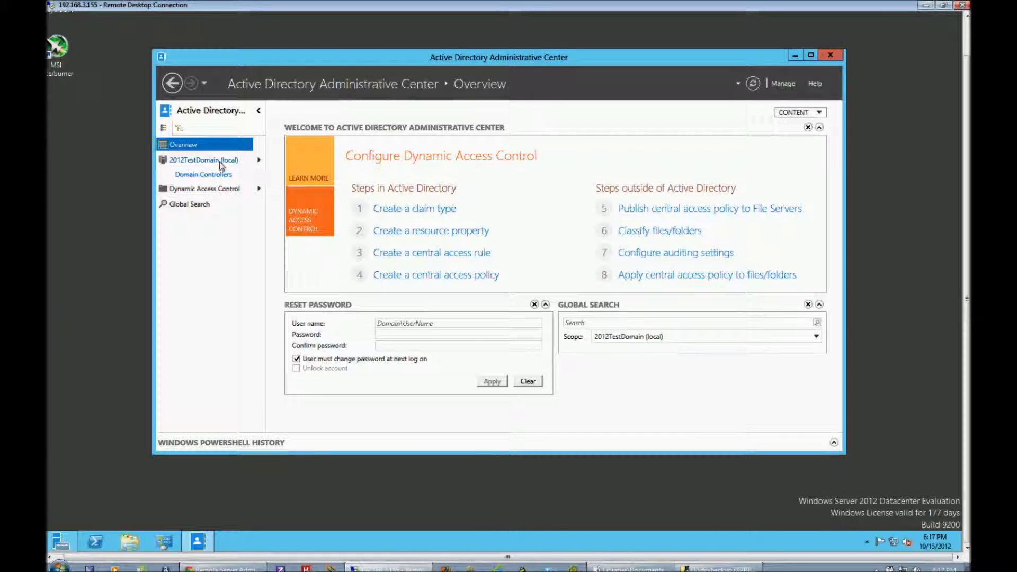
click(316, 161)
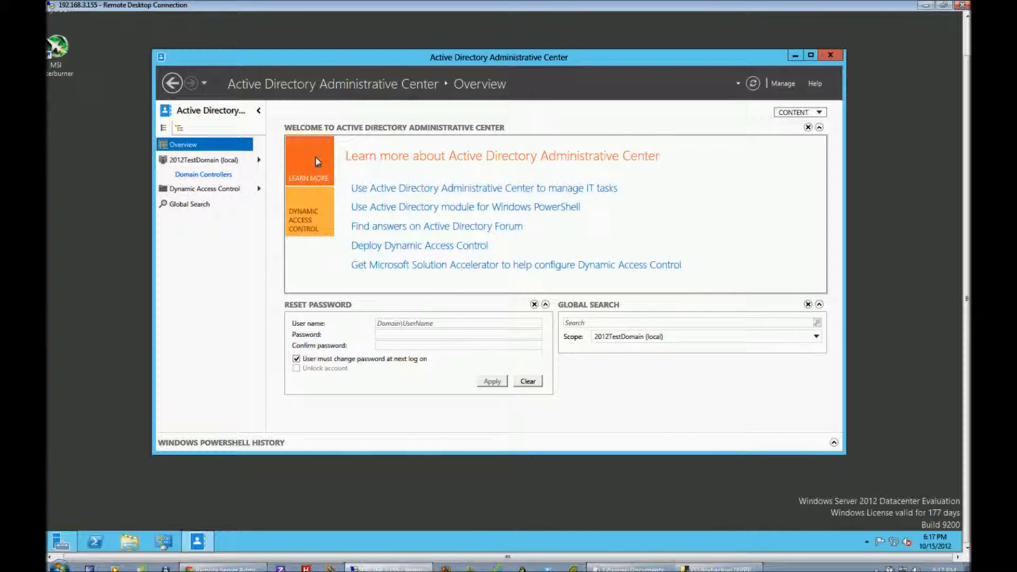
click(430, 325)
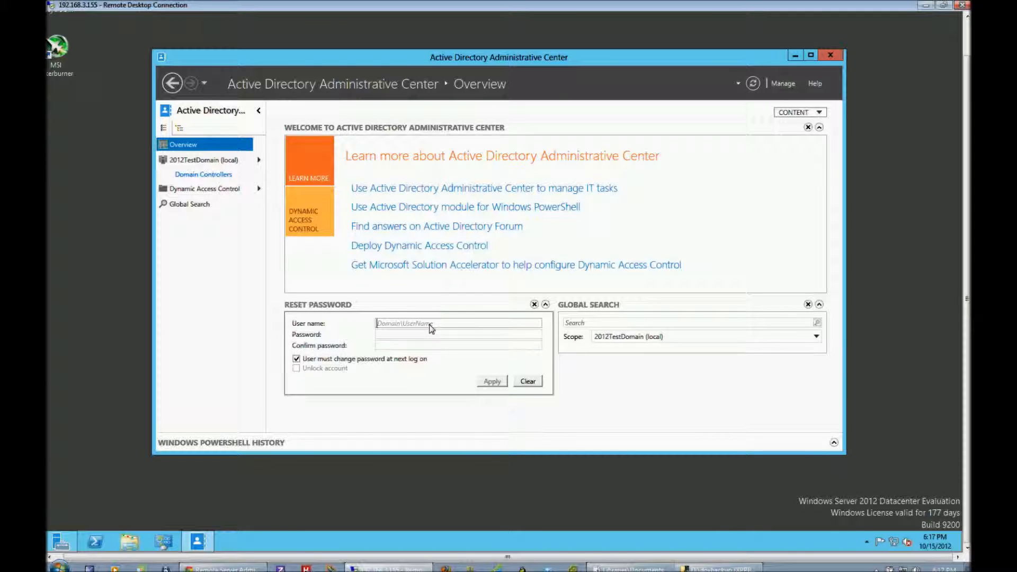
View the contents of the 2012TestDomain (local) node and briefly show its child containers.
click(216, 160)
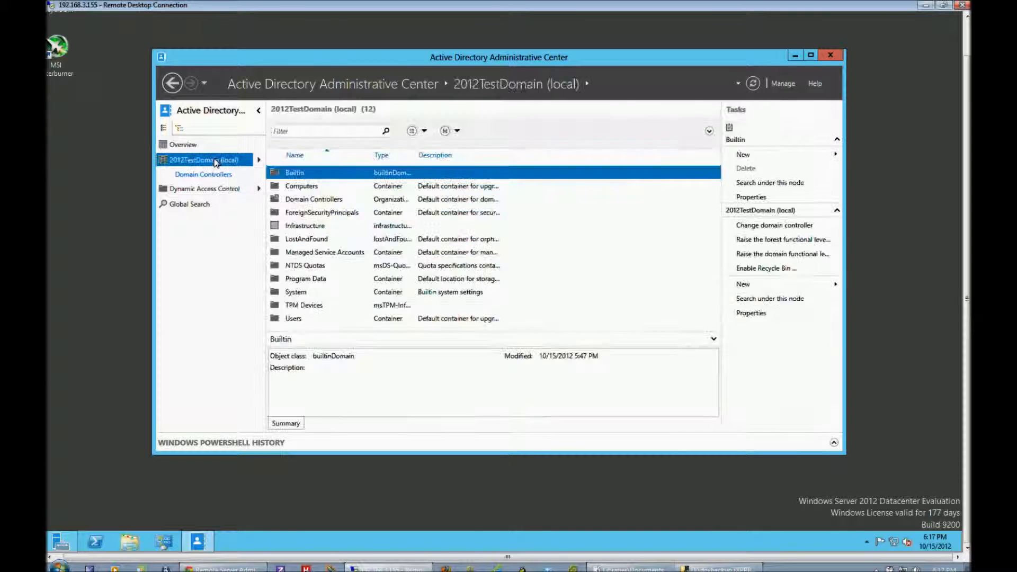
click(258, 160)
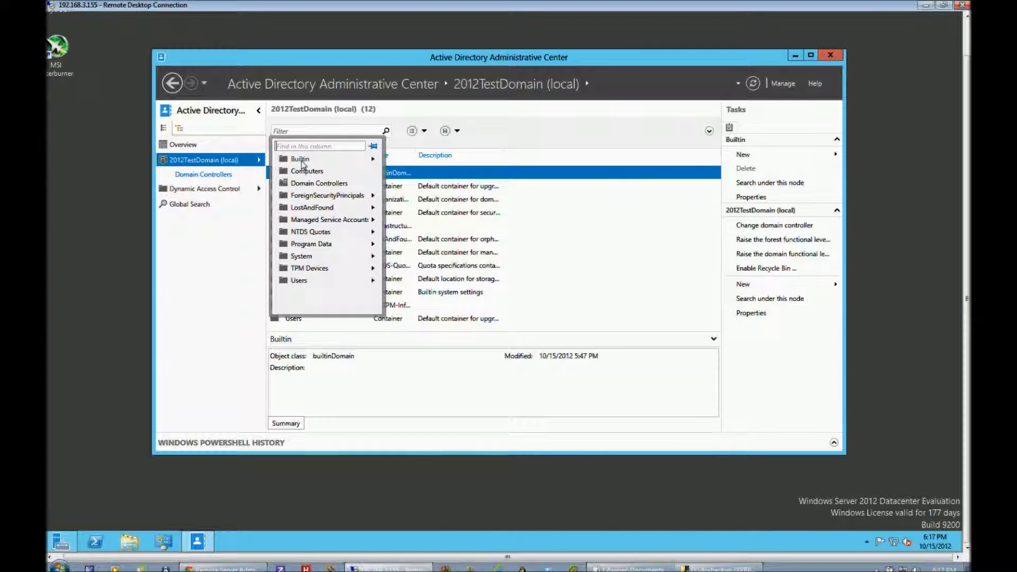
click(213, 245)
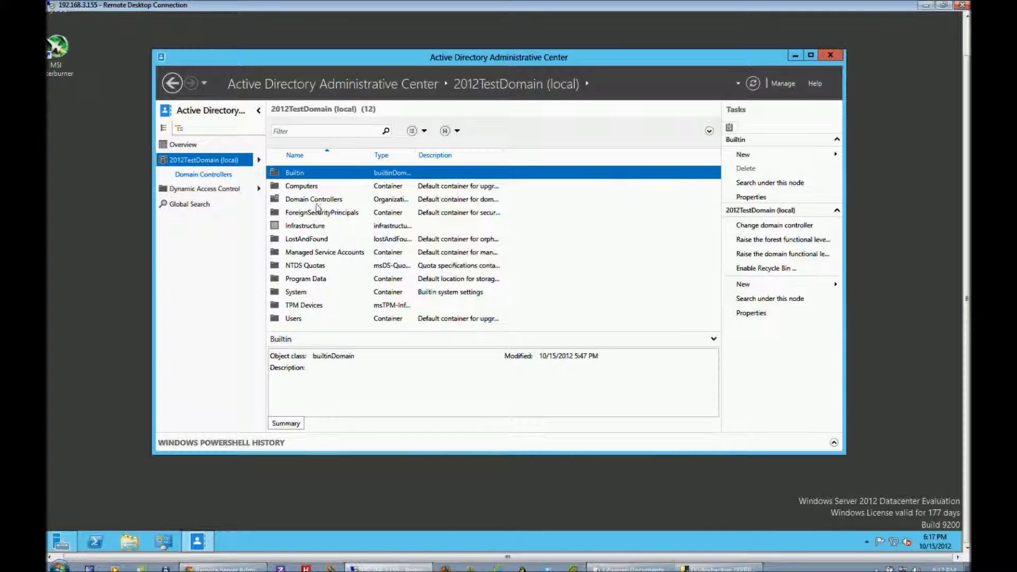
View the summaries of Computers, Domain Controllers and ForeignSecurityPrincipals, and inspect the properties of the Infrastructure object.
click(302, 188)
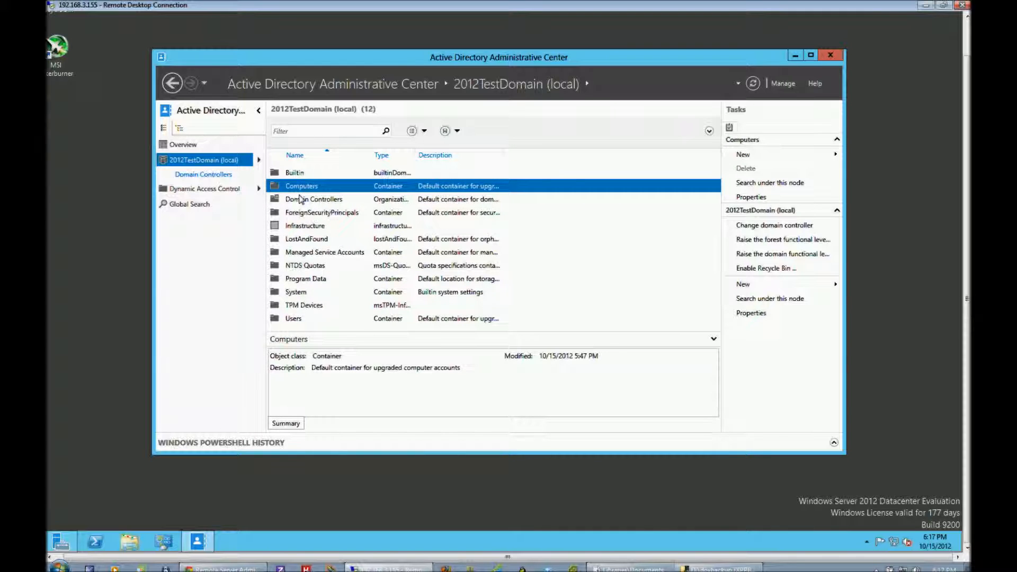
click(301, 202)
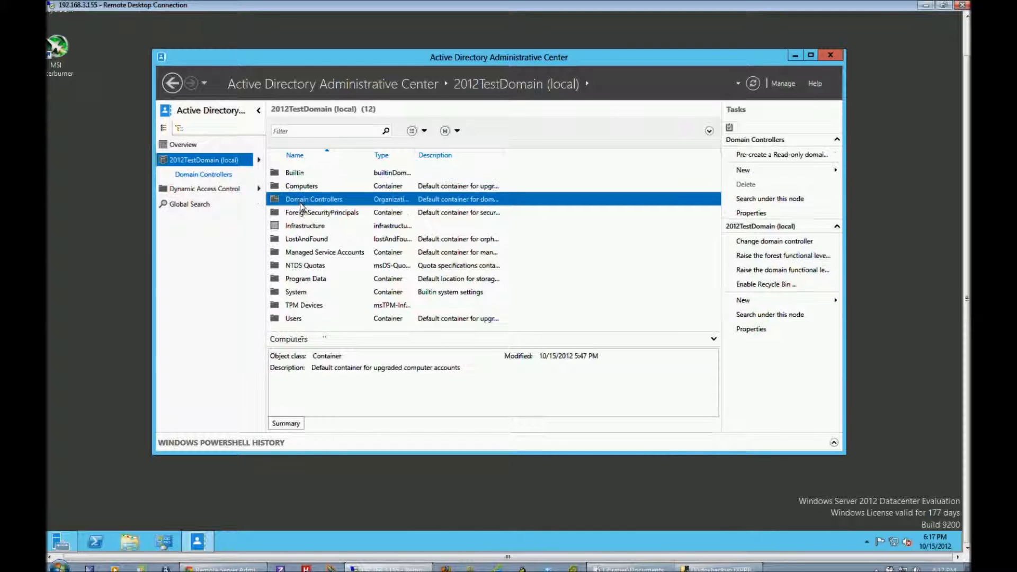
click(325, 213)
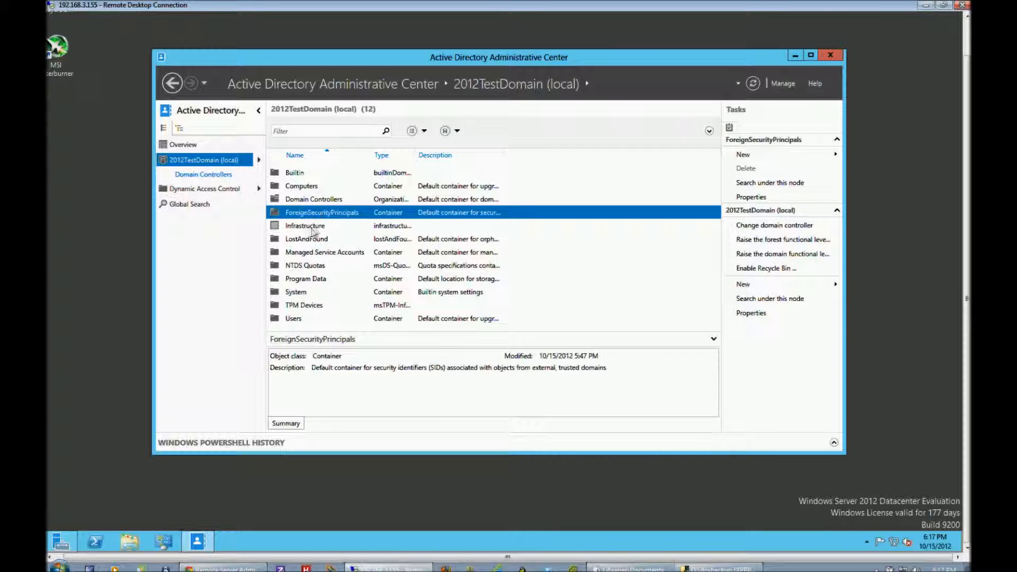
double_click(311, 229)
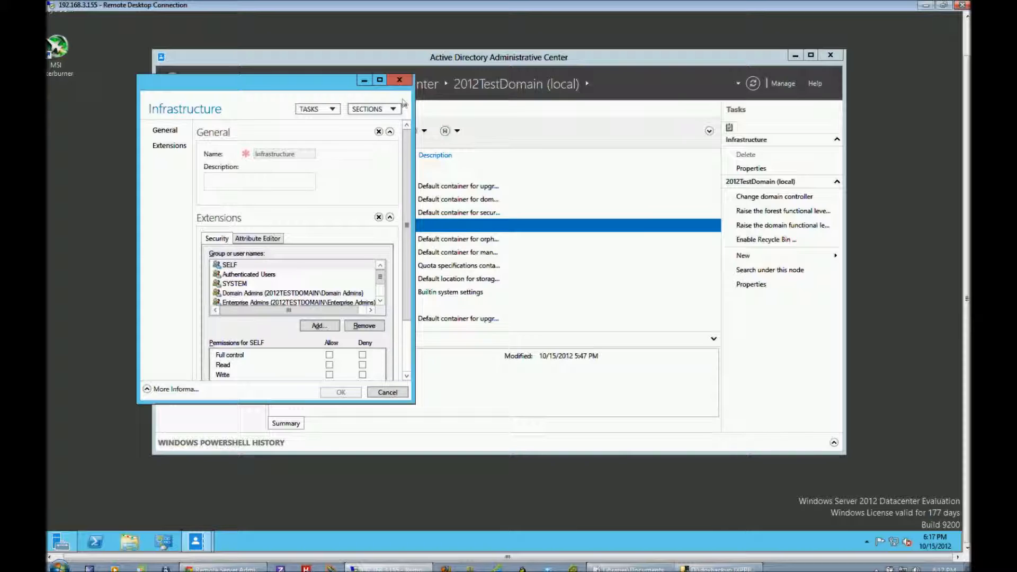
click(400, 81)
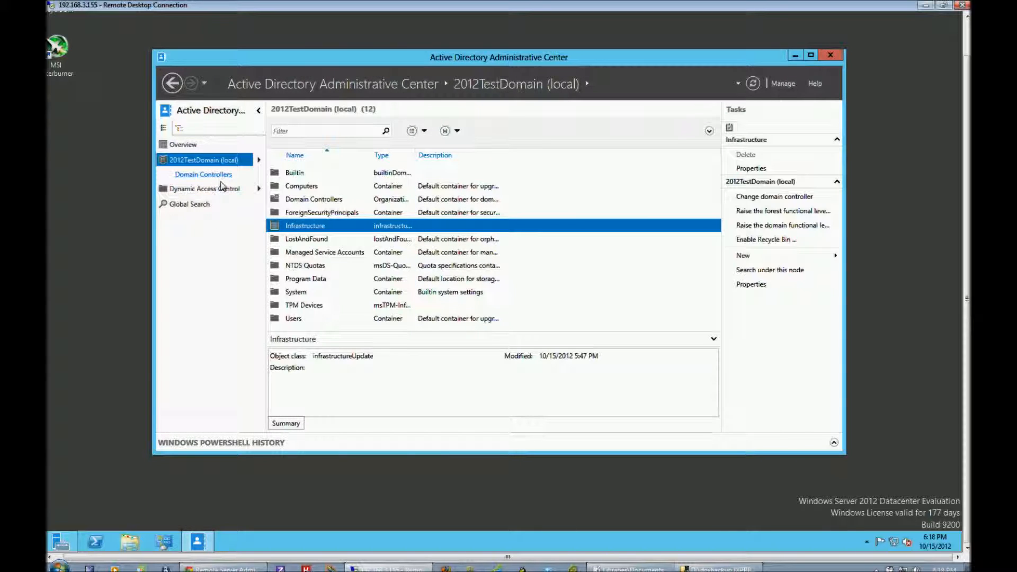
Open the Domain Controllers container and look through the properties of SERVER2012, closing them when finished.
click(226, 177)
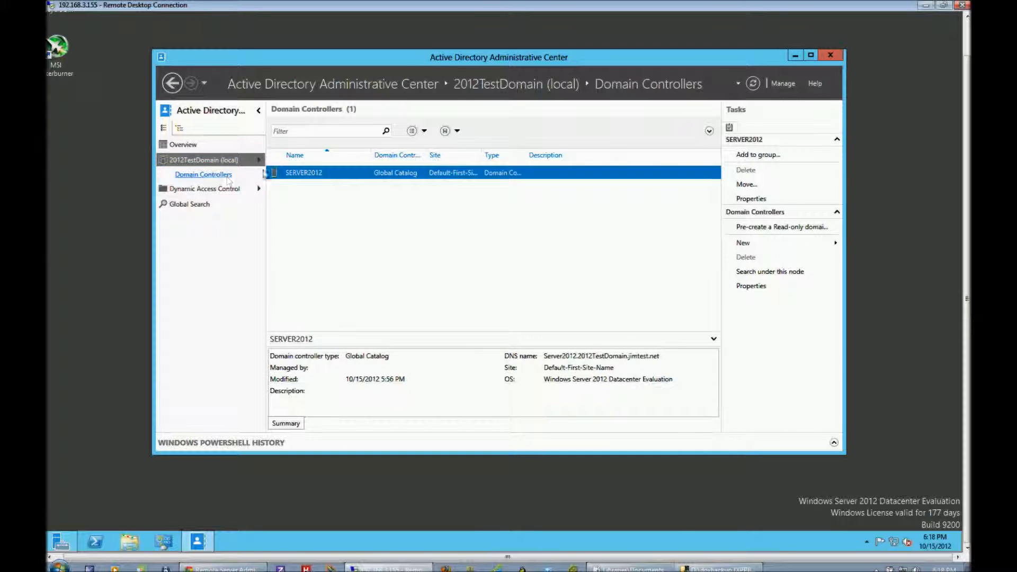
right_click(322, 174)
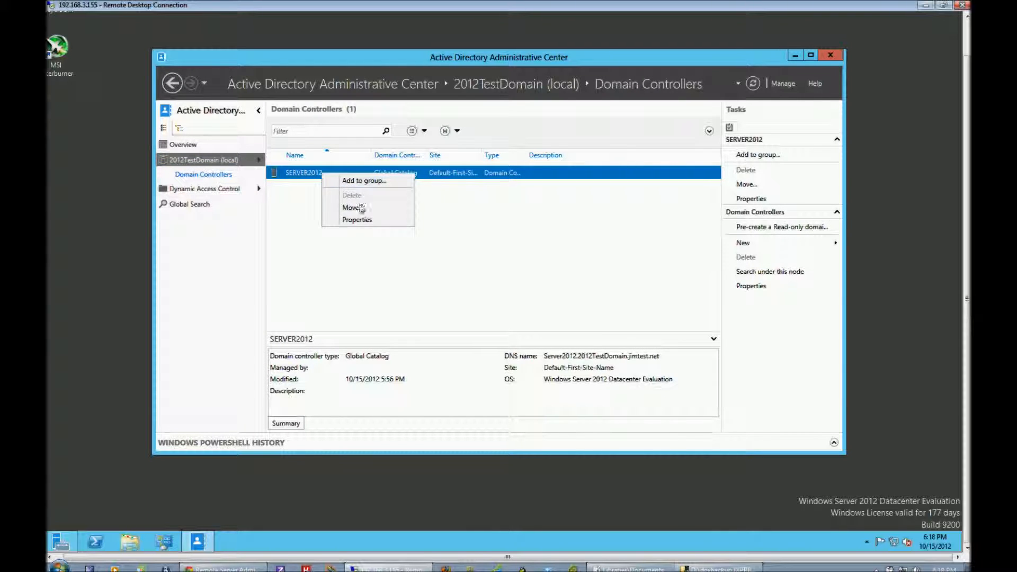
click(365, 219)
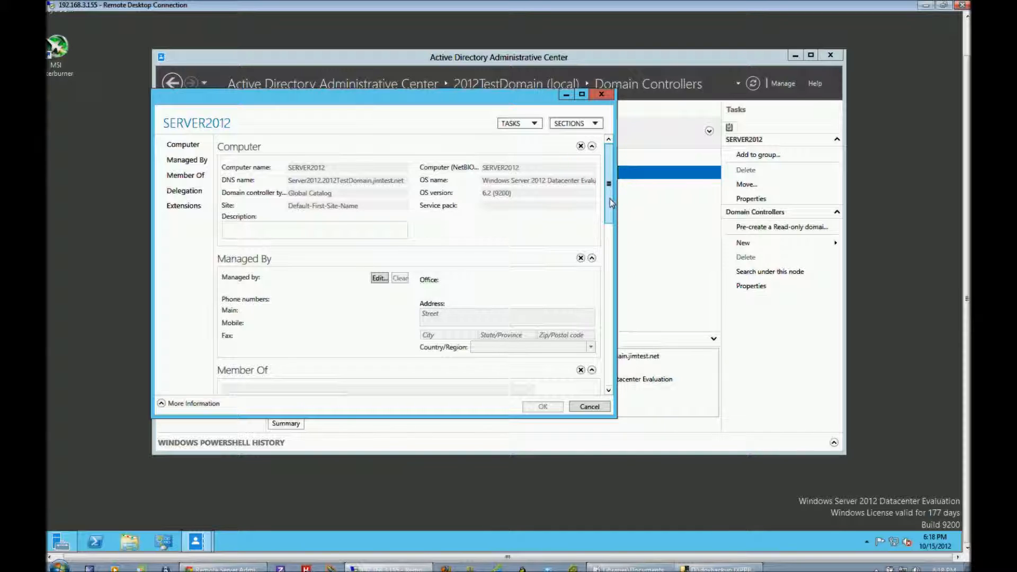
drag(612, 203, 608, 156)
click(601, 94)
View the Dynamic Access Control contents and close Active Directory Administrative Center.
click(201, 193)
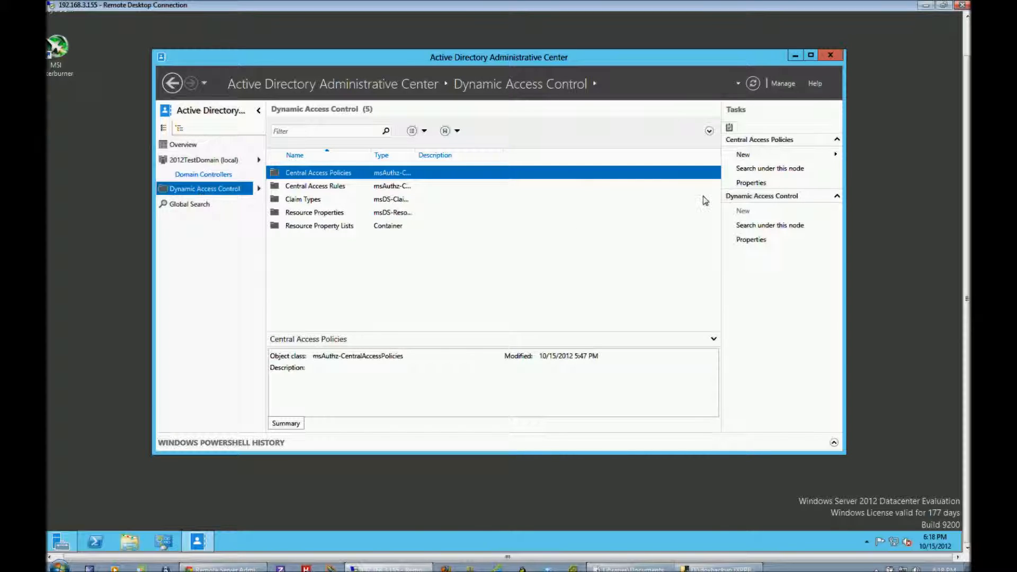
click(830, 56)
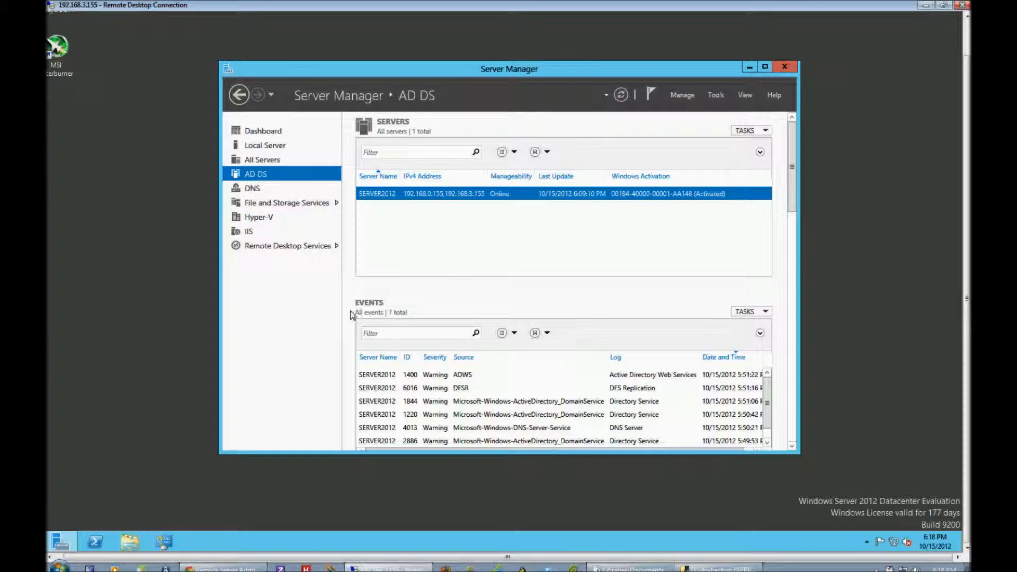
Open DNS Manager for SERVER2012 from Server Manager's DNS role page and place its window over Server Manager.
click(255, 189)
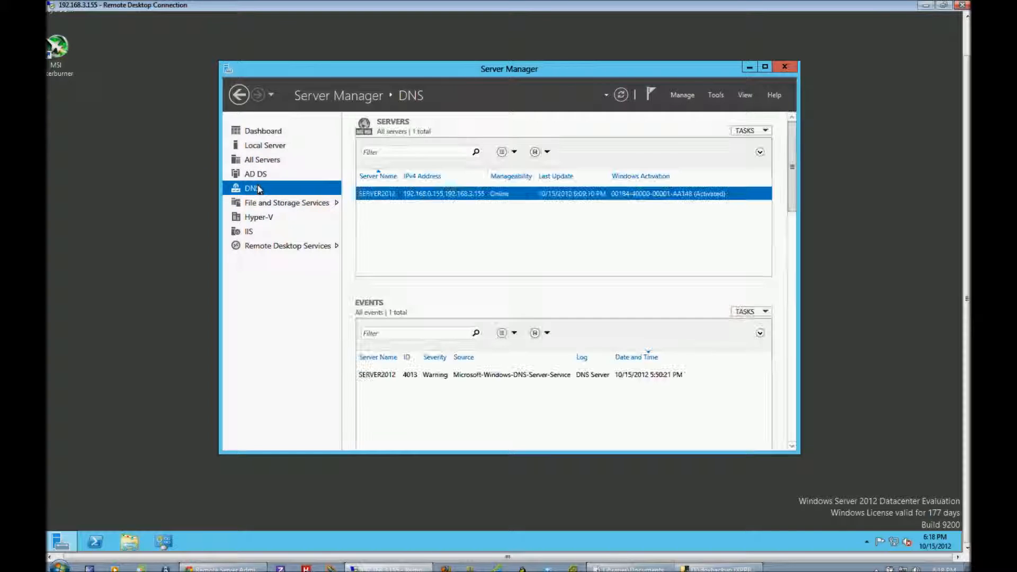
right_click(474, 195)
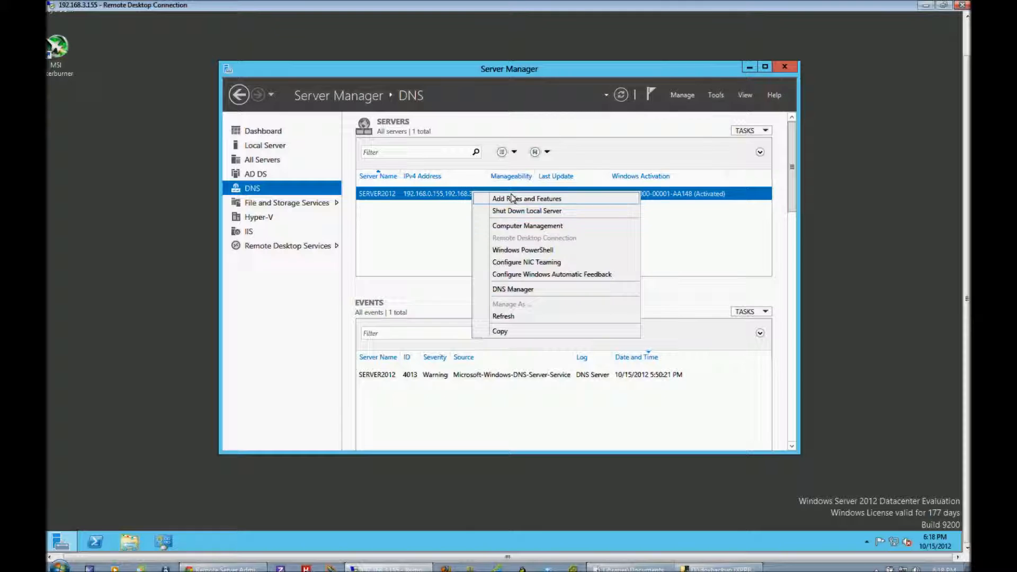
click(532, 291)
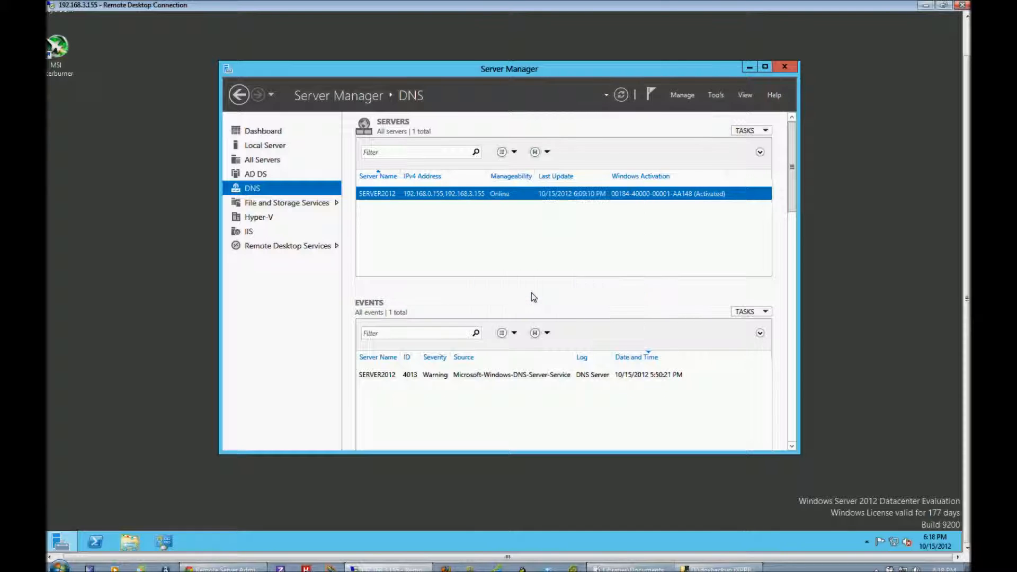
drag(280, 17, 571, 153)
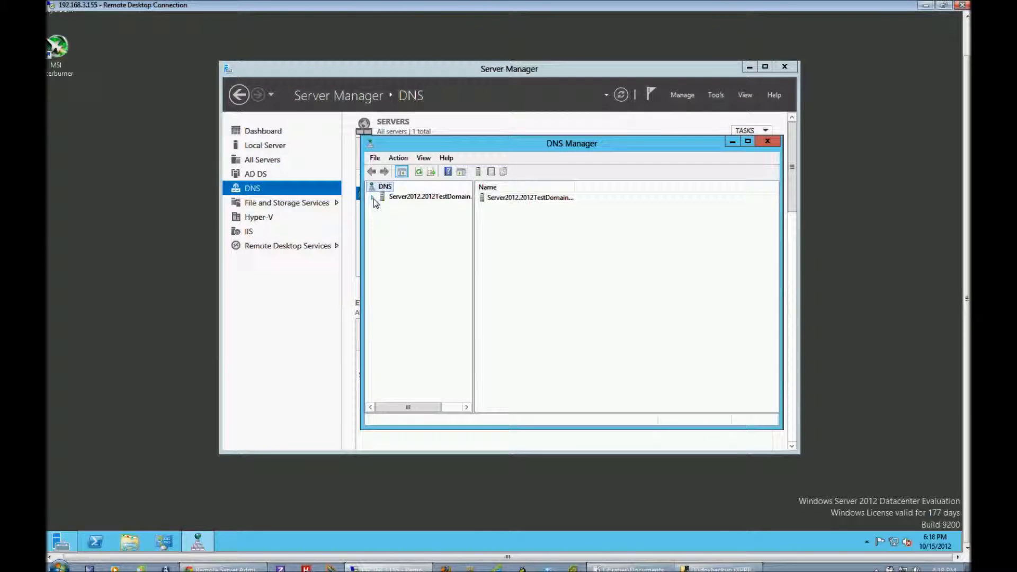
Expand the Server2012 node in DNS Manager and turn on the Advanced view mode.
double_click(396, 197)
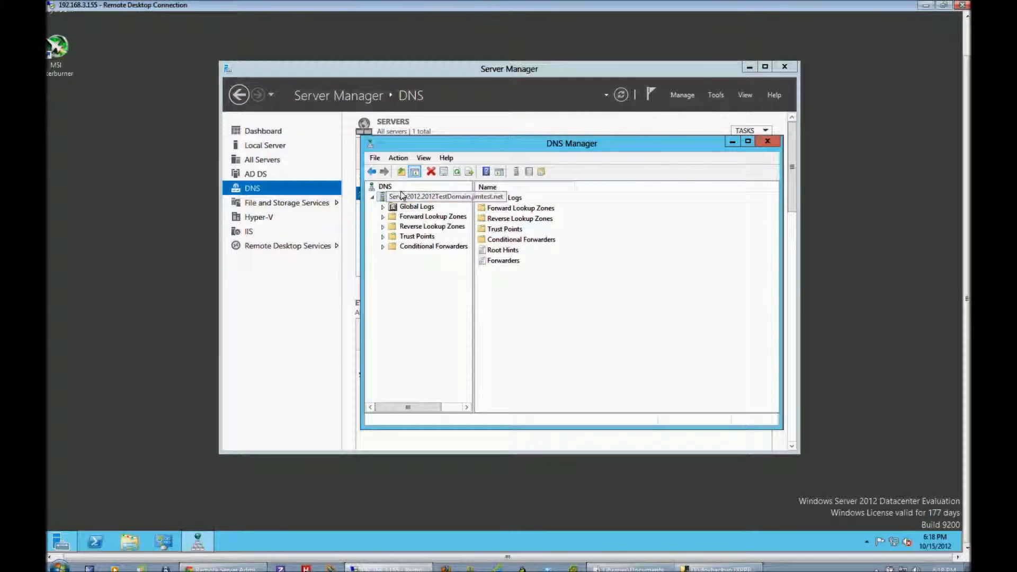
click(429, 158)
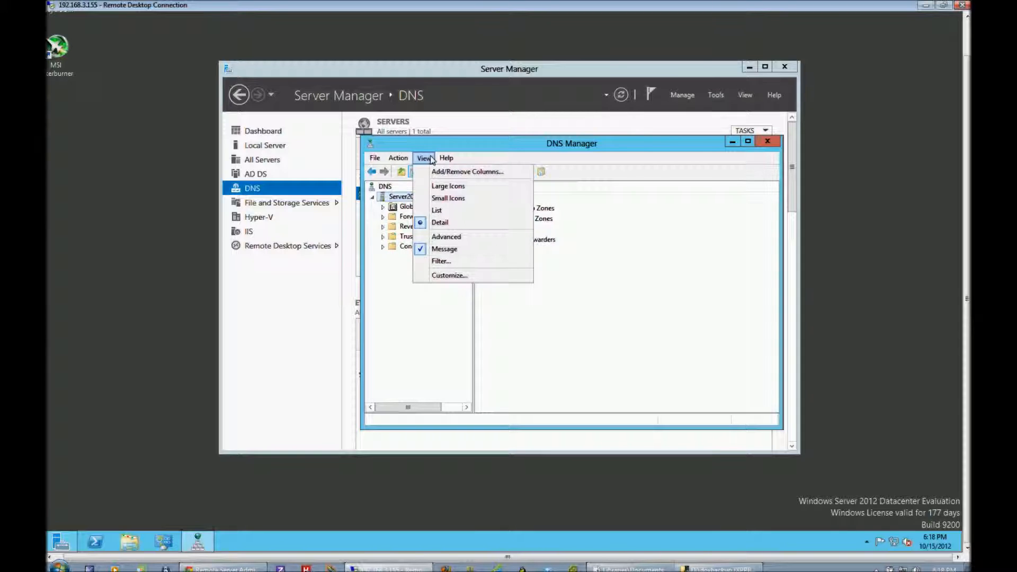
click(451, 238)
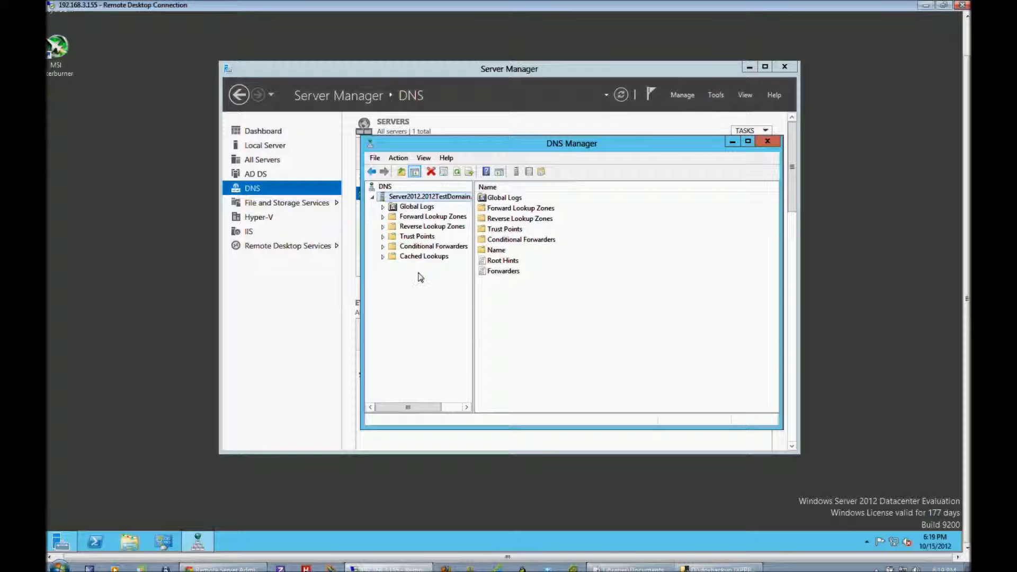
View the records of both forward lookup zones, _msdcs and 2012TestDomain.jimtest.net, and list the reverse lookup zones.
click(385, 218)
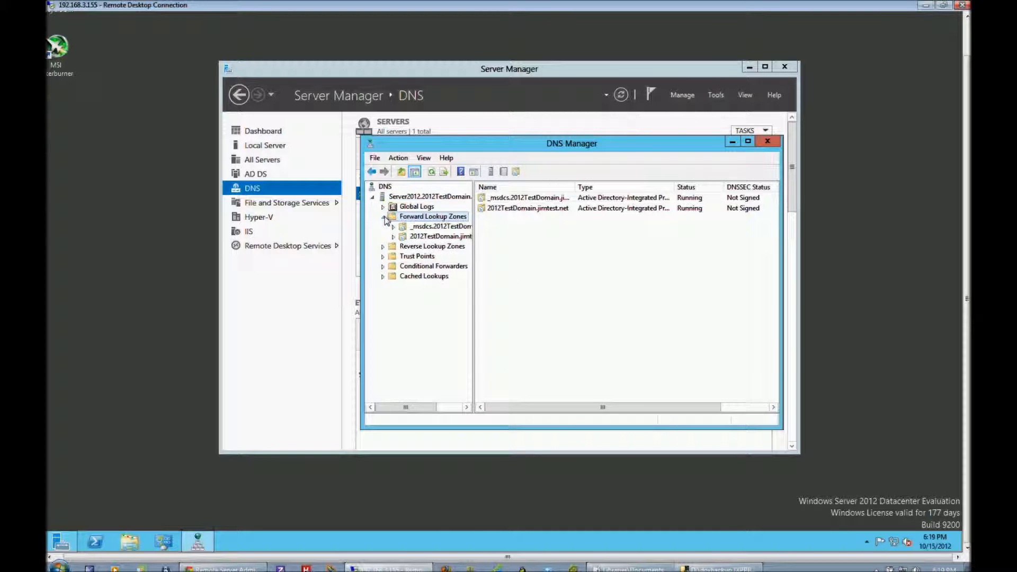
click(442, 227)
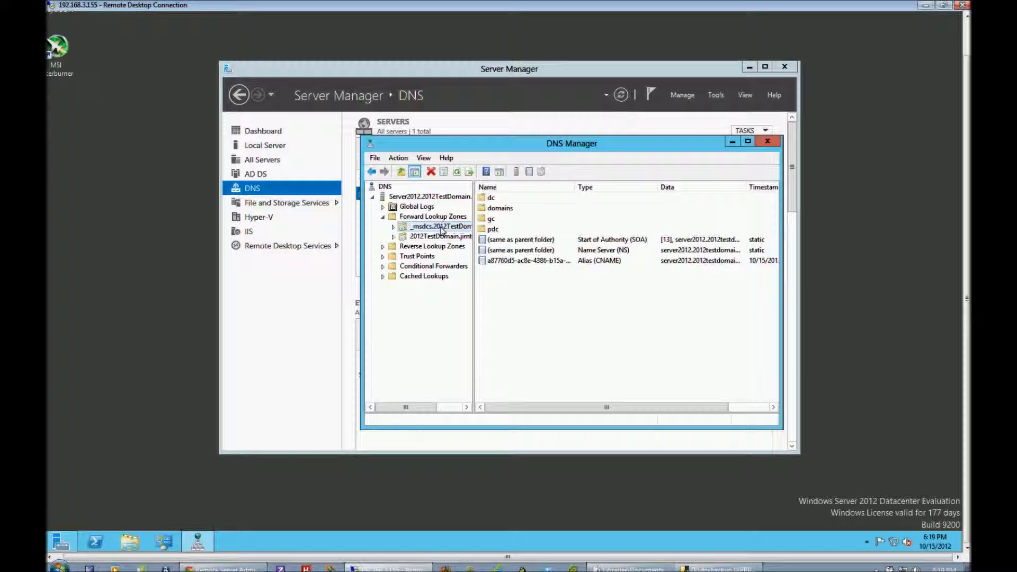
click(457, 238)
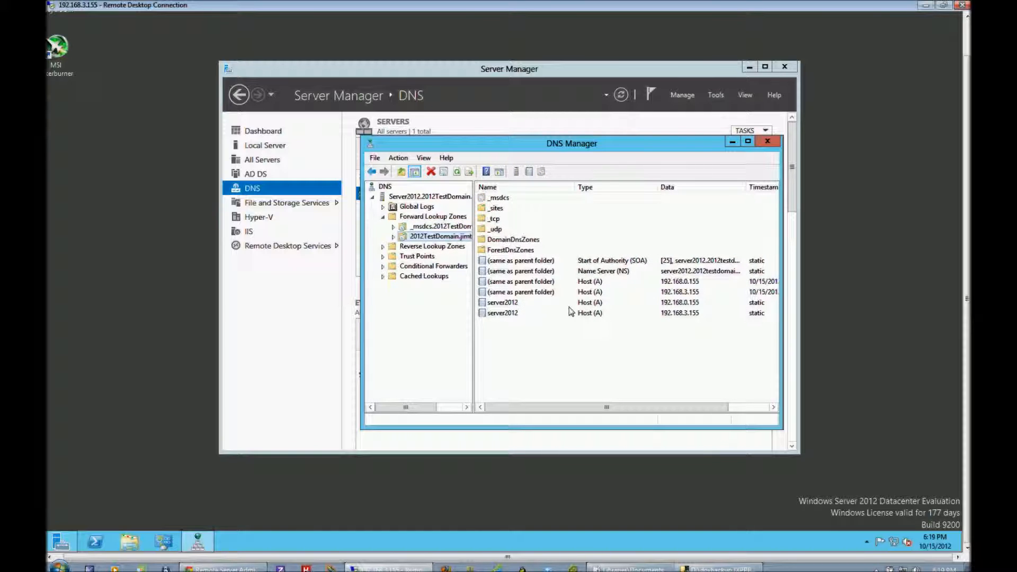
double_click(385, 248)
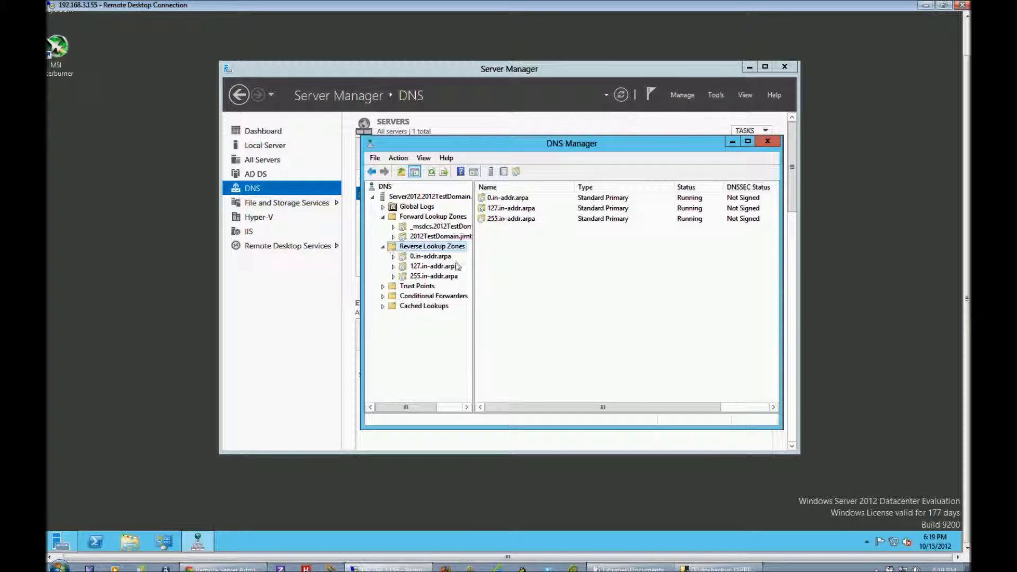
View Trust Points, look at the form for adding a new DS trust anchor, and cancel it.
click(391, 288)
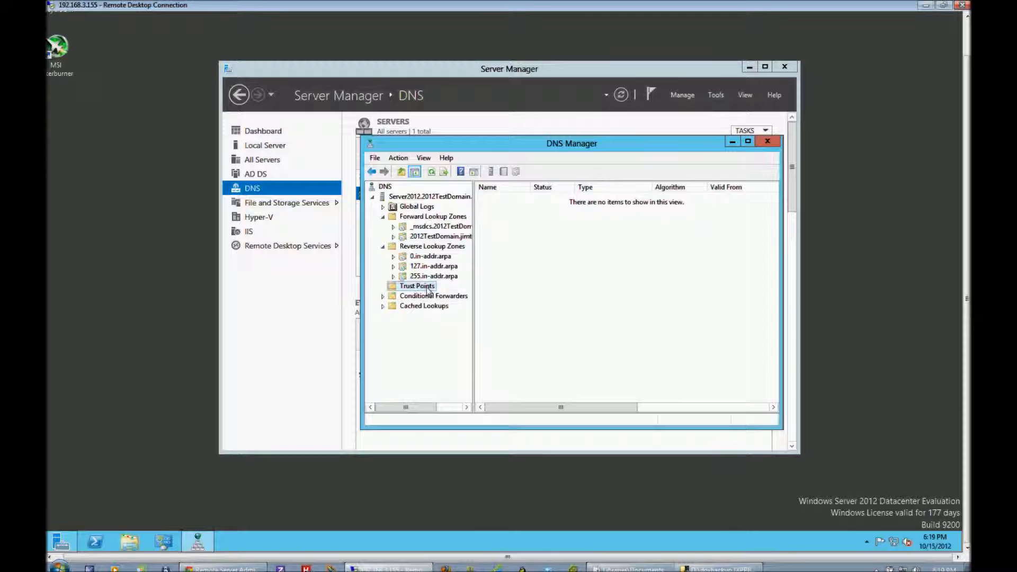
right_click(428, 290)
mouse_move(466, 294)
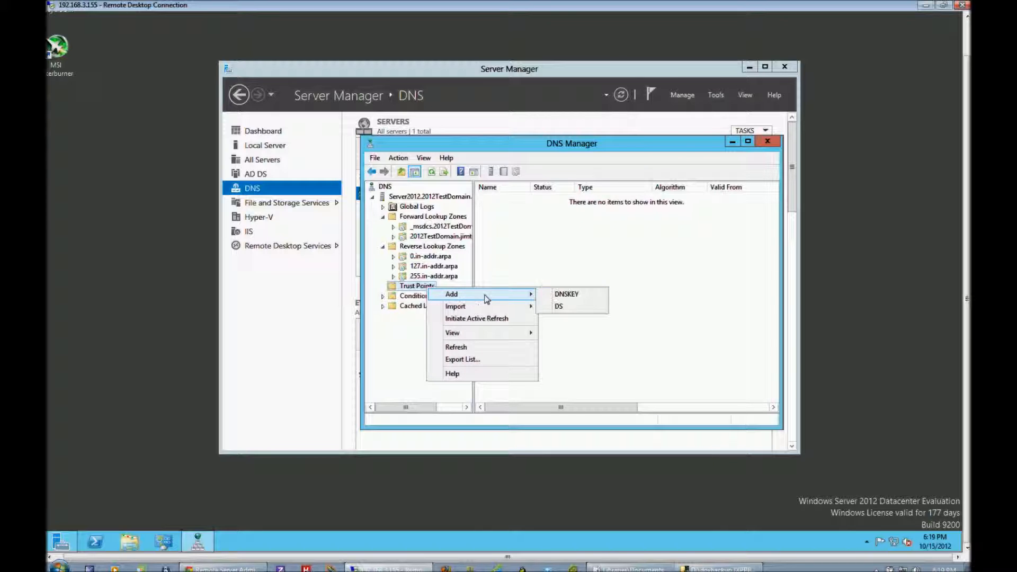
click(586, 307)
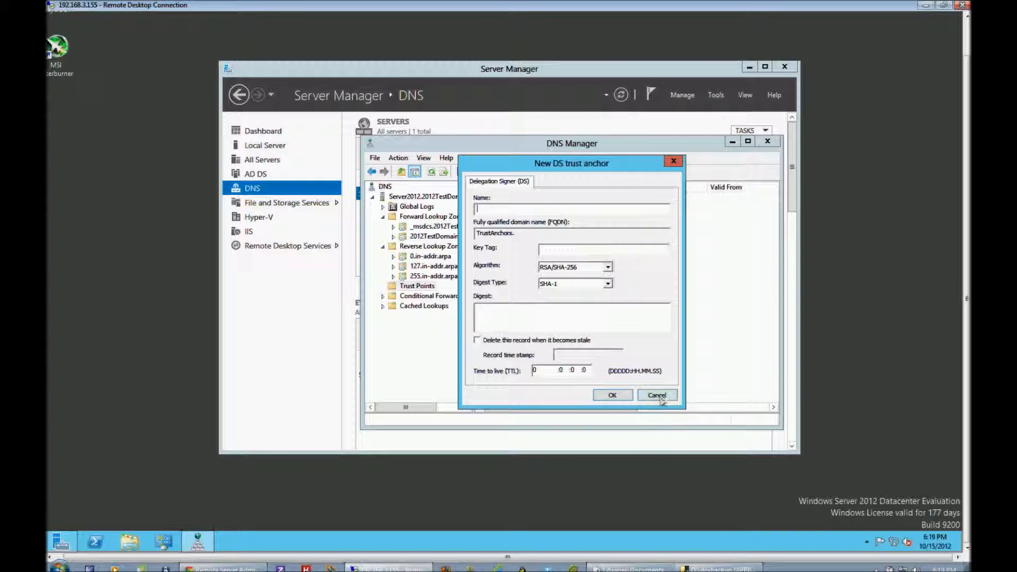
click(658, 395)
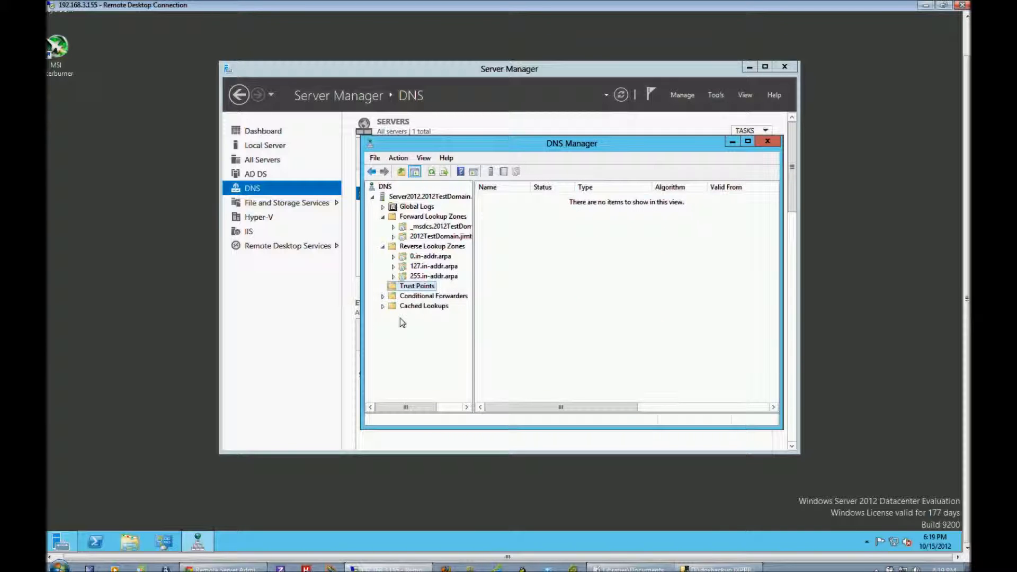
View Conditional Forwarders and examine the com folder under the root of Cached Lookups.
click(406, 298)
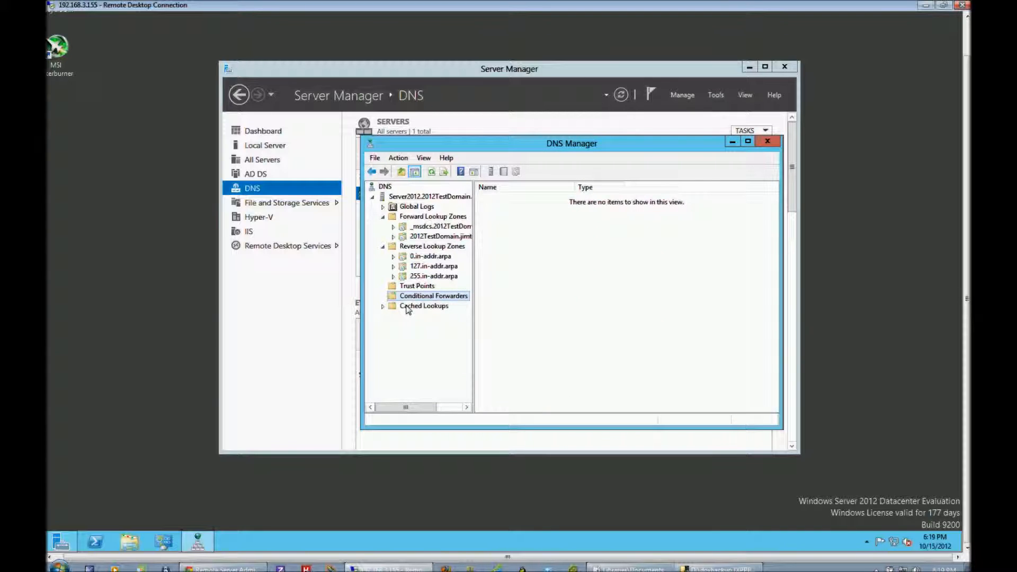
click(411, 307)
click(383, 306)
double_click(421, 316)
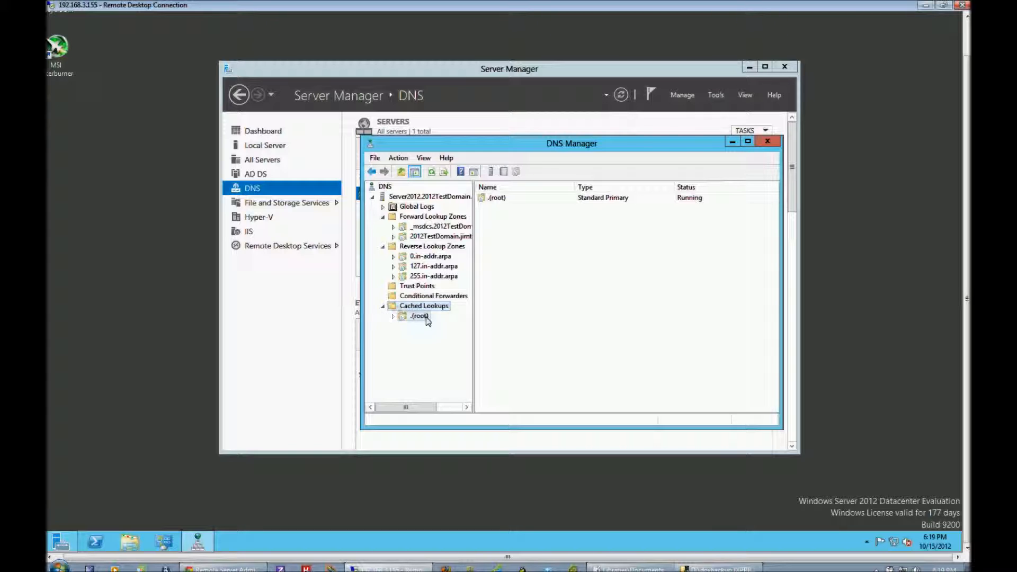
click(427, 326)
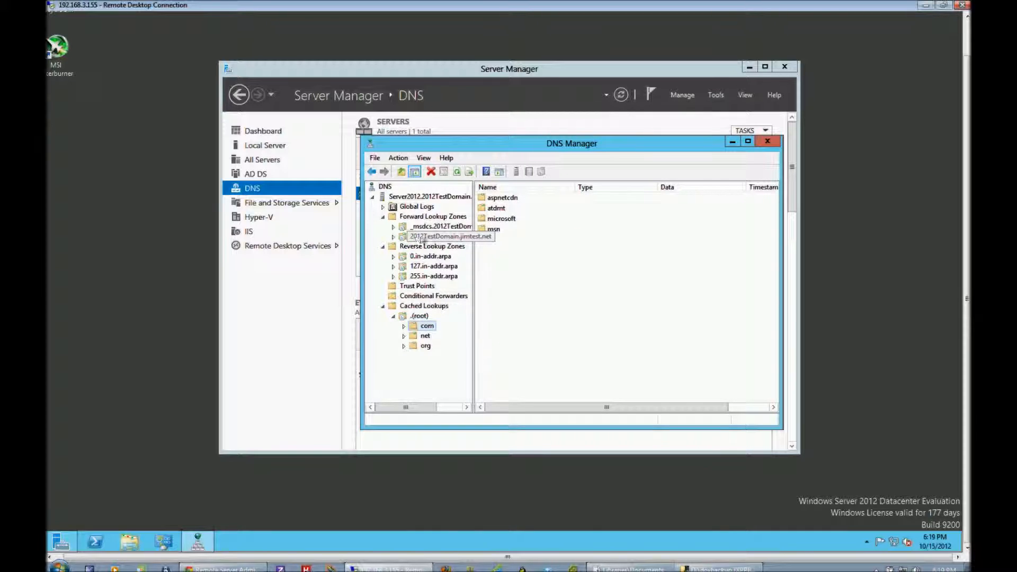
Collapse the forward and reverse lookup zones and Cached Lookups, and close DNS Manager.
click(394, 237)
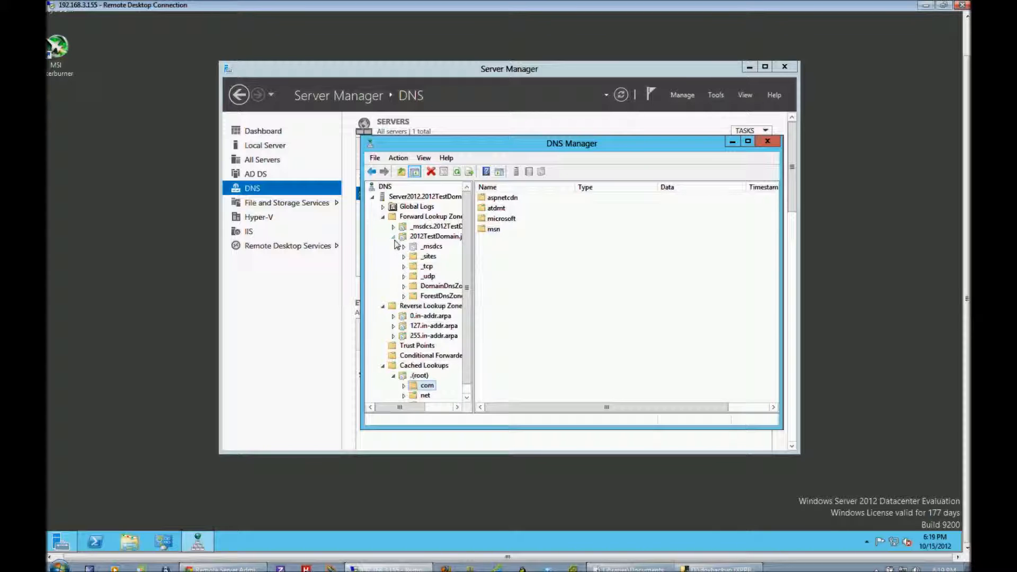
click(394, 238)
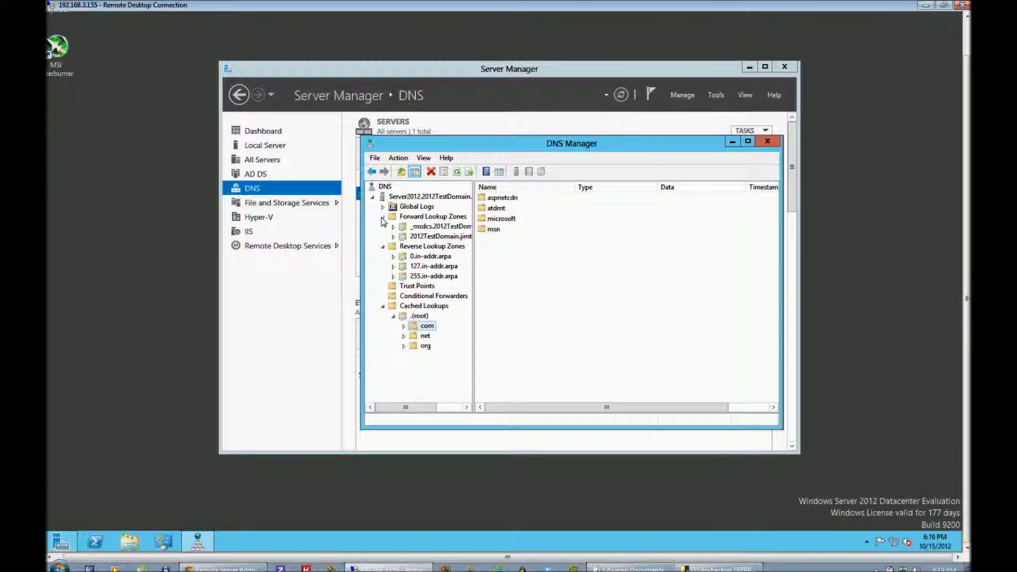
click(383, 217)
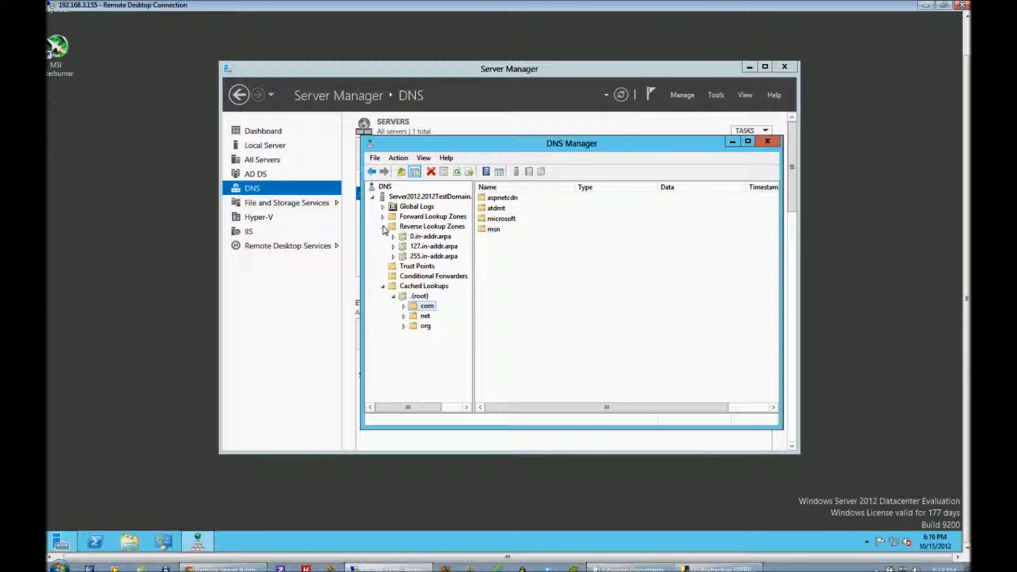
click(383, 227)
click(385, 257)
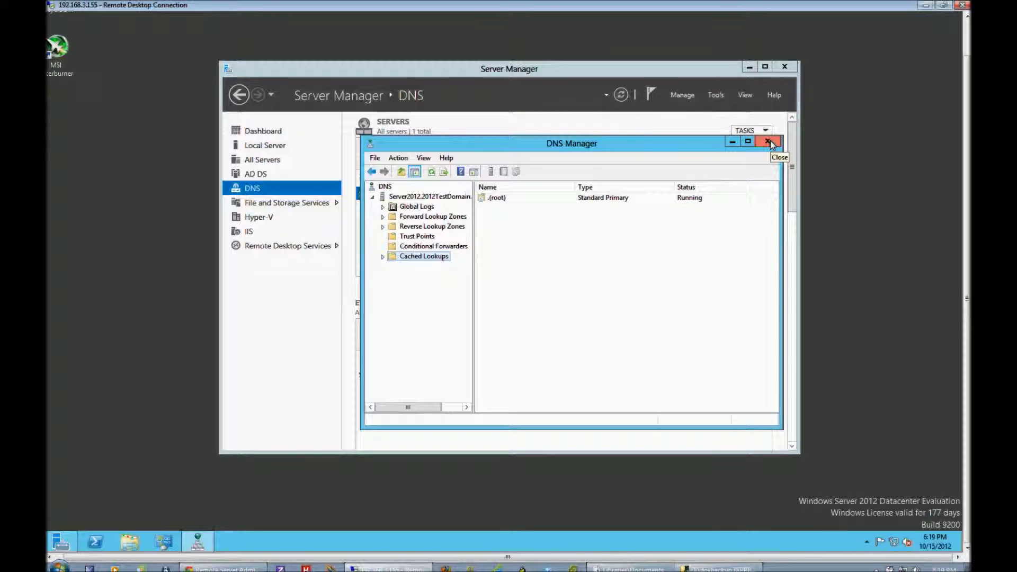
drag(676, 151, 633, 236)
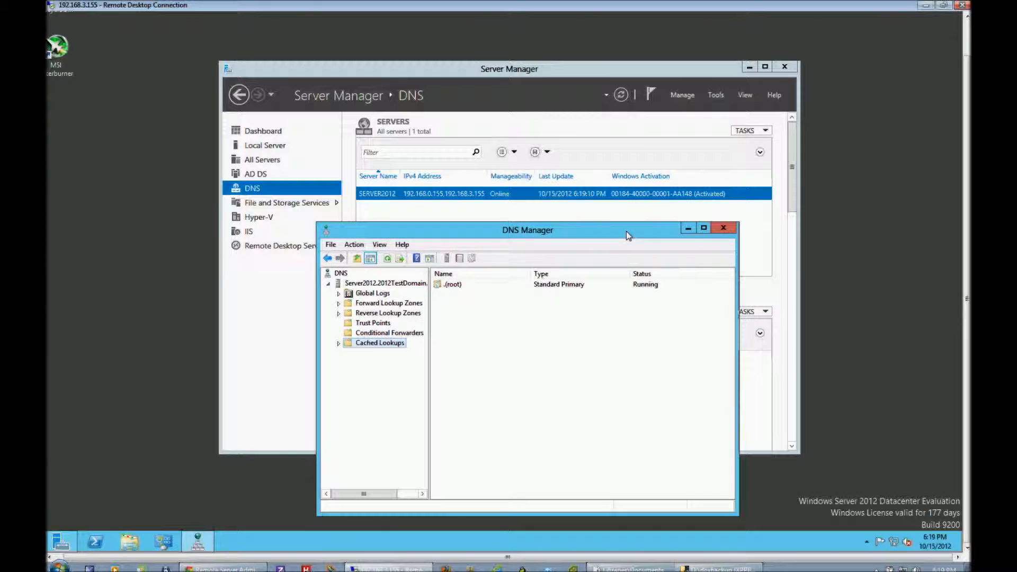
click(723, 227)
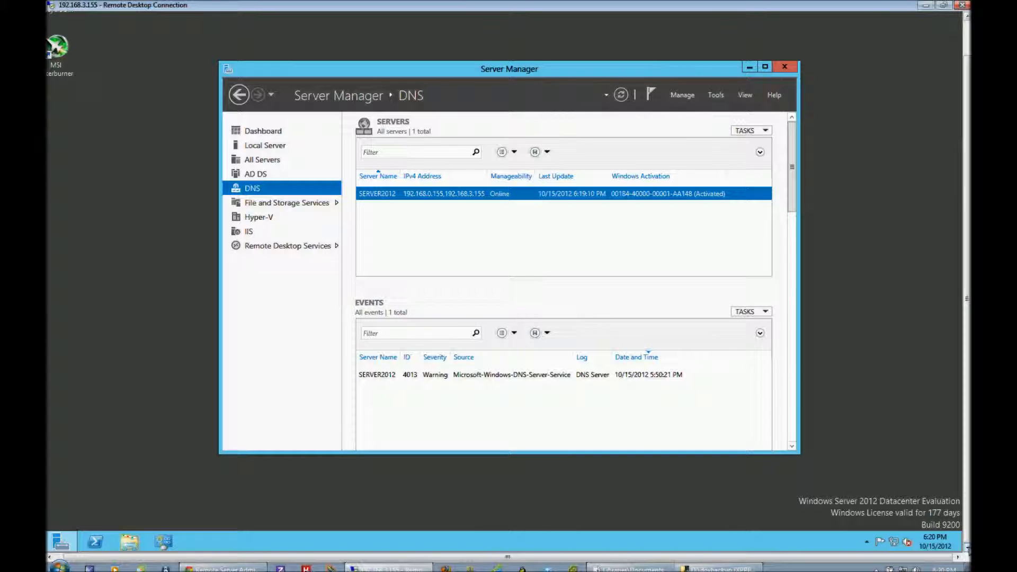
Open Active Directory Sites and Services from the Start screen.
mouse_move(966, 550)
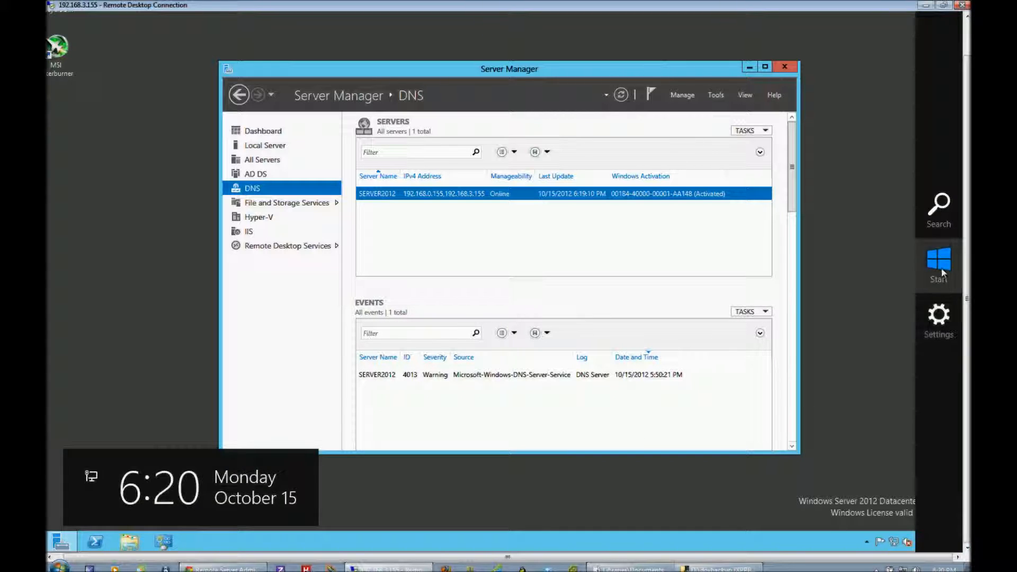
click(940, 262)
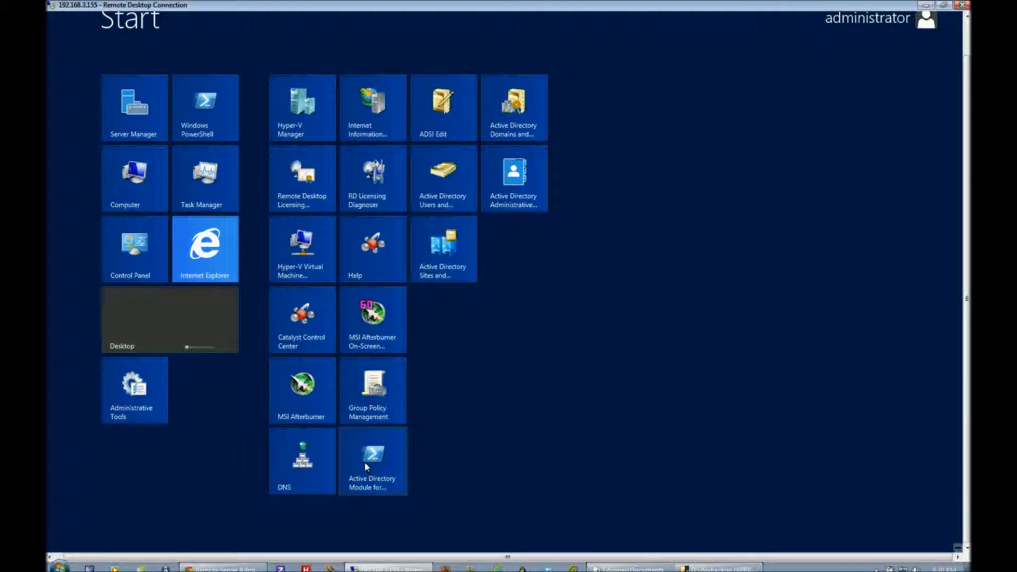
click(444, 265)
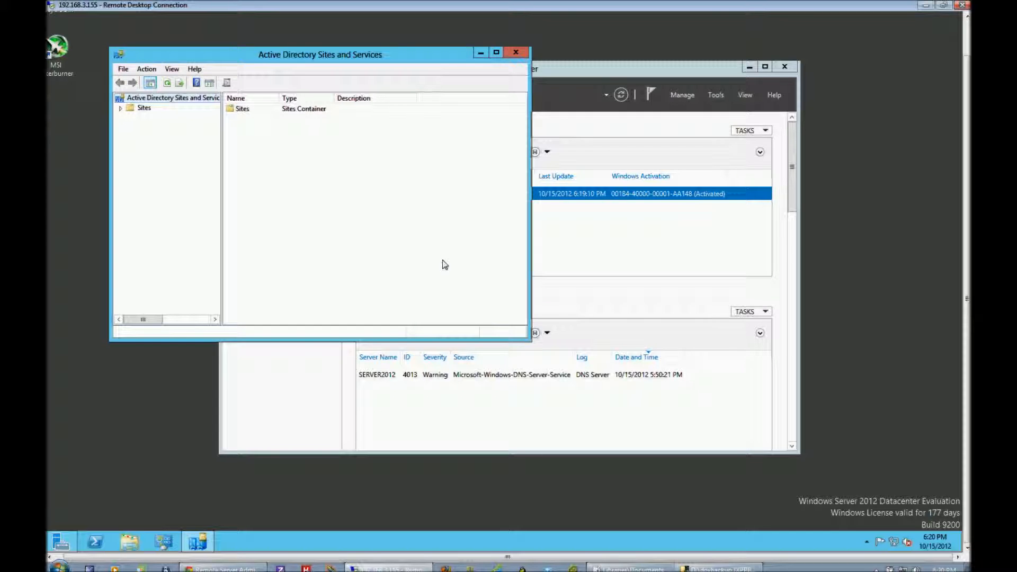
Expand Sites and view Subnets, the IP and SMTP inter-site transports, and Default-First-Site-Name.
click(121, 109)
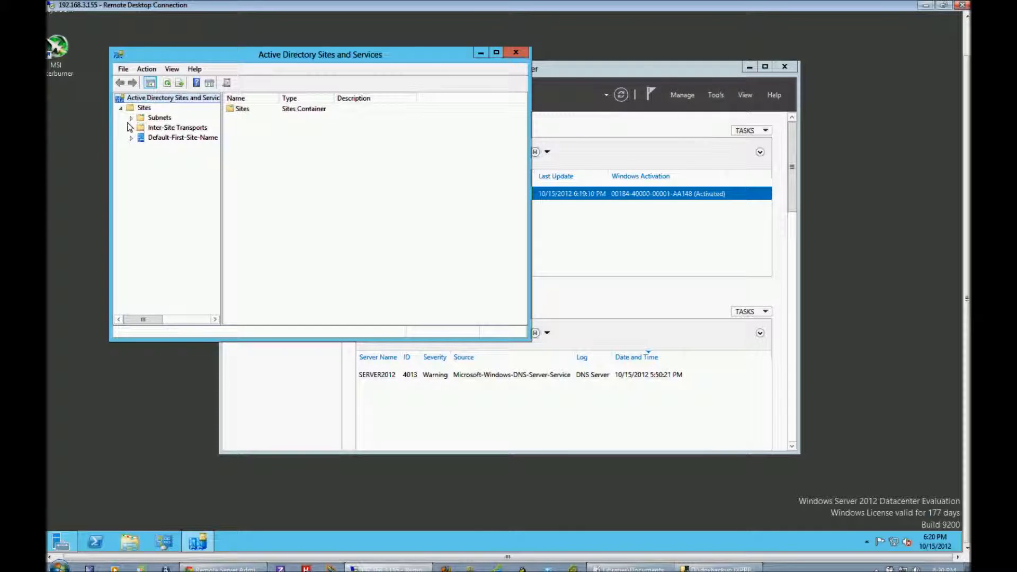
click(163, 119)
double_click(165, 128)
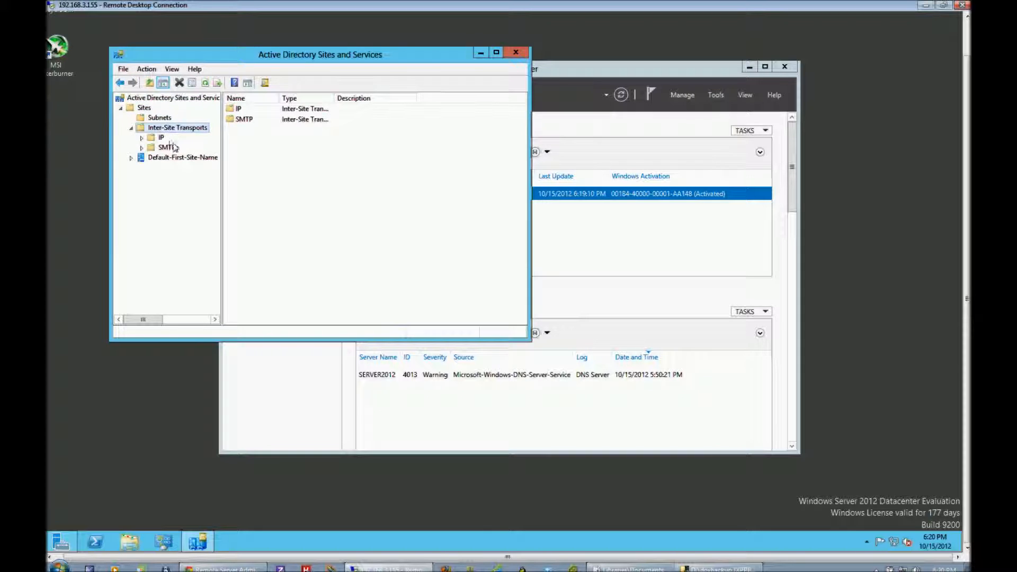
click(161, 138)
click(167, 148)
double_click(170, 157)
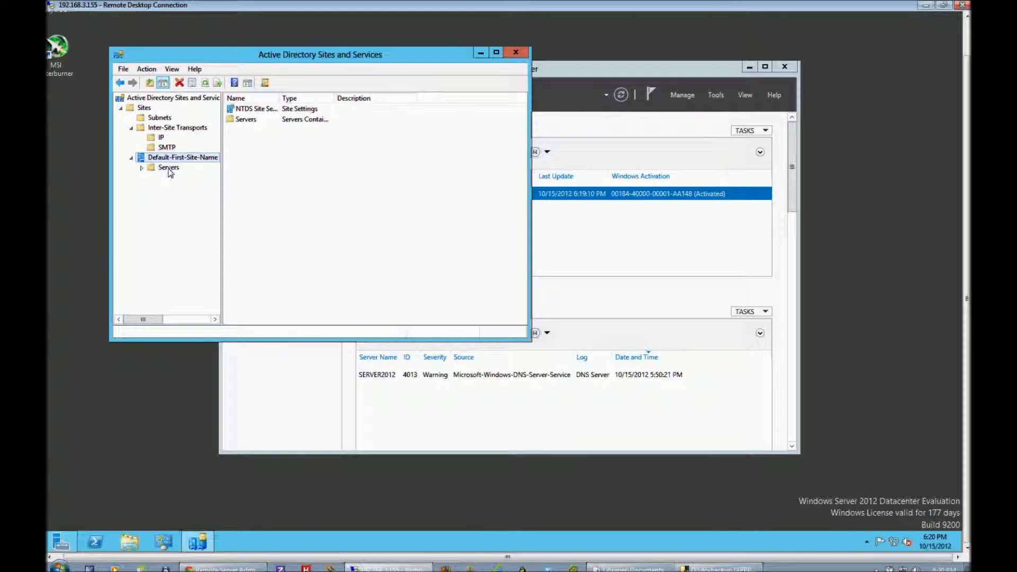
Expand the Servers container of Default-First-Site-Name down to SERVER2012 and view its NTDS Settings.
click(168, 167)
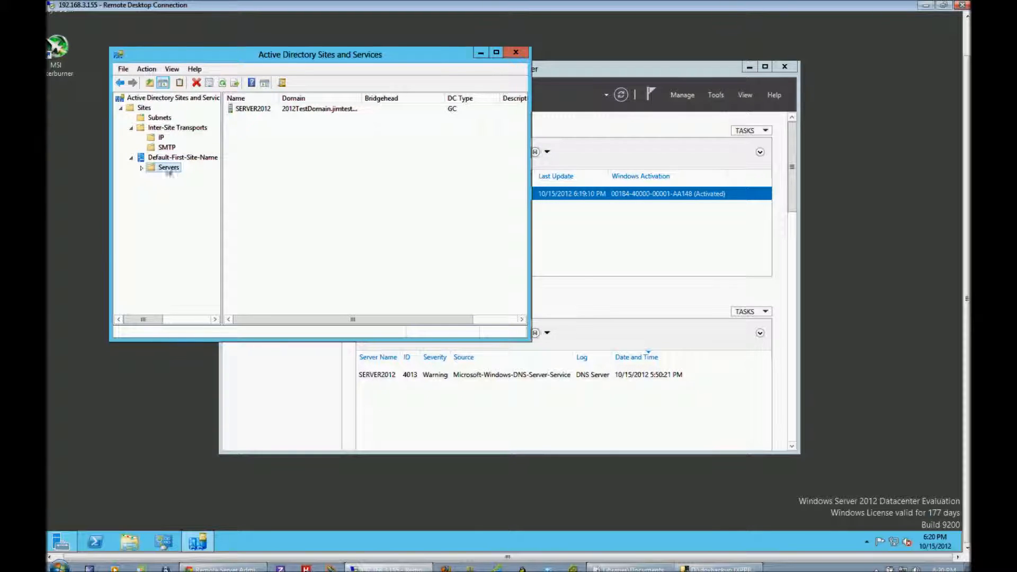
click(141, 168)
click(151, 178)
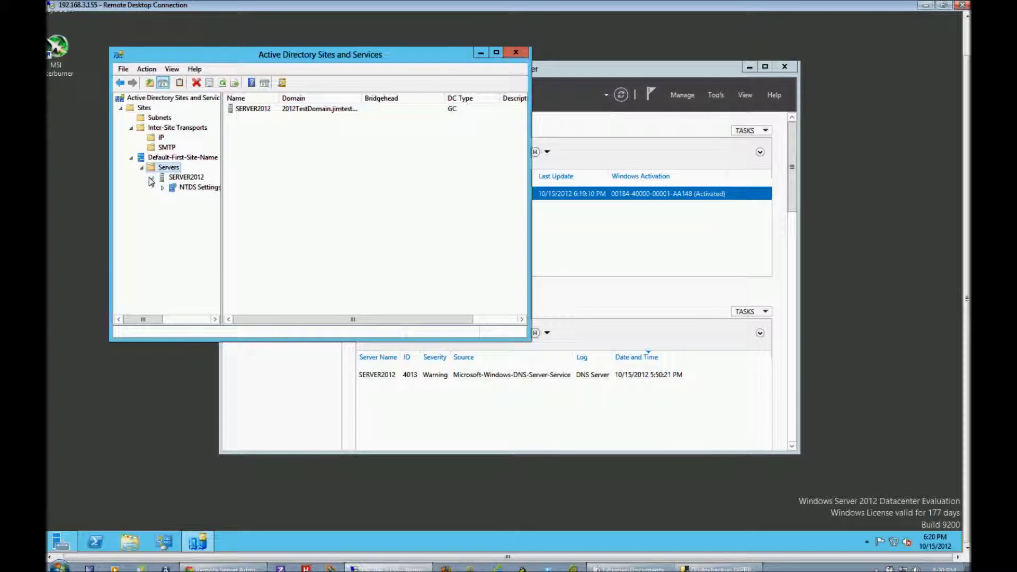
click(185, 191)
Review the actions available for SERVER2012's NTDS Settings without running any, and close Active Directory Sites and Services.
right_click(184, 192)
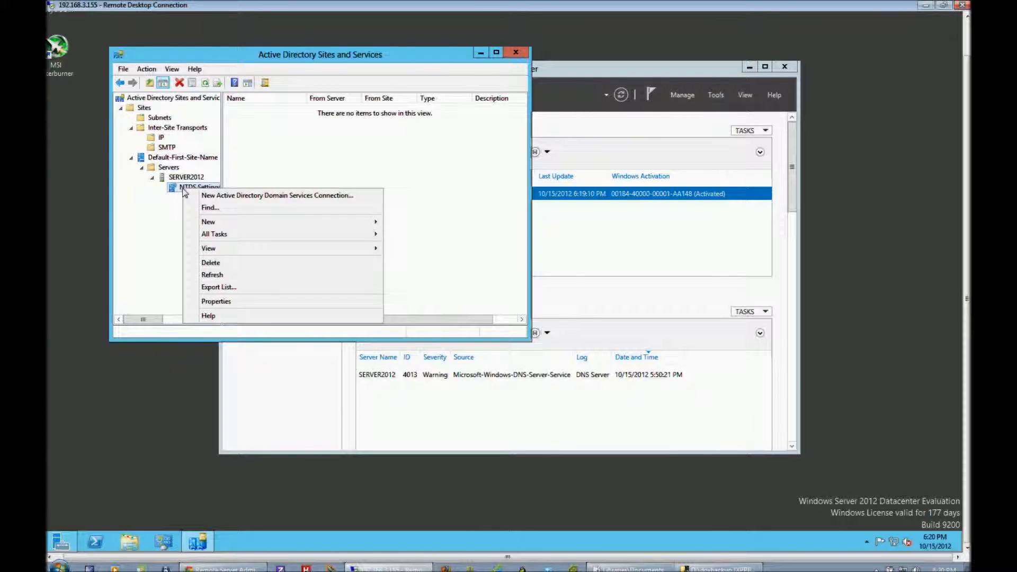
click(172, 178)
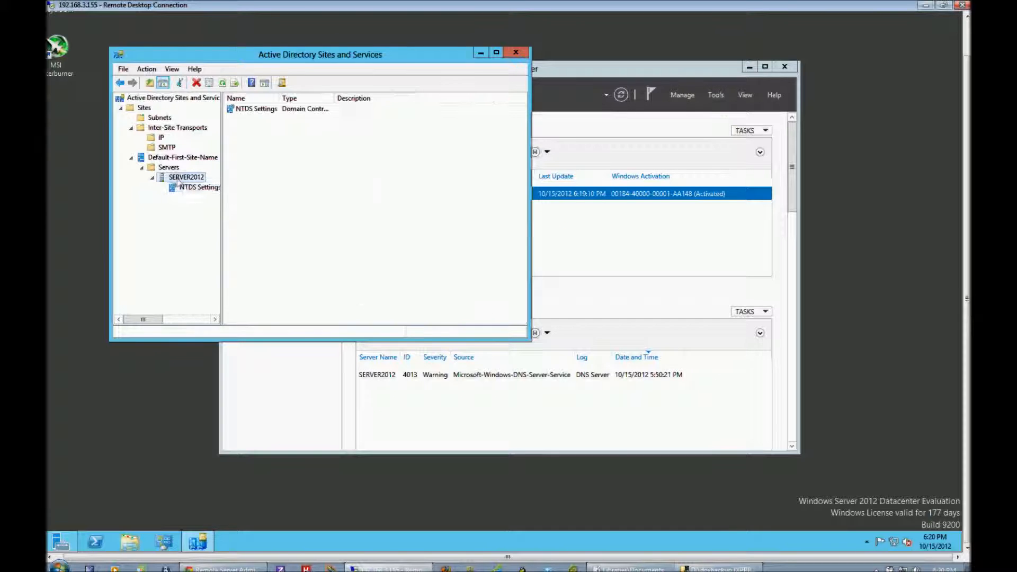
right_click(269, 112)
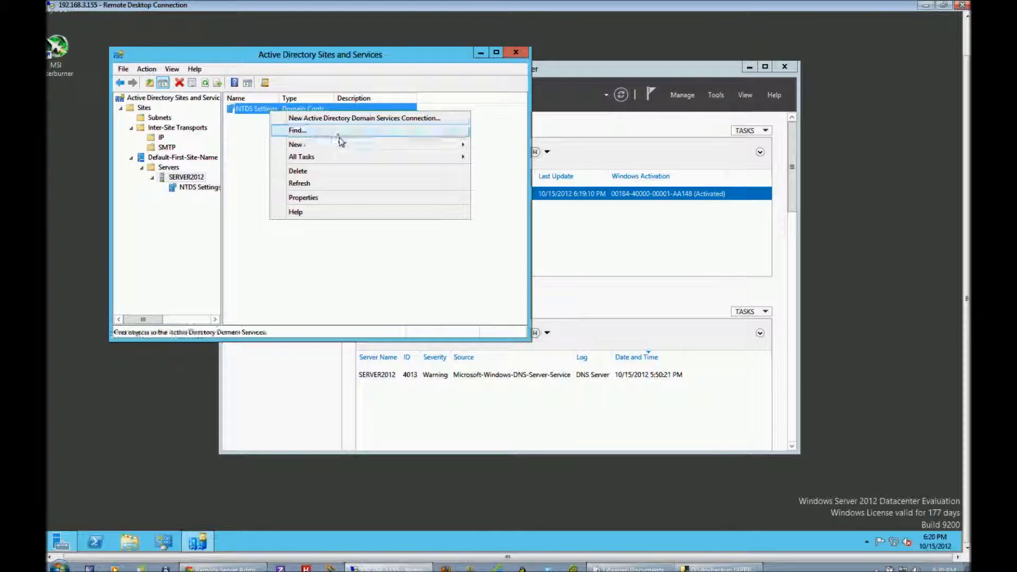
mouse_move(342, 161)
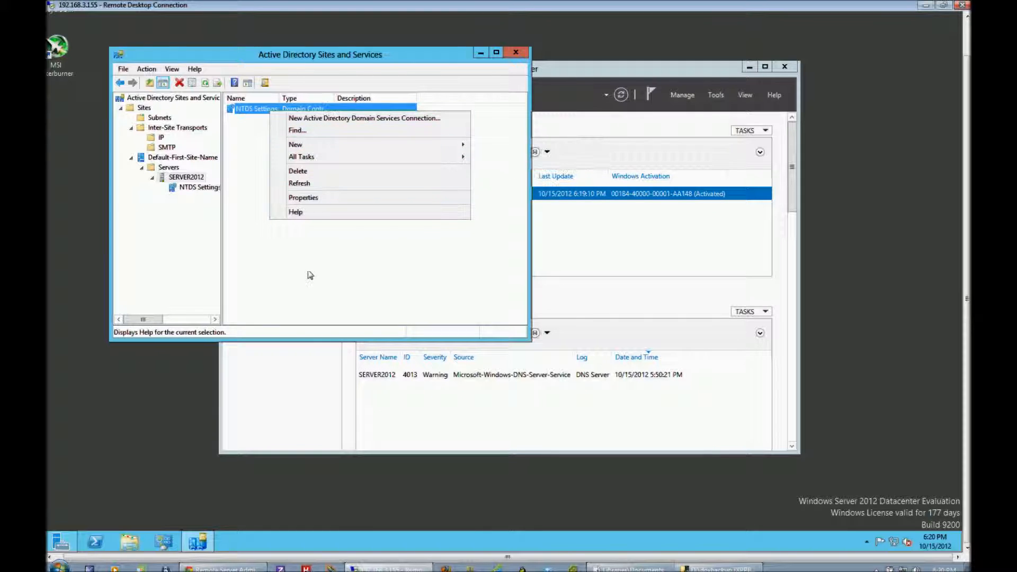
click(325, 266)
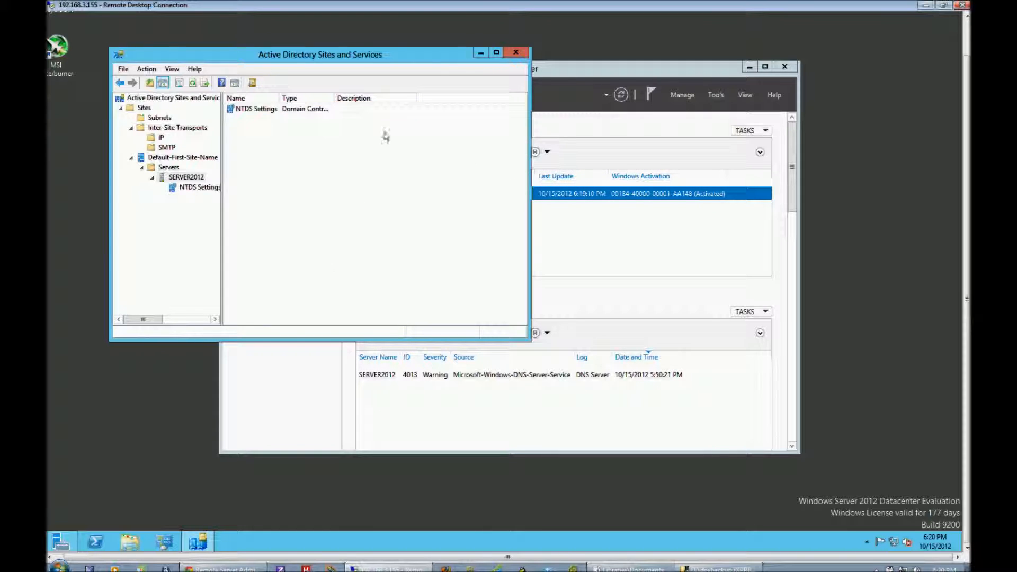
click(517, 53)
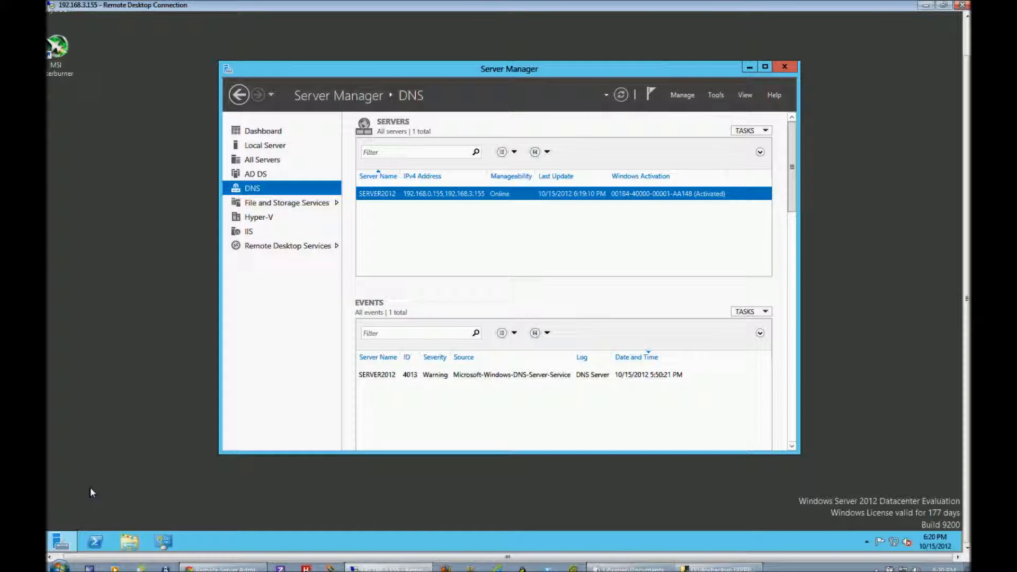
click(51, 564)
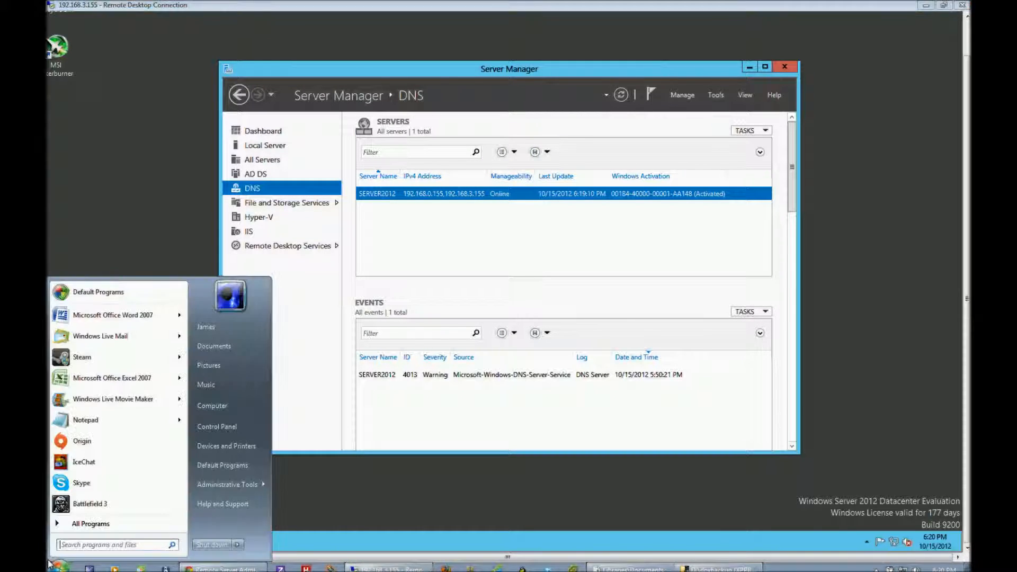
click(370, 496)
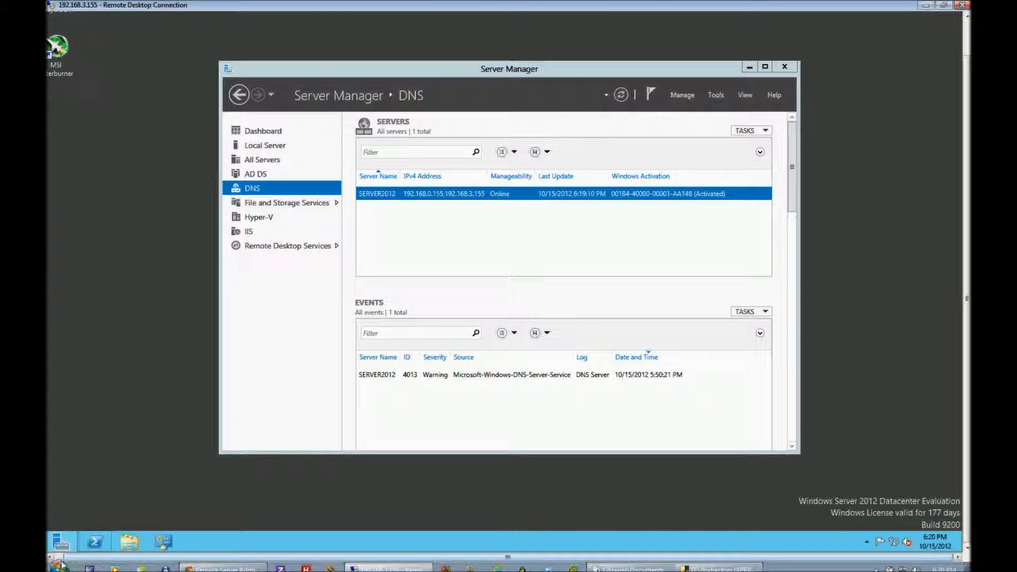
Close Server Manager on the remote server.
mouse_move(59, 544)
drag(408, 558, 363, 556)
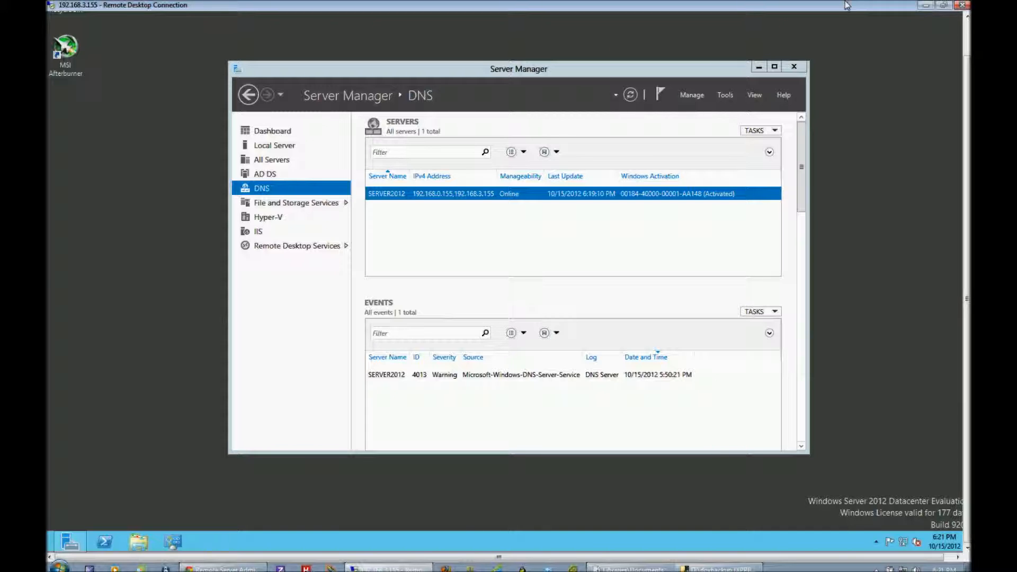
click(795, 66)
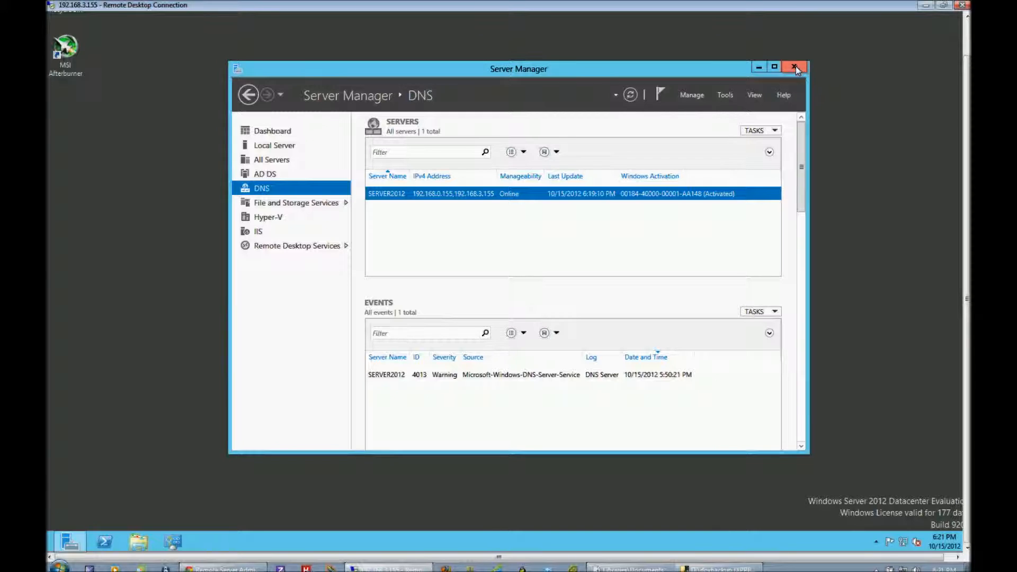